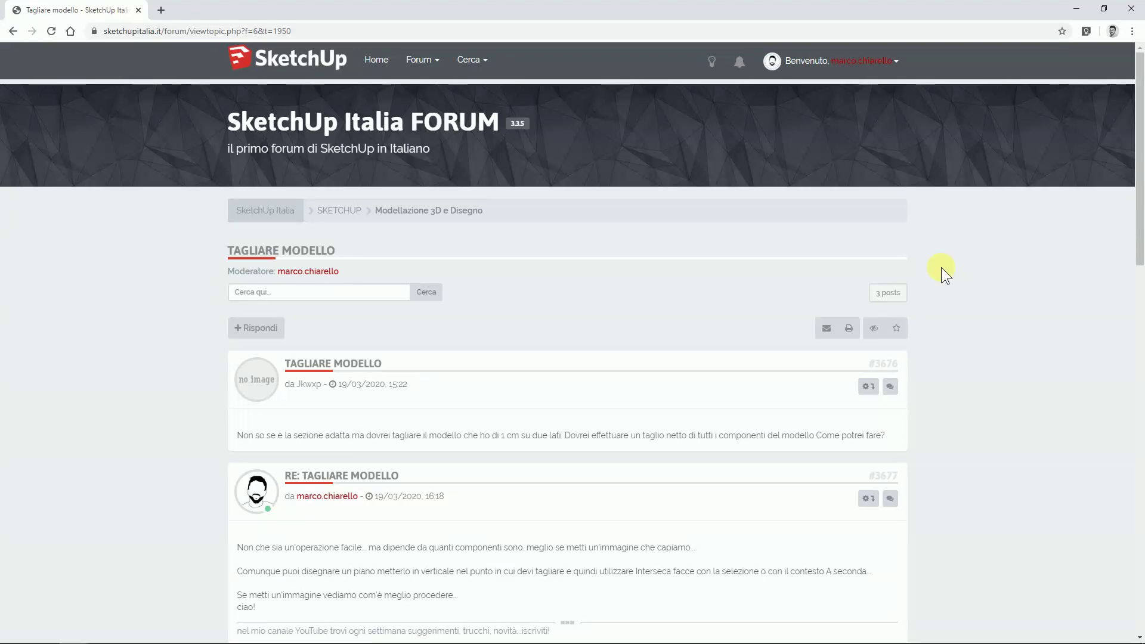
# - Scroll the forum thread and open the third post's slab-with-three-grilles image at full size
pyautogui.scroll(-3, 943, 270)
pyautogui.scroll(-1, 942, 267)
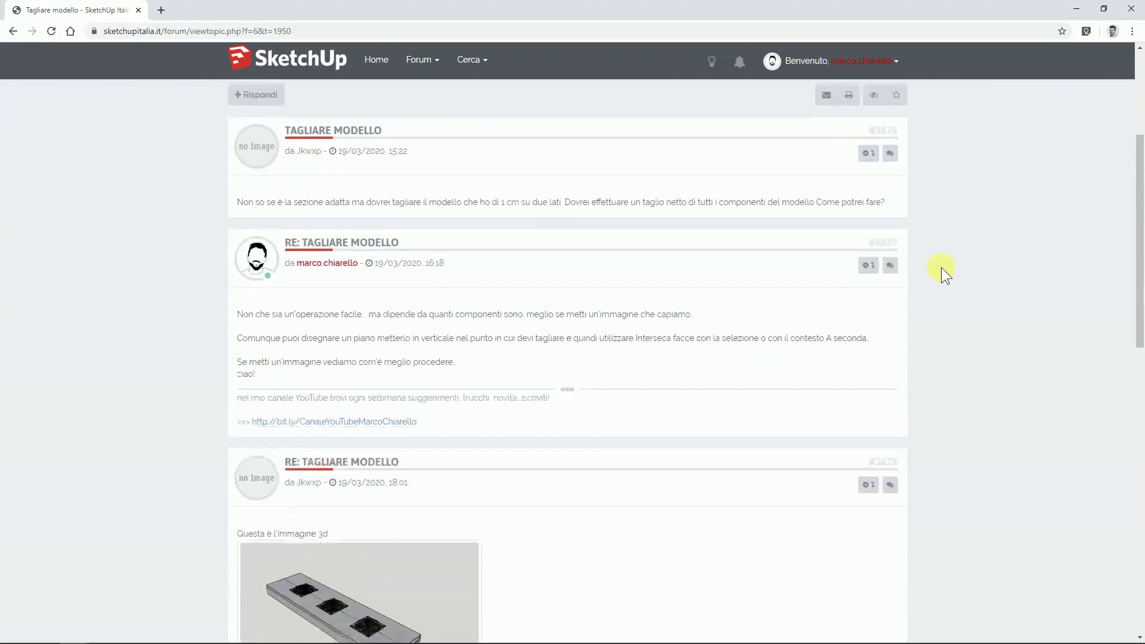
pyautogui.scroll(-3, 941, 267)
pyautogui.click(412, 426)
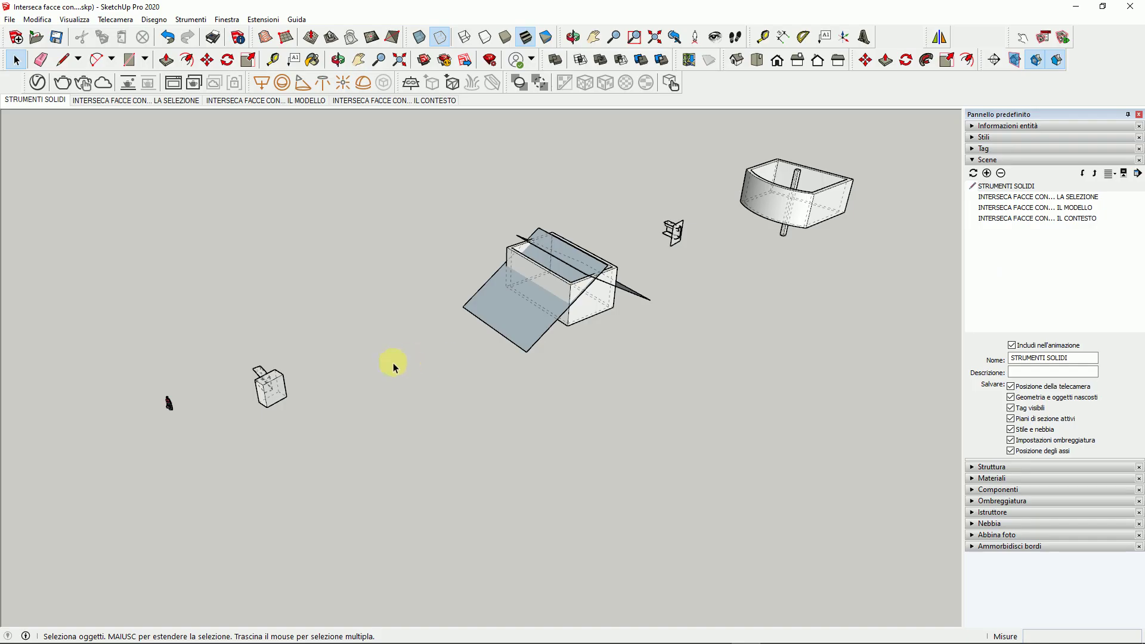
# - Orbit the view around the plane-cut box, curved tub and shelf models
pyautogui.moveTo(391, 362); pyautogui.dragTo(468, 349)
pyautogui.moveTo(467, 349); pyautogui.dragTo(361, 374, button='middle')
pyautogui.moveTo(223, 391)
pyautogui.mouseDown(button='middle')
pyautogui.moveTo(254, 335)
pyautogui.moveTo(358, 396)
pyautogui.moveTo(416, 409)
pyautogui.mouseUp(button='middle')
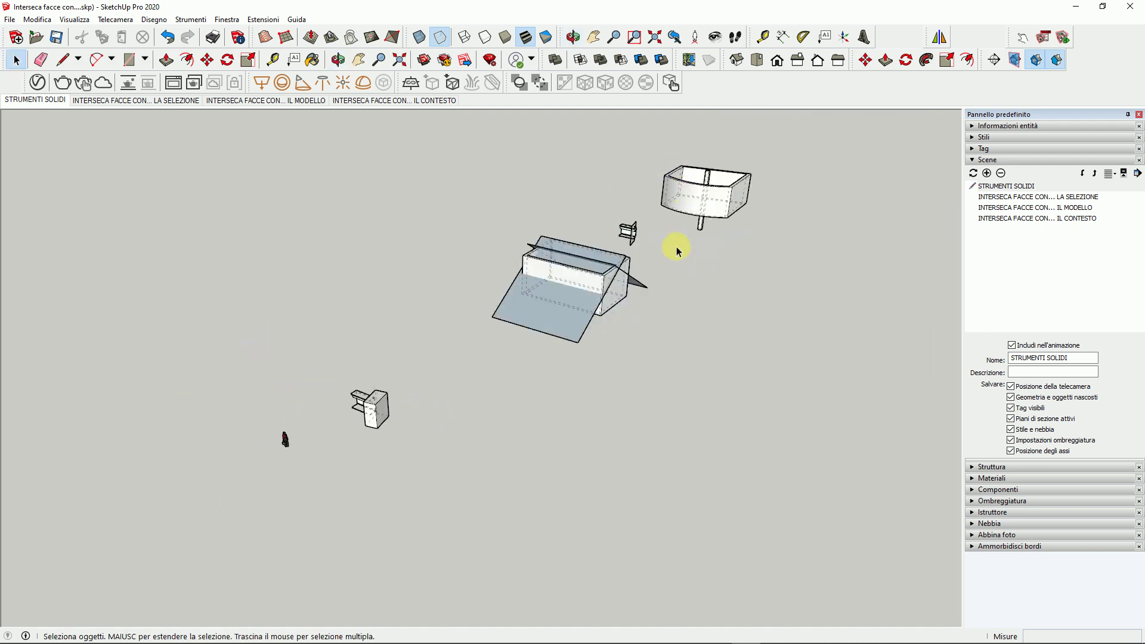
# - Float the Solid Tools toolbar over the view beside the shelf and tall box
pyautogui.scroll(5, 358, 411)
pyautogui.moveTo(396, 396)
pyautogui.mouseDown(button='middle')
pyautogui.moveTo(478, 422)
pyautogui.moveTo(340, 442)
pyautogui.moveTo(448, 465)
pyautogui.mouseUp(button='middle')
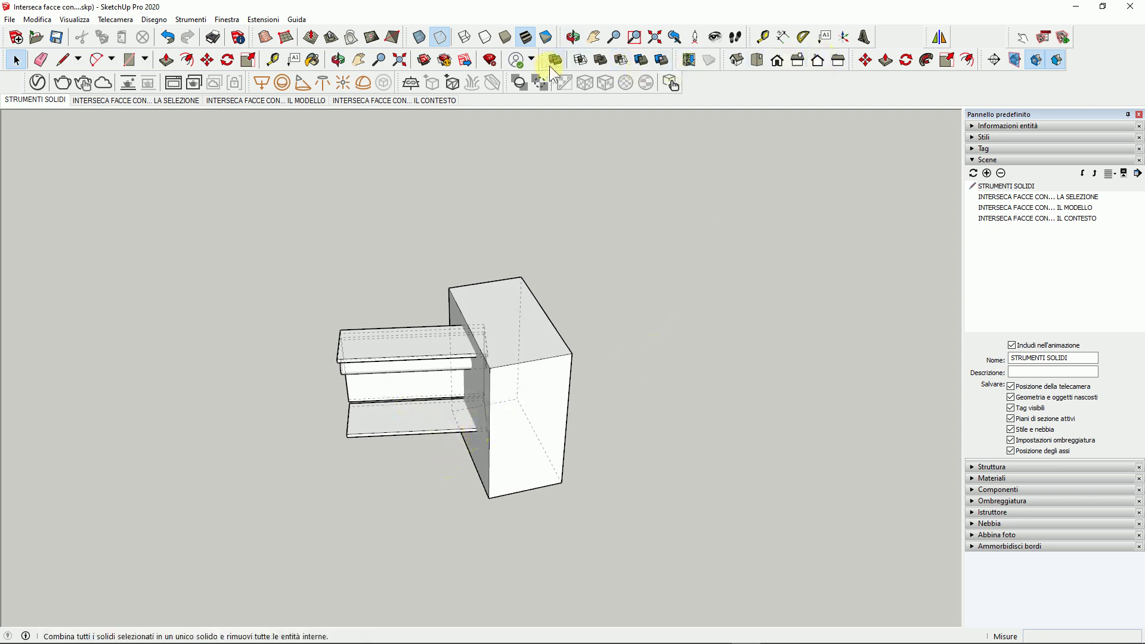
pyautogui.moveTo(546, 60)
pyautogui.mouseDown()
pyautogui.moveTo(750, 188)
pyautogui.moveTo(784, 148)
pyautogui.mouseUp()
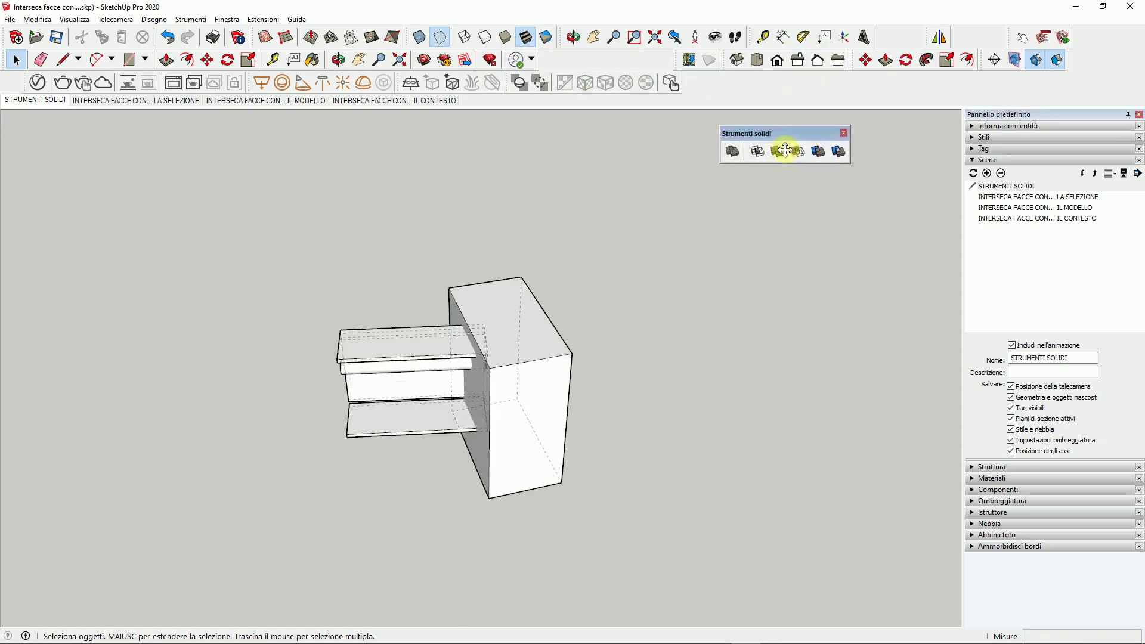
pyautogui.scroll(3, 385, 411)
pyautogui.moveTo(391, 404)
pyautogui.mouseDown(button='middle')
pyautogui.moveTo(619, 346)
pyautogui.moveTo(568, 373)
pyautogui.mouseUp(button='middle')
pyautogui.moveTo(793, 132); pyautogui.dragTo(885, 130)
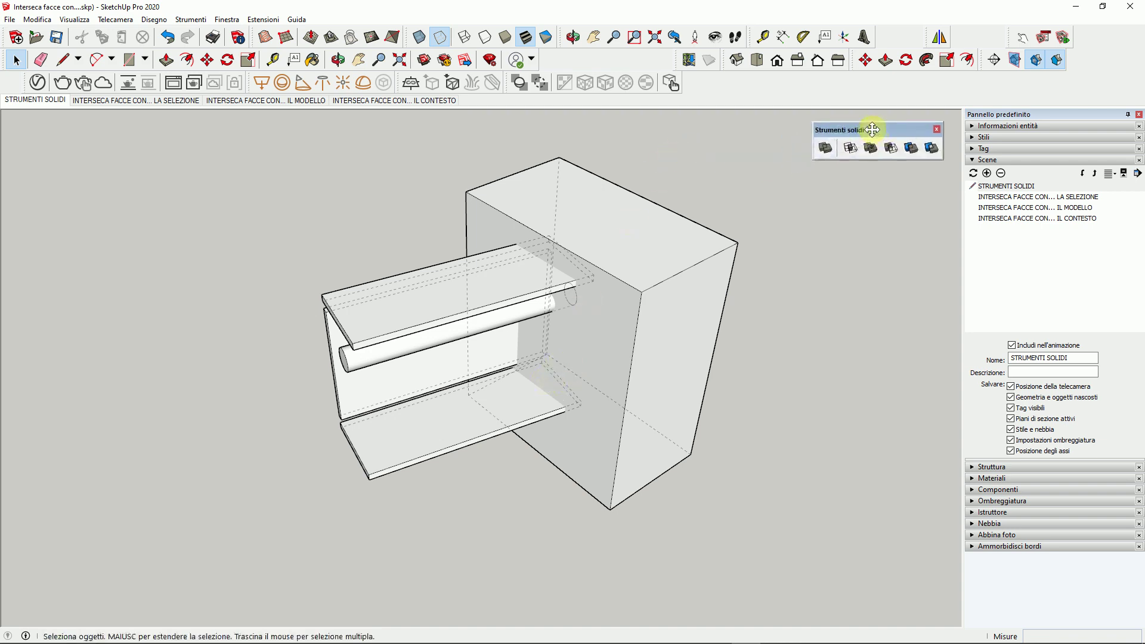
# - Expand Entity Info, collapse Scenes, and check the bottom shelf plate is a solid group
pyautogui.click(973, 160)
pyautogui.click(971, 126)
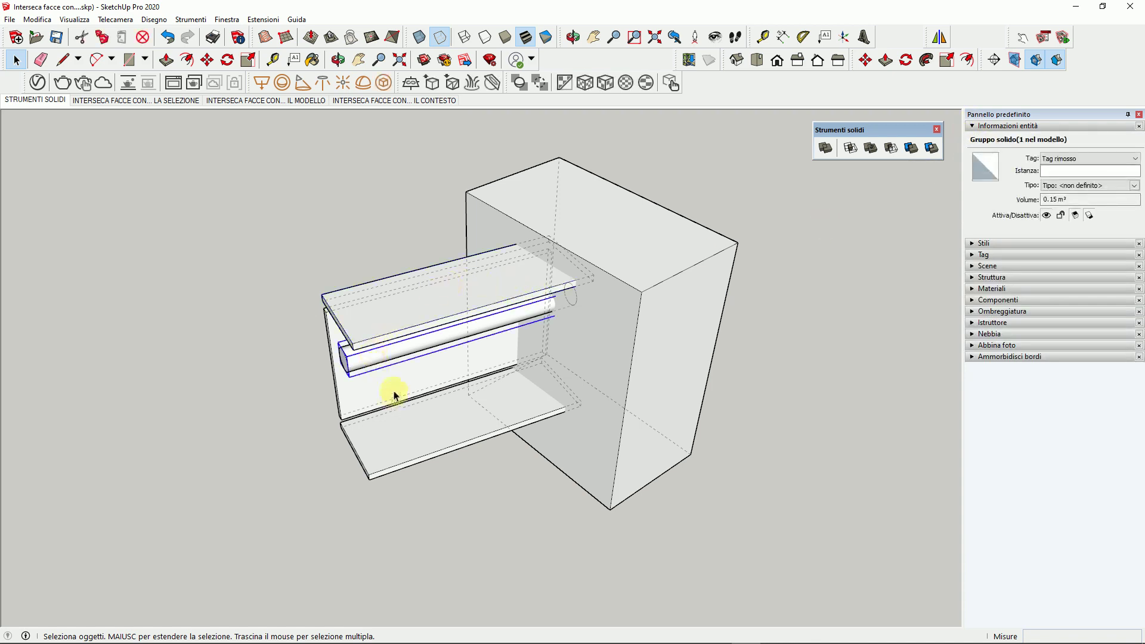
pyautogui.click(410, 439)
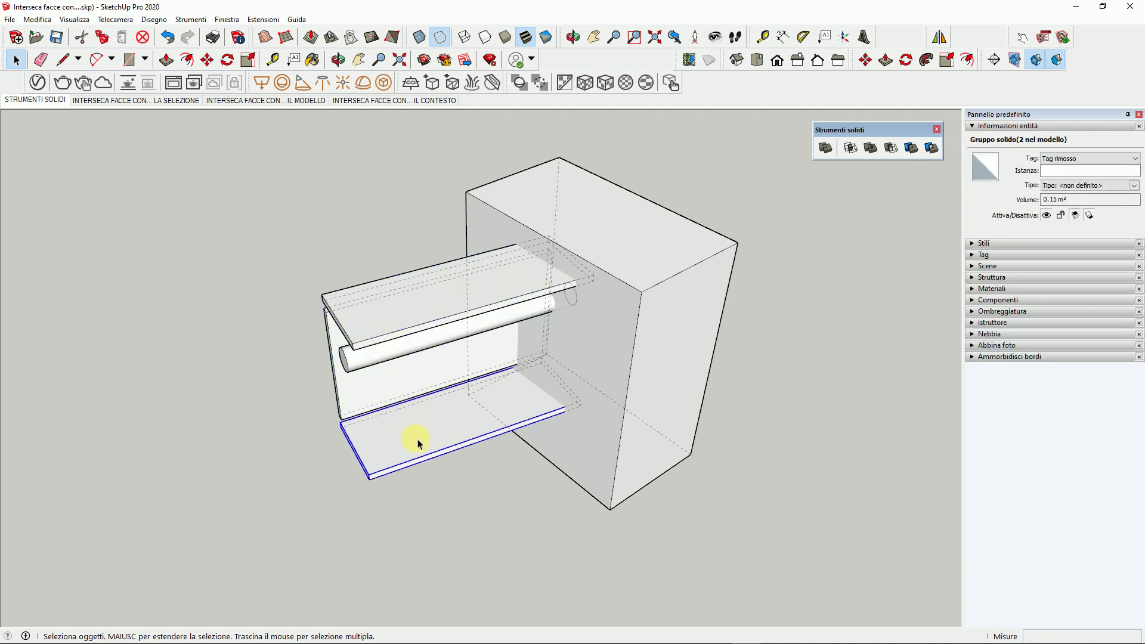
pyautogui.moveTo(398, 404)
pyautogui.mouseDown(button='middle')
pyautogui.moveTo(522, 243)
pyautogui.moveTo(379, 401)
pyautogui.moveTo(620, 247)
pyautogui.mouseUp(button='middle')
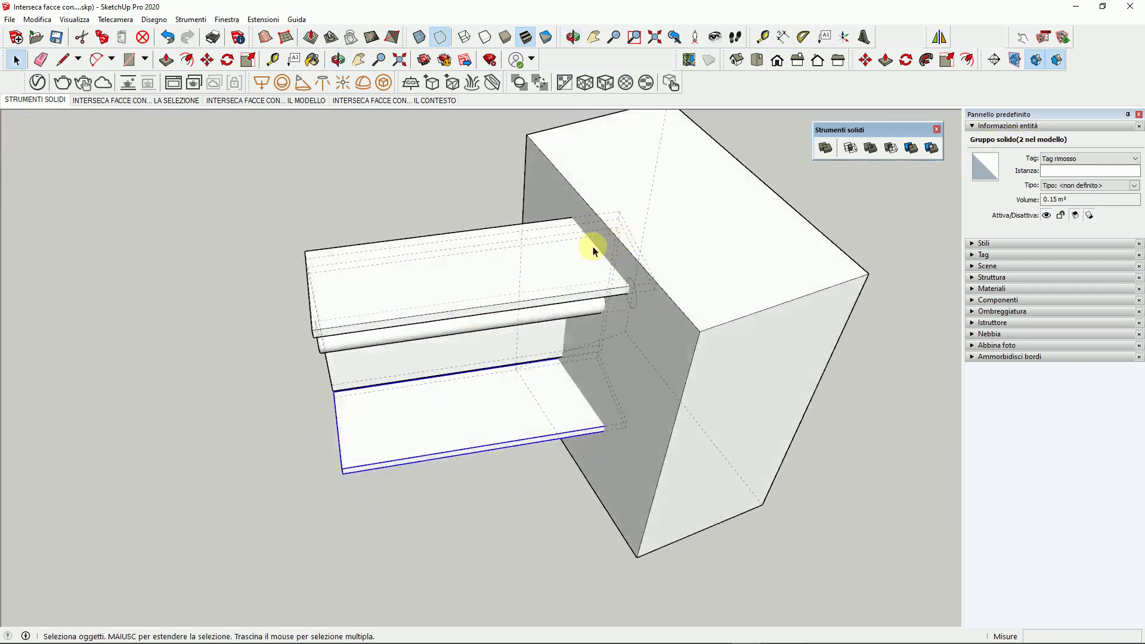
pyautogui.moveTo(374, 428); pyautogui.dragTo(378, 416, button='middle')
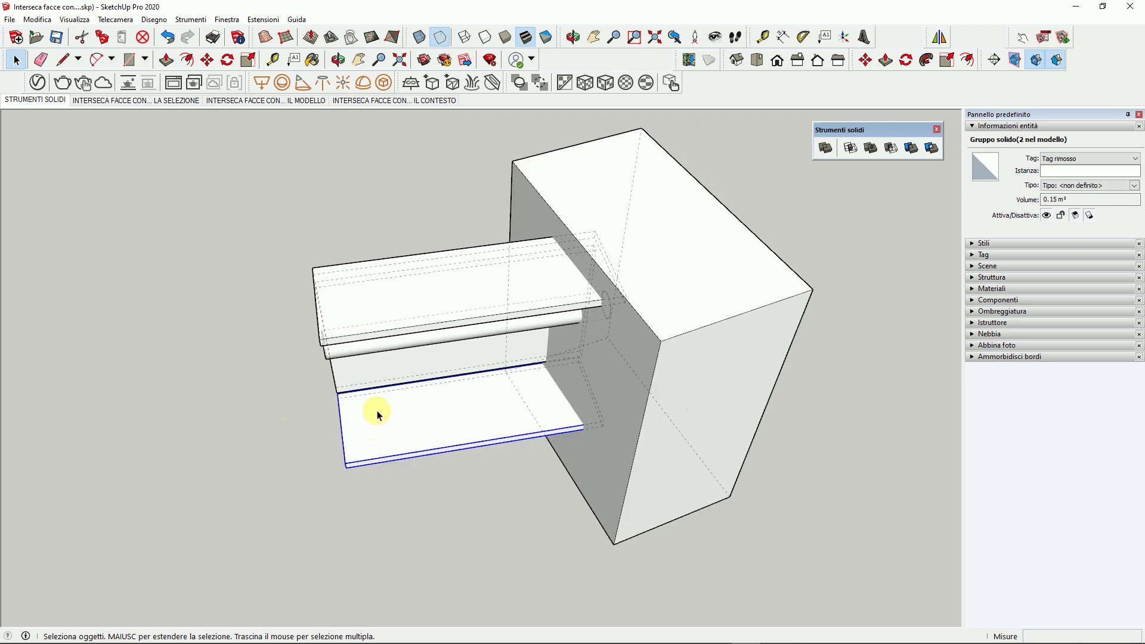
pyautogui.click(365, 152)
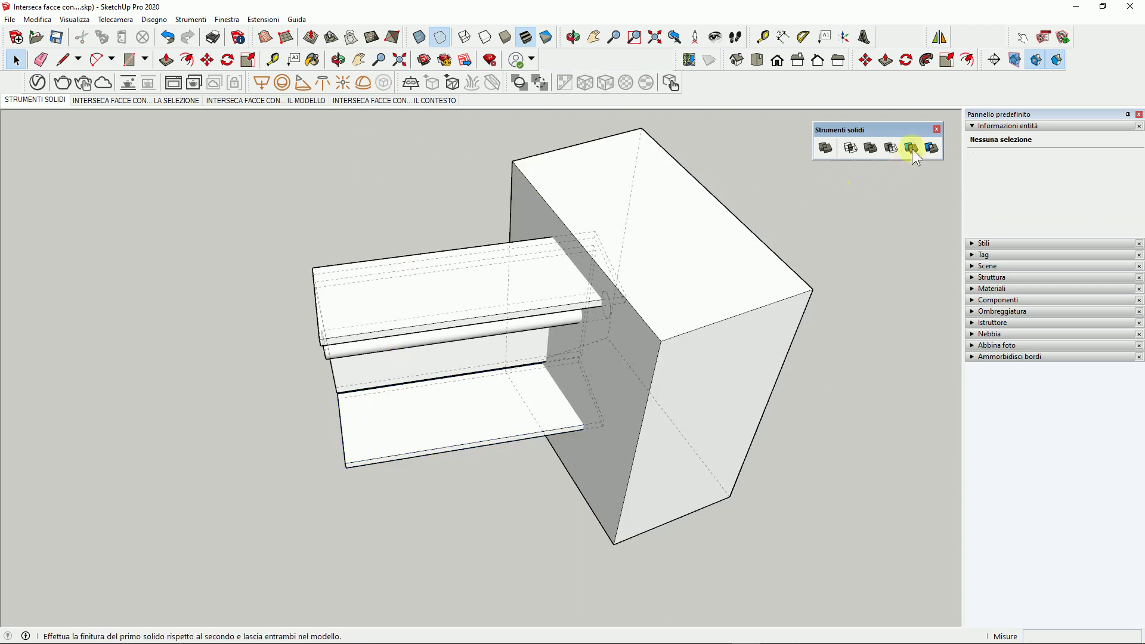
# - Select the tall box solid and orbit around it to inspect it
pyautogui.click(614, 243)
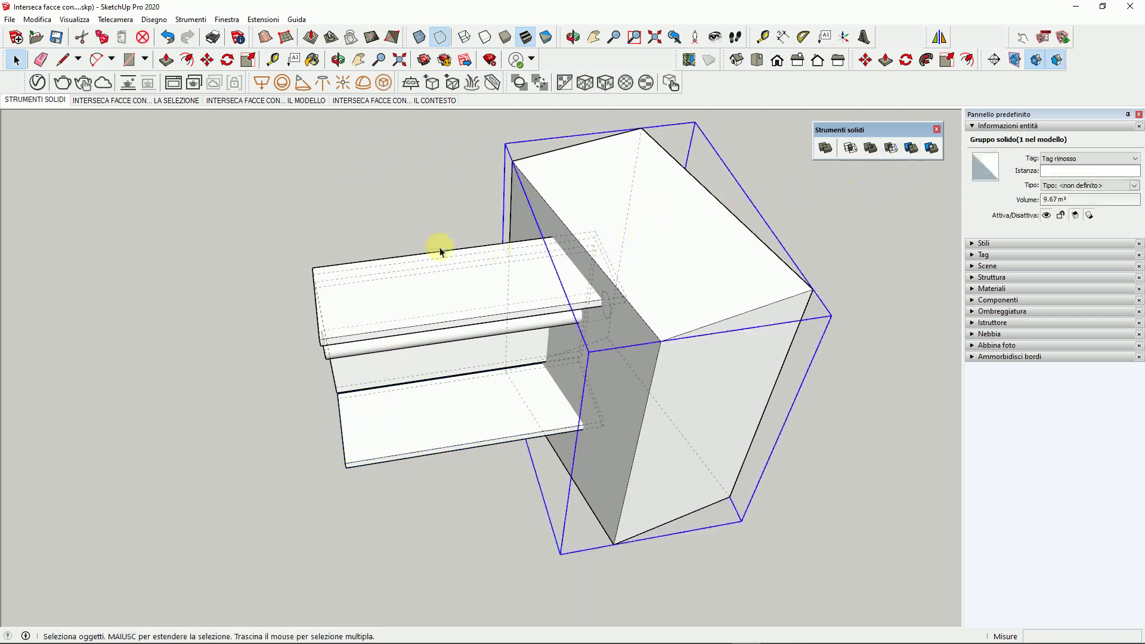
pyautogui.moveTo(439, 248); pyautogui.dragTo(566, 260, button='middle')
pyautogui.scroll(3, 566, 260)
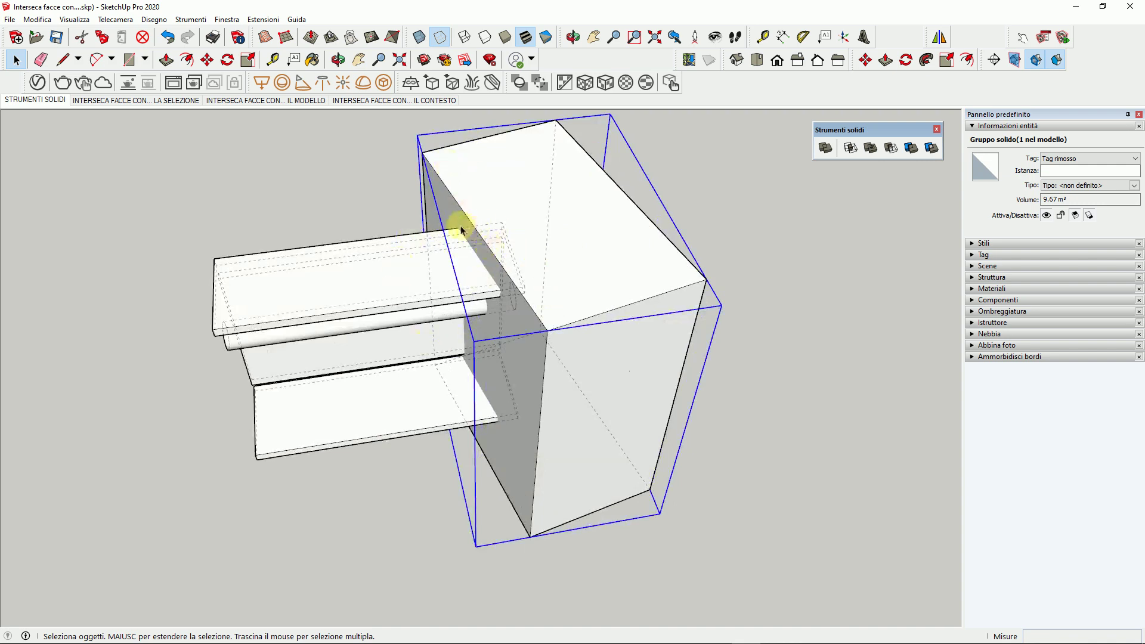
pyautogui.moveTo(473, 358); pyautogui.dragTo(549, 349, button='middle')
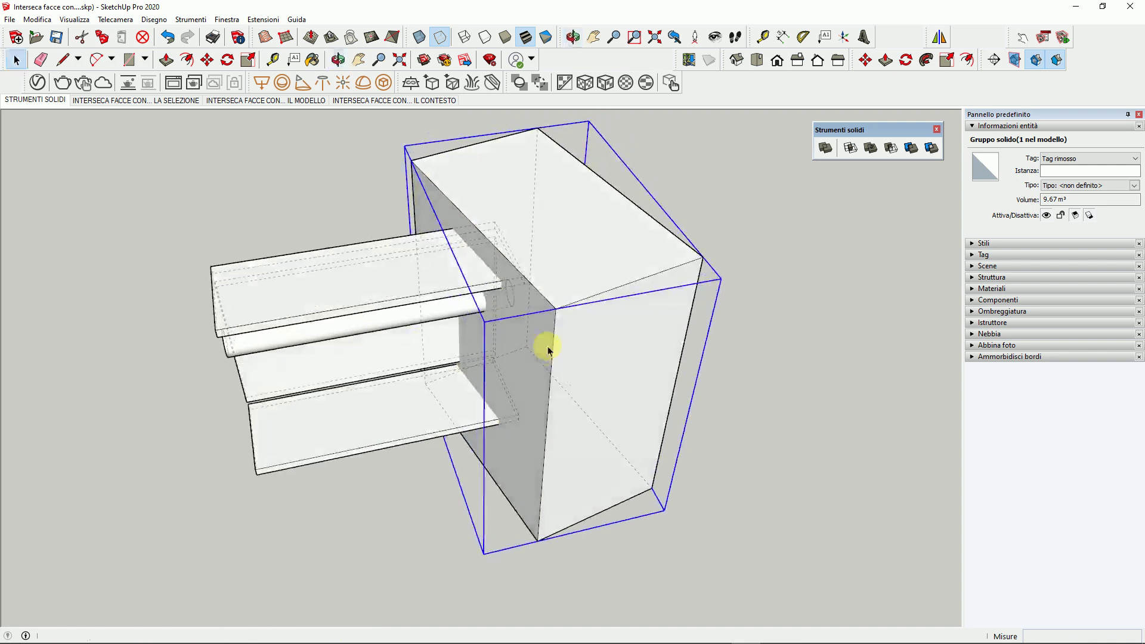
pyautogui.click(767, 388)
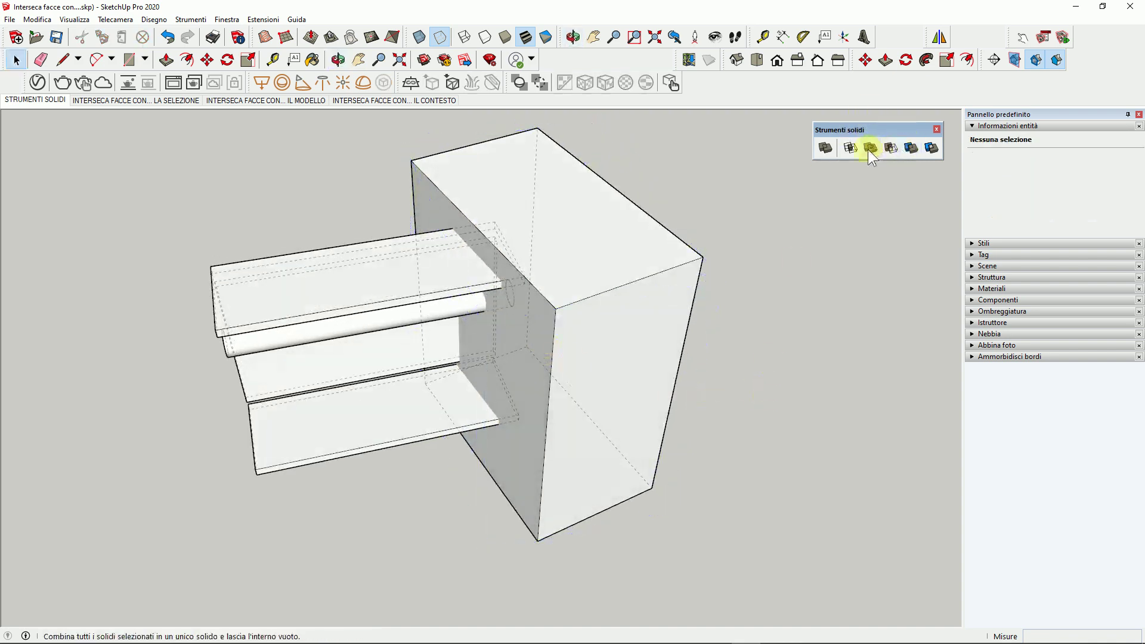
# - Trim the bottom shelf plate against the tall box with Solid Tools Trim
pyautogui.click(911, 149)
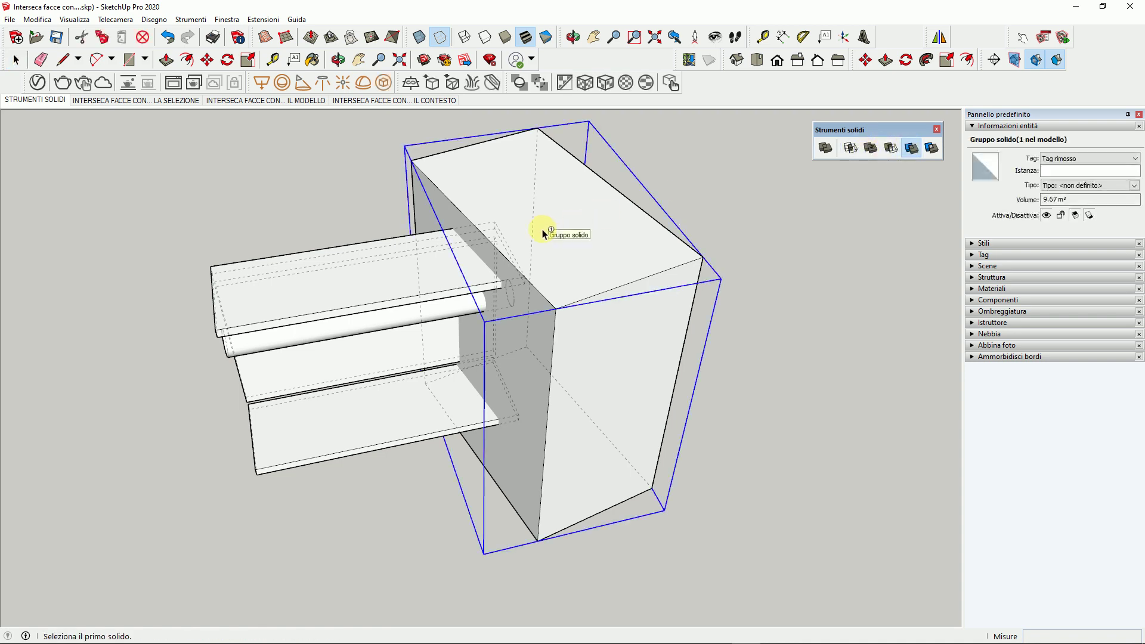
pyautogui.click(573, 232)
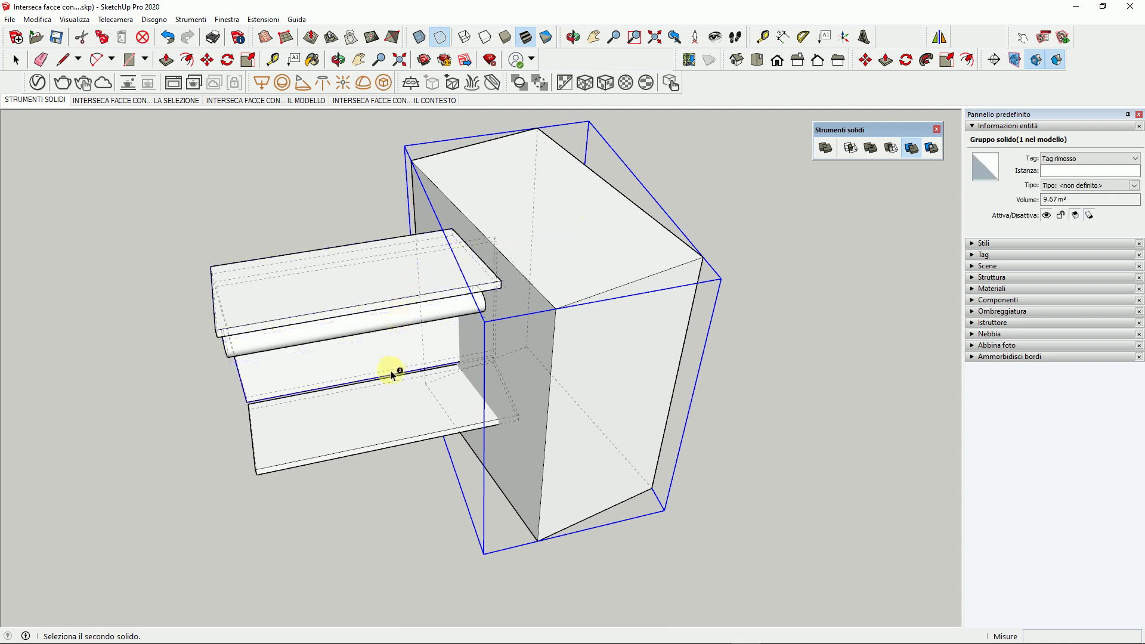
pyautogui.moveTo(463, 411); pyautogui.dragTo(90, 387, button='middle')
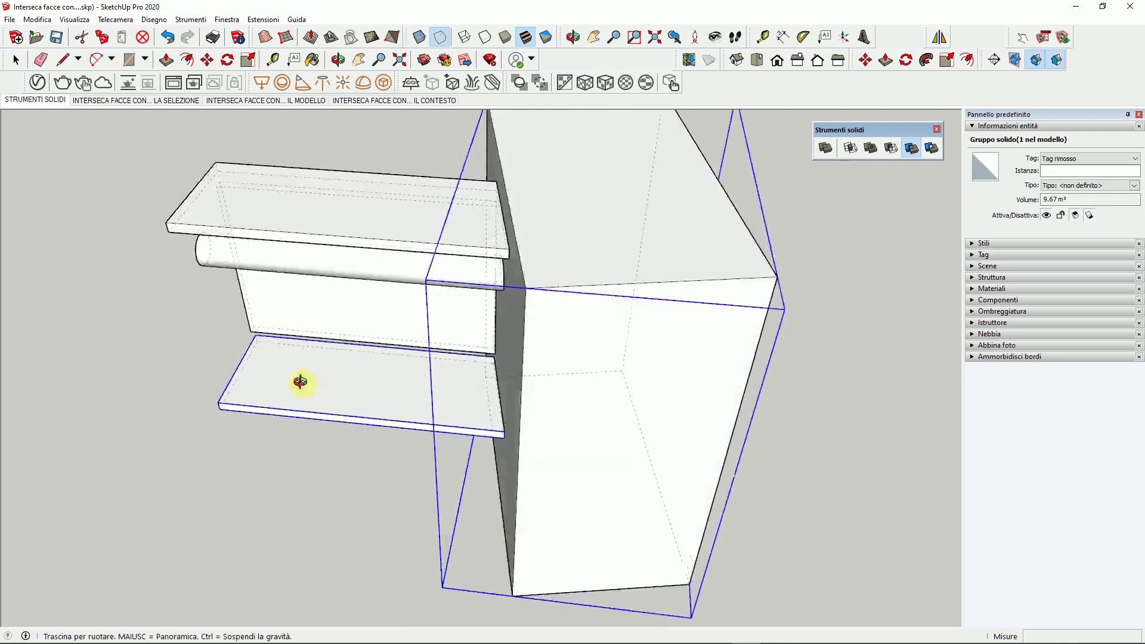
pyautogui.moveTo(89, 386); pyautogui.dragTo(532, 366, button='middle')
pyautogui.click(531, 366)
pyautogui.click(16, 60)
# - Zoom out and orbit back to the plane-cut box and curved tub overview
pyautogui.scroll(-3, 511, 455)
pyautogui.scroll(-3, 517, 450)
pyautogui.moveTo(517, 450)
pyautogui.mouseDown(button='middle')
pyautogui.moveTo(473, 376)
pyautogui.moveTo(258, 378)
pyautogui.moveTo(393, 222)
pyautogui.mouseUp(button='middle')
pyautogui.scroll(2, 453, 222)
pyautogui.scroll(3, 414, 383)
pyautogui.scroll(2, 414, 409)
pyautogui.moveTo(414, 410)
pyautogui.mouseDown(button='middle')
pyautogui.moveTo(339, 363)
pyautogui.moveTo(358, 346)
pyautogui.mouseUp(button='middle')
pyautogui.moveTo(428, 307)
pyautogui.mouseDown(button='middle')
pyautogui.moveTo(296, 404)
pyautogui.moveTo(376, 417)
pyautogui.mouseUp(button='middle')
pyautogui.scroll(-3, 276, 414)
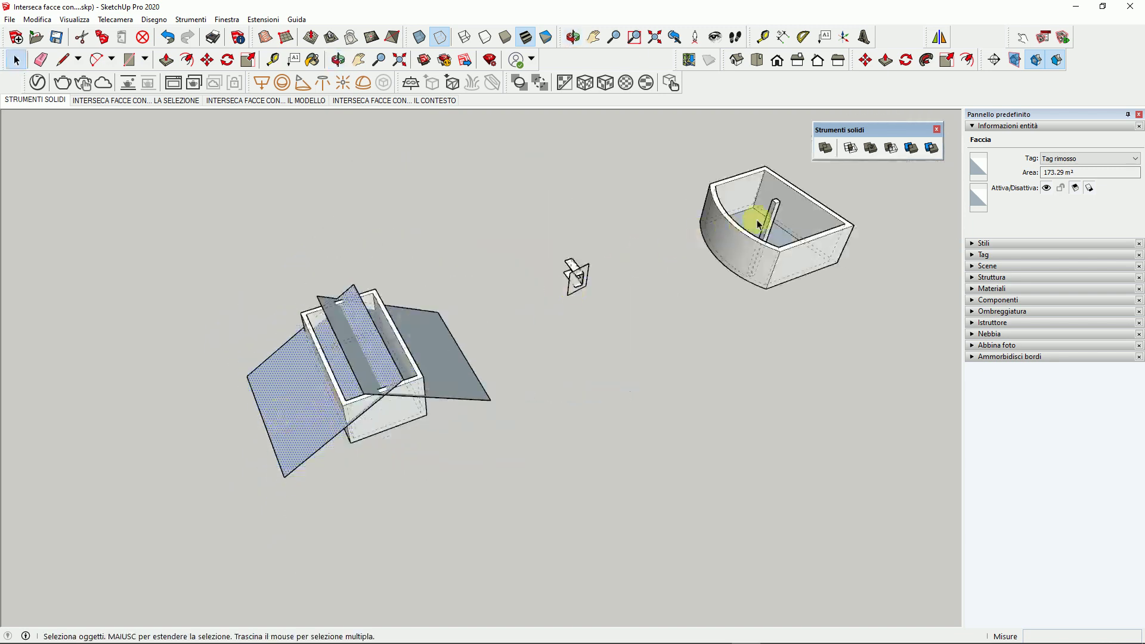
# - Select and open the curved tub to confirm it is a single group
pyautogui.scroll(3, 797, 207)
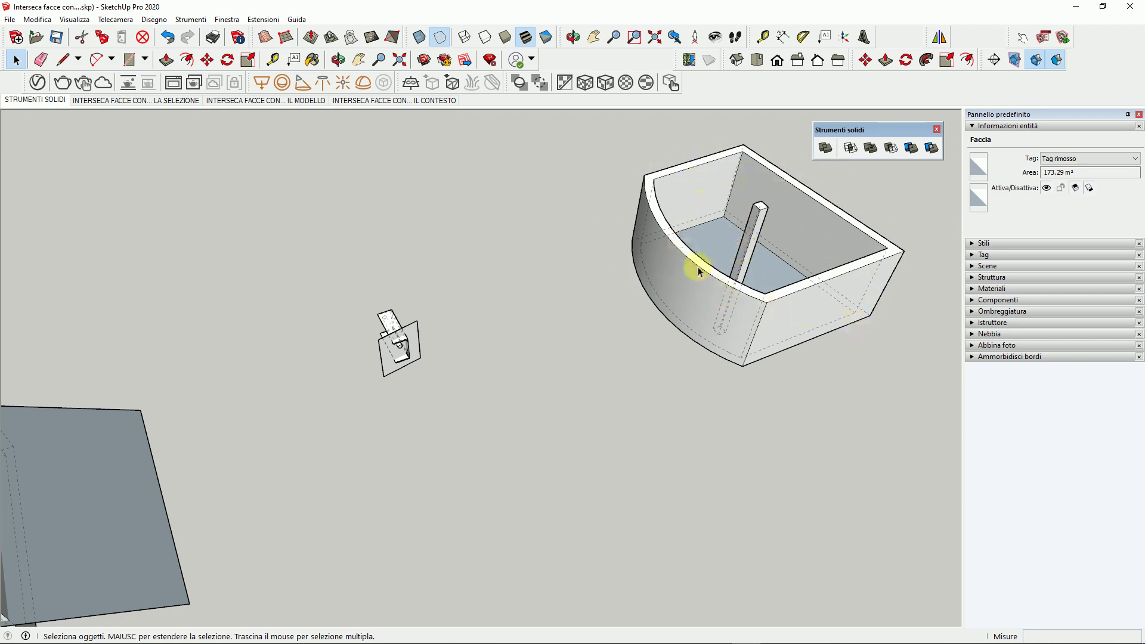
pyautogui.click(811, 228)
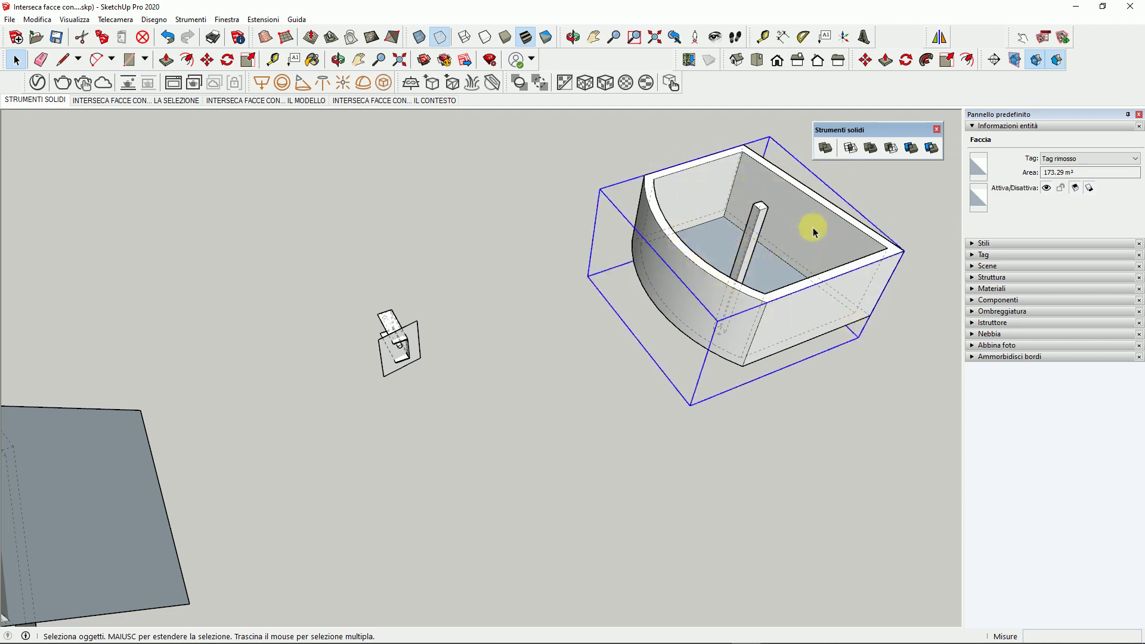
pyautogui.doubleClick(757, 230)
# - Zoom in on the box with two tilted planes and select all its geometry
pyautogui.moveTo(733, 234); pyautogui.dragTo(537, 334, button='middle')
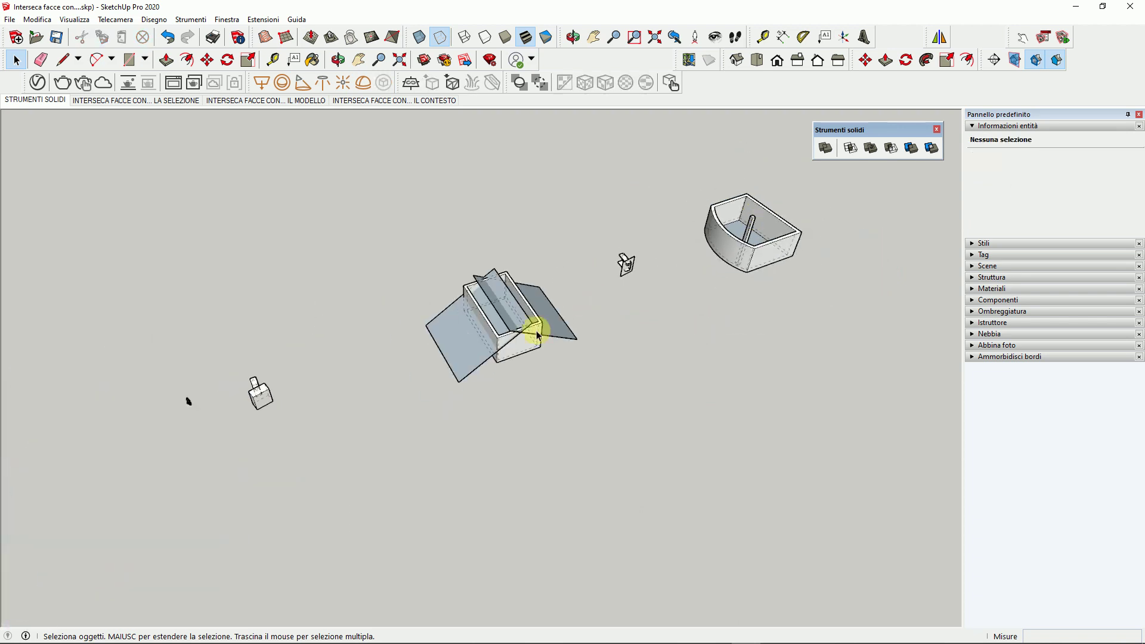
pyautogui.scroll(2, 511, 312)
pyautogui.scroll(2, 544, 310)
pyautogui.scroll(2, 442, 307)
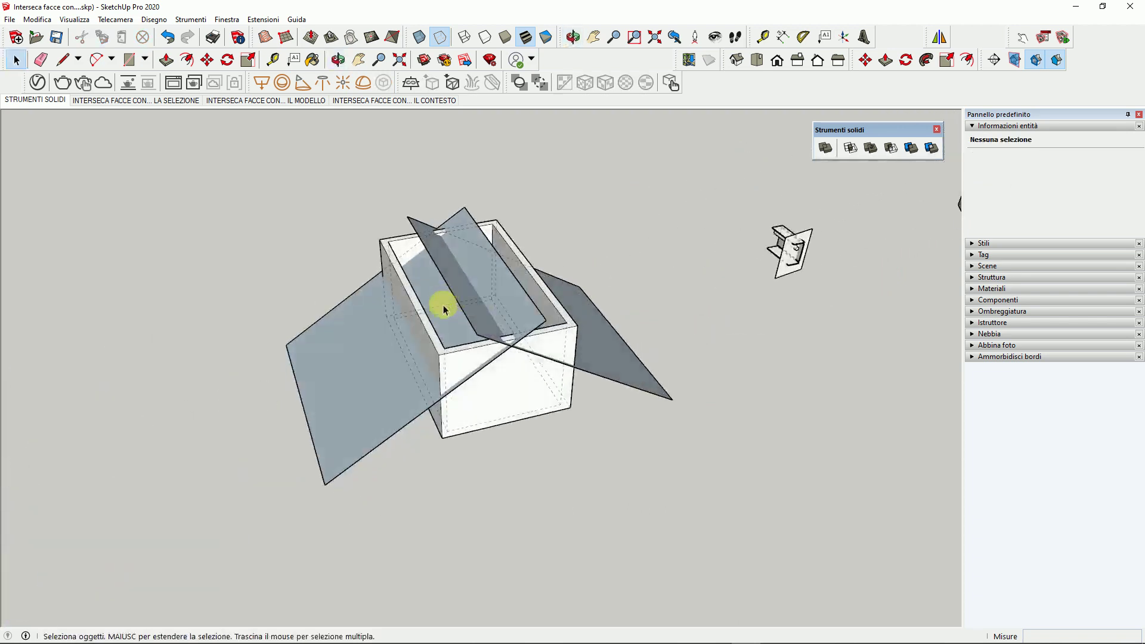
pyautogui.scroll(2, 470, 310)
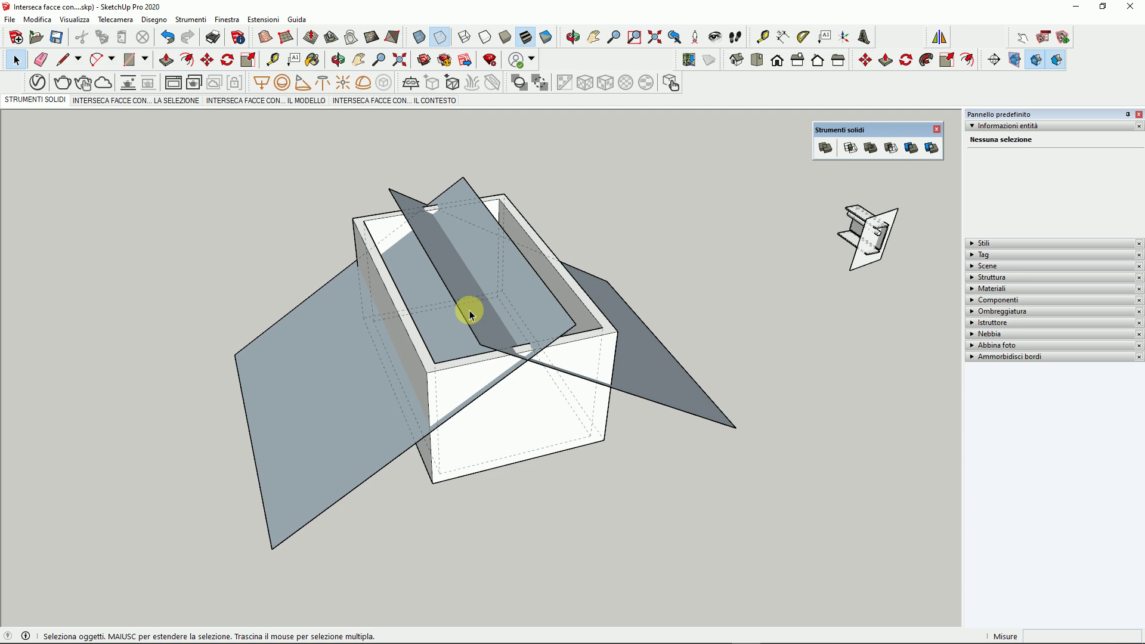
pyautogui.hotkey('ctrl', 'a')
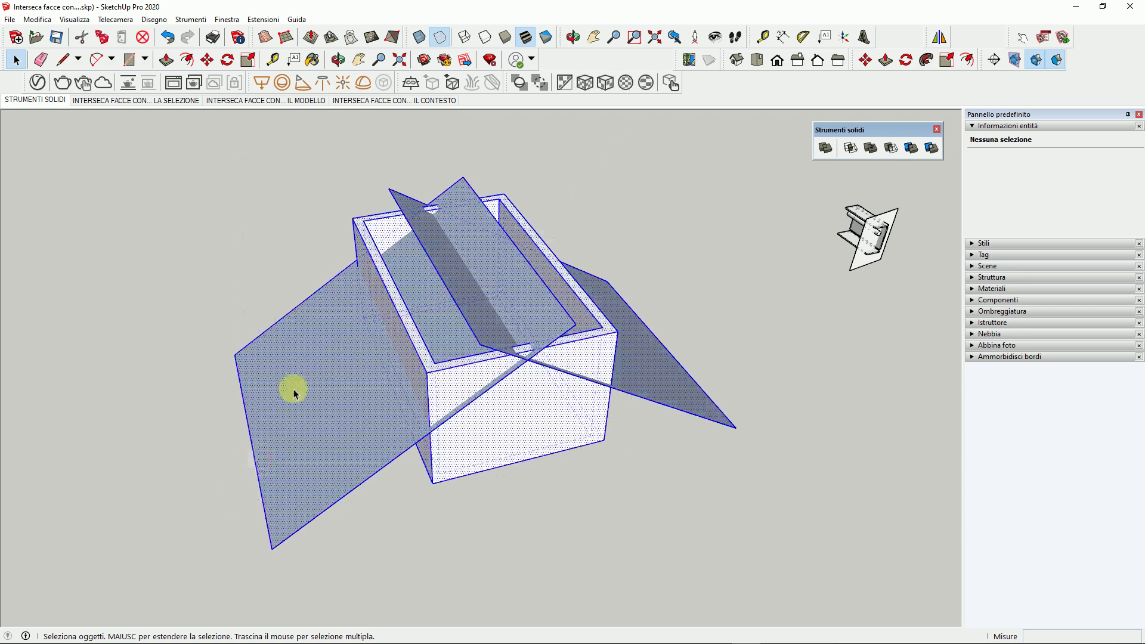
# - Intersect the selected box and planes with Intersect Faces > With Selection, then deselect
pyautogui.rightClick(399, 260)
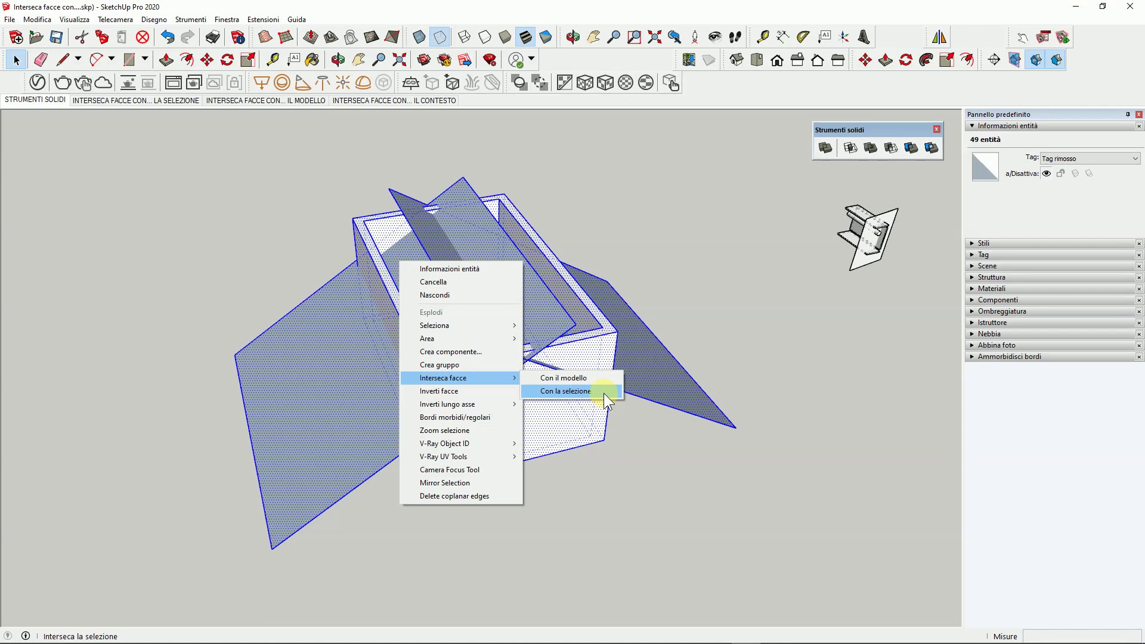
pyautogui.click(603, 392)
pyautogui.hotkey('ctrl', 't')
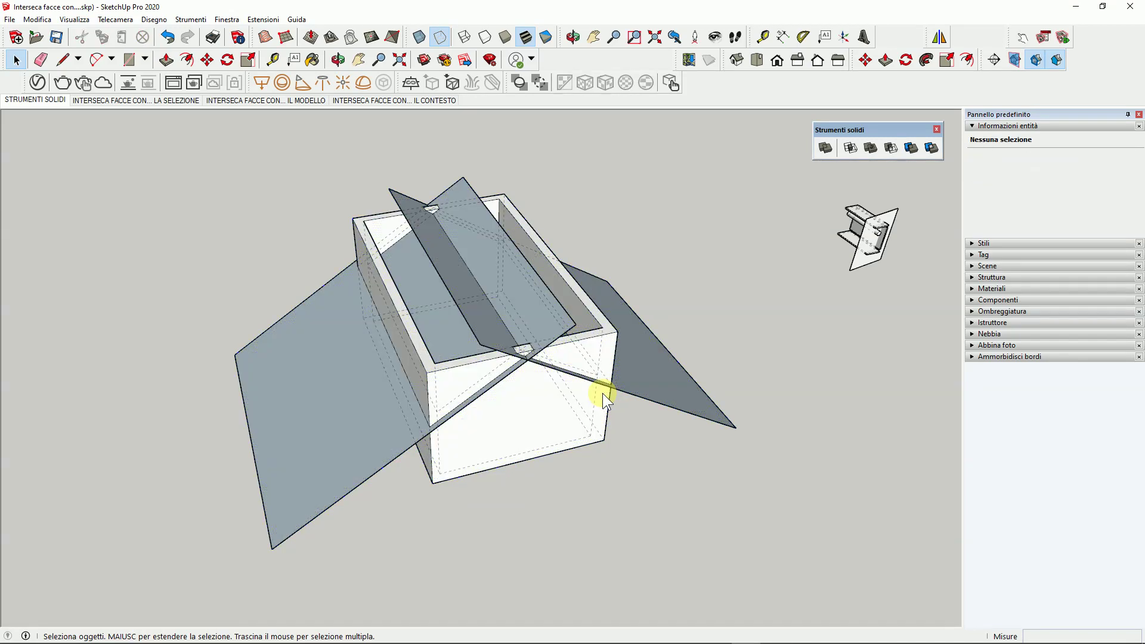
pyautogui.scroll(3, 375, 403)
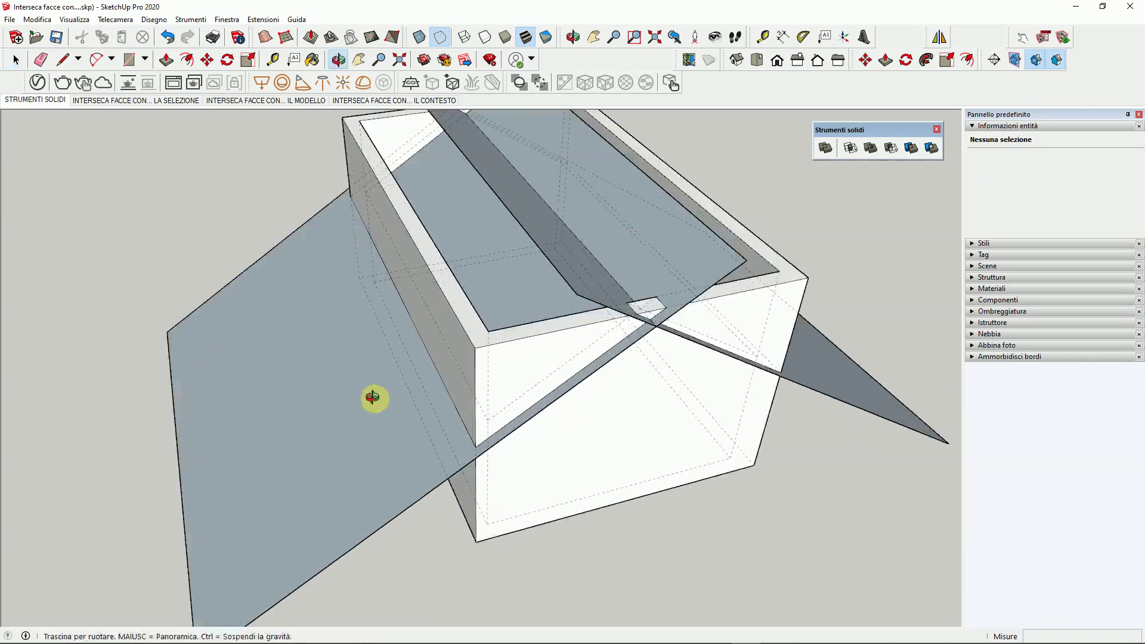
# - Delete the leftover left cutting plane and the triangular scrap above the box
pyautogui.moveTo(371, 399); pyautogui.dragTo(517, 379, button='middle')
pyautogui.scroll(3, 517, 379)
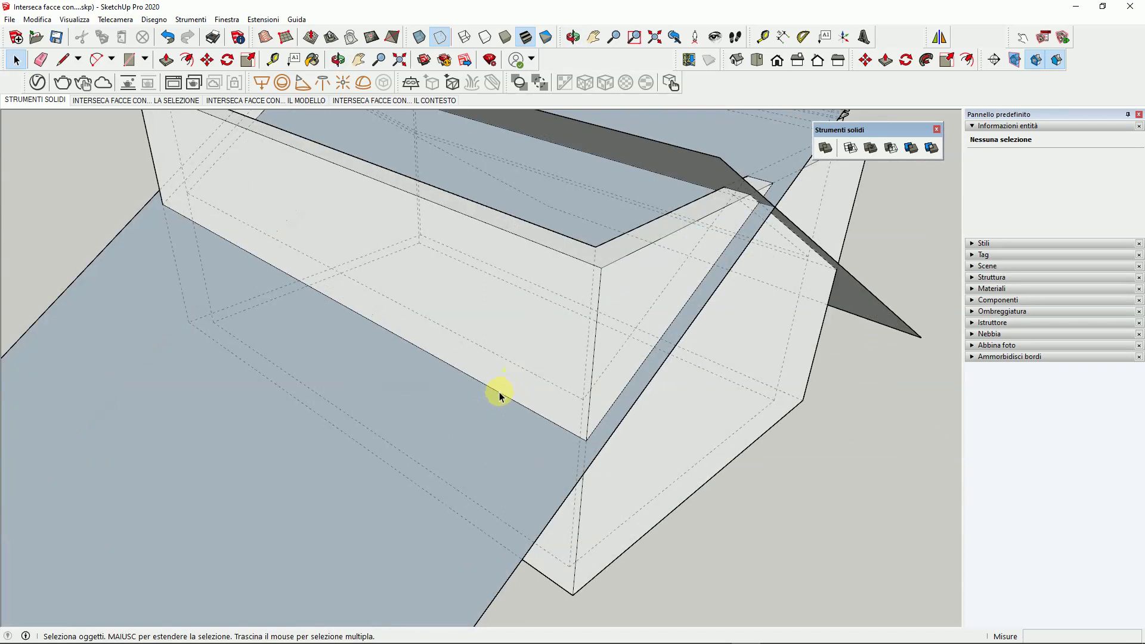
pyautogui.click(500, 397)
pyautogui.scroll(-3, 500, 396)
pyautogui.scroll(-2, 499, 398)
pyautogui.moveTo(500, 398)
pyautogui.mouseDown(button='middle')
pyautogui.moveTo(337, 435)
pyautogui.moveTo(404, 450)
pyautogui.mouseUp(button='middle')
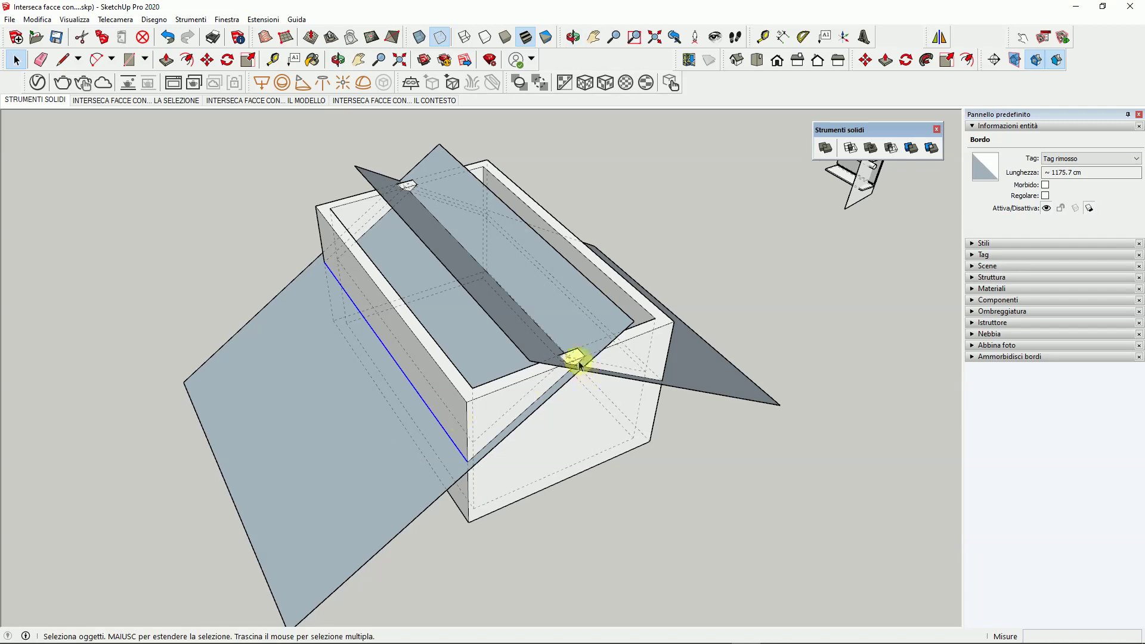
pyautogui.moveTo(579, 364); pyautogui.dragTo(475, 317, button='middle')
pyautogui.click(234, 366)
pyautogui.press('Delete')
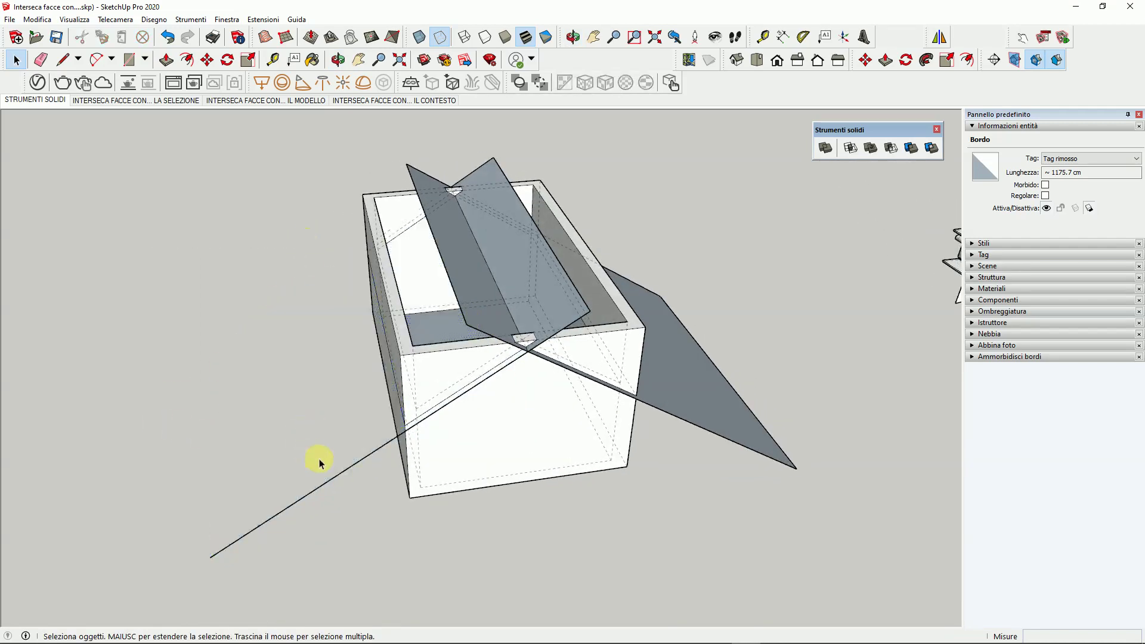
pyautogui.moveTo(302, 516)
pyautogui.mouseDown(button='middle')
pyautogui.moveTo(435, 256)
pyautogui.moveTo(420, 233)
pyautogui.mouseUp(button='middle')
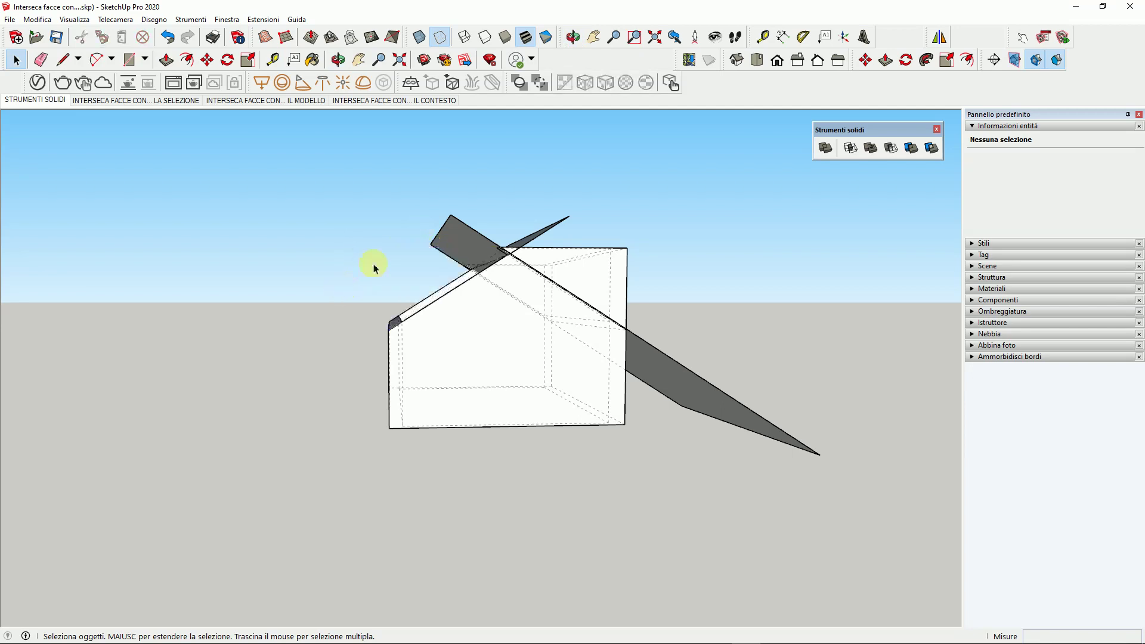
pyautogui.press('Delete')
# - Delete the vertical roof piece and the large sloped roof plane
pyautogui.moveTo(468, 256)
pyautogui.mouseDown(button='middle')
pyautogui.moveTo(519, 243)
pyautogui.moveTo(503, 255)
pyautogui.mouseUp(button='middle')
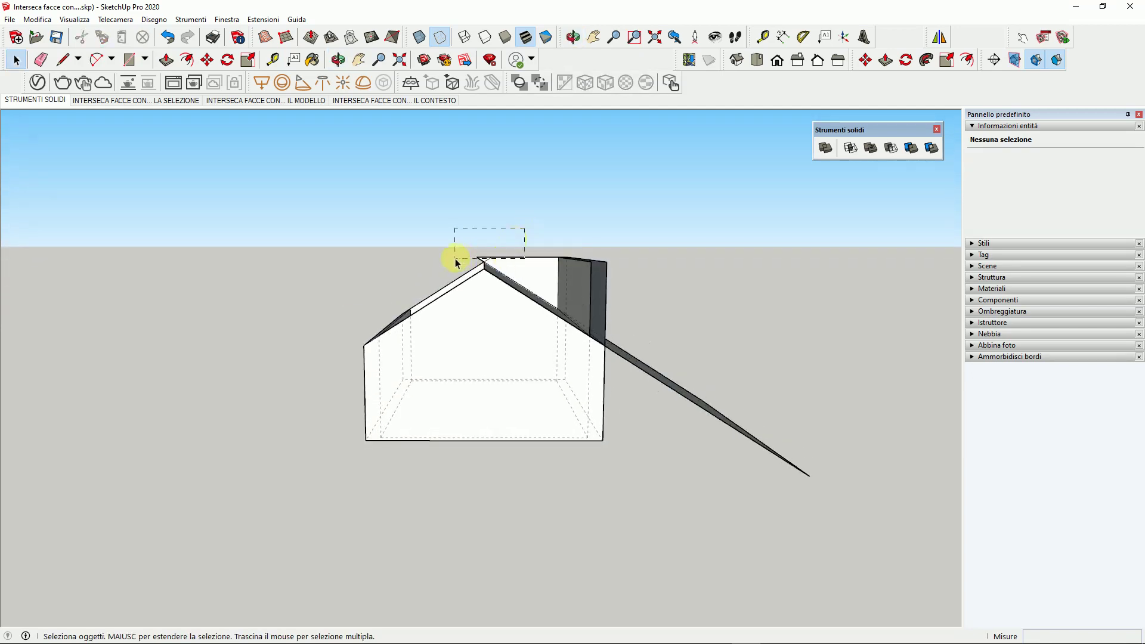
pyautogui.moveTo(665, 235); pyautogui.dragTo(558, 273)
pyautogui.press('Delete')
pyautogui.moveTo(545, 276); pyautogui.dragTo(566, 430, button='middle')
pyautogui.press('space')
pyautogui.moveTo(823, 209)
pyautogui.mouseDown()
pyautogui.moveTo(736, 483)
pyautogui.moveTo(690, 562)
pyautogui.mouseUp()
pyautogui.press('Delete')
# - Orbit around the trimmed box to inspect its open interior
pyautogui.moveTo(504, 325); pyautogui.dragTo(516, 198, button='middle')
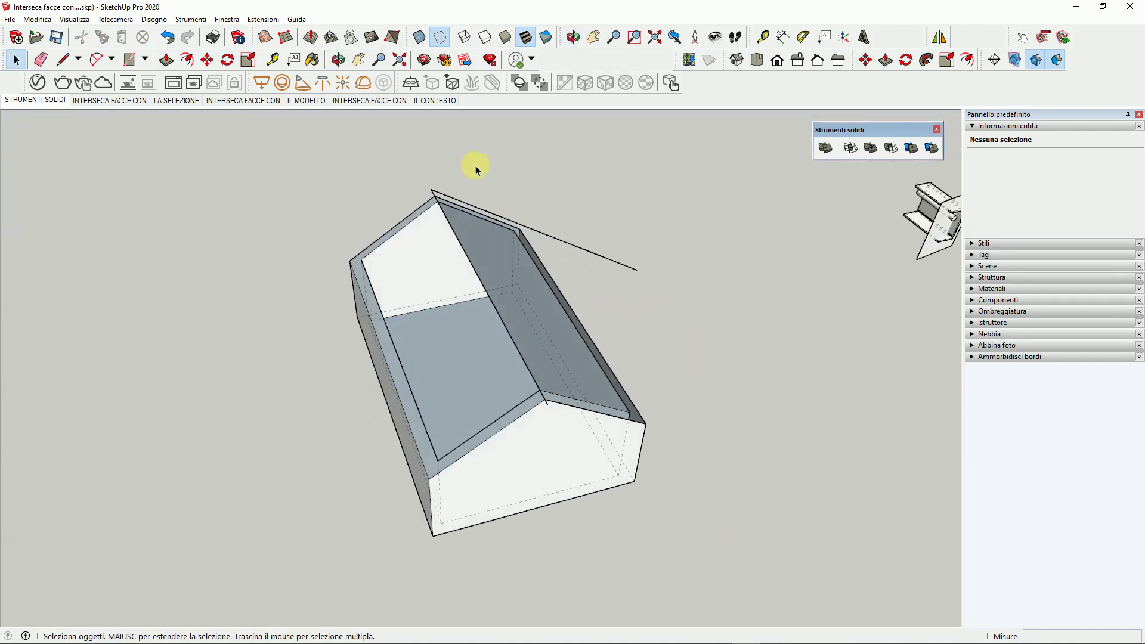
pyautogui.moveTo(423, 194)
pyautogui.mouseDown(button='middle')
pyautogui.moveTo(558, 350)
pyautogui.moveTo(441, 415)
pyautogui.moveTo(545, 340)
pyautogui.mouseUp(button='middle')
pyautogui.scroll(3, 540, 382)
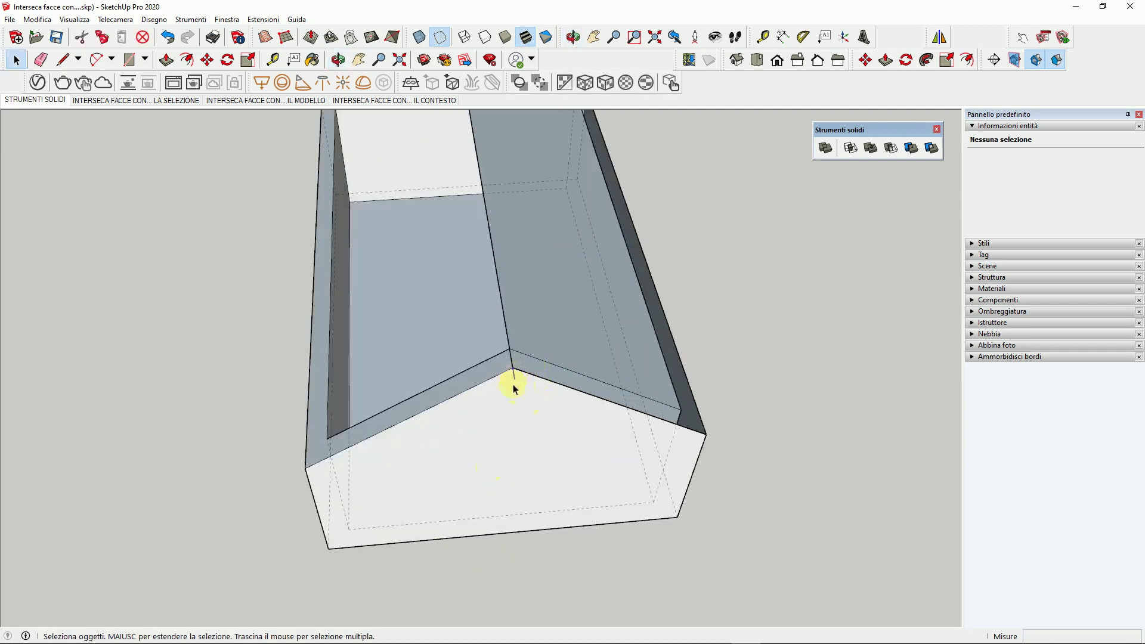
pyautogui.scroll(-3, 511, 388)
pyautogui.moveTo(481, 396)
pyautogui.mouseDown(button='middle')
pyautogui.moveTo(696, 373)
pyautogui.moveTo(418, 239)
pyautogui.mouseUp(button='middle')
pyautogui.click(62, 59)
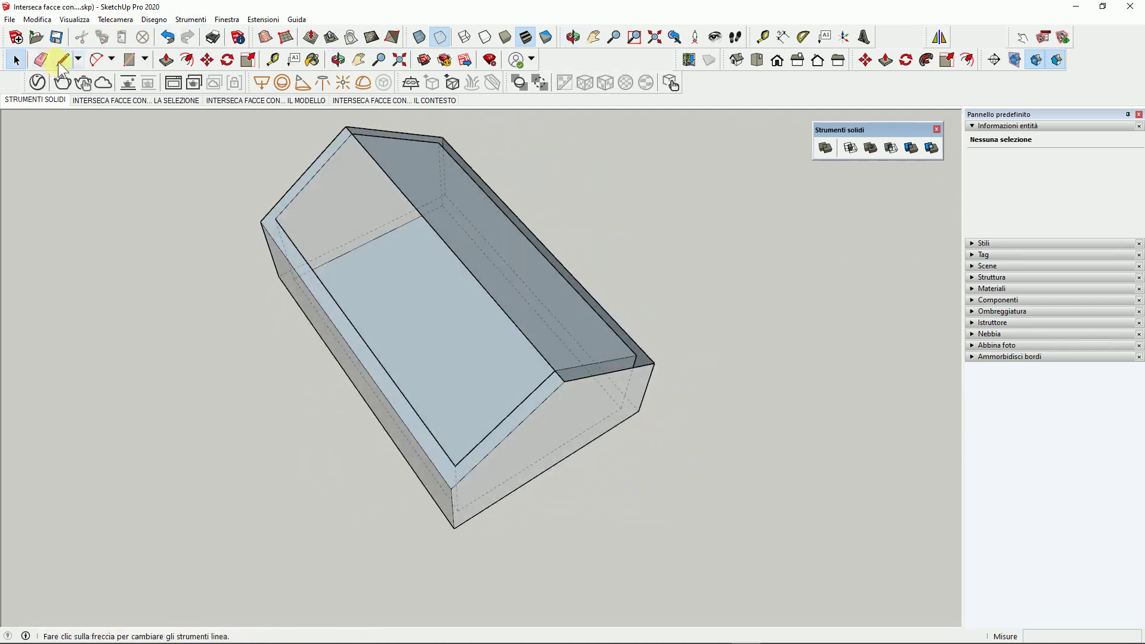
# - Draw an edge closing the roof corner of the trimmed box
pyautogui.click(564, 382)
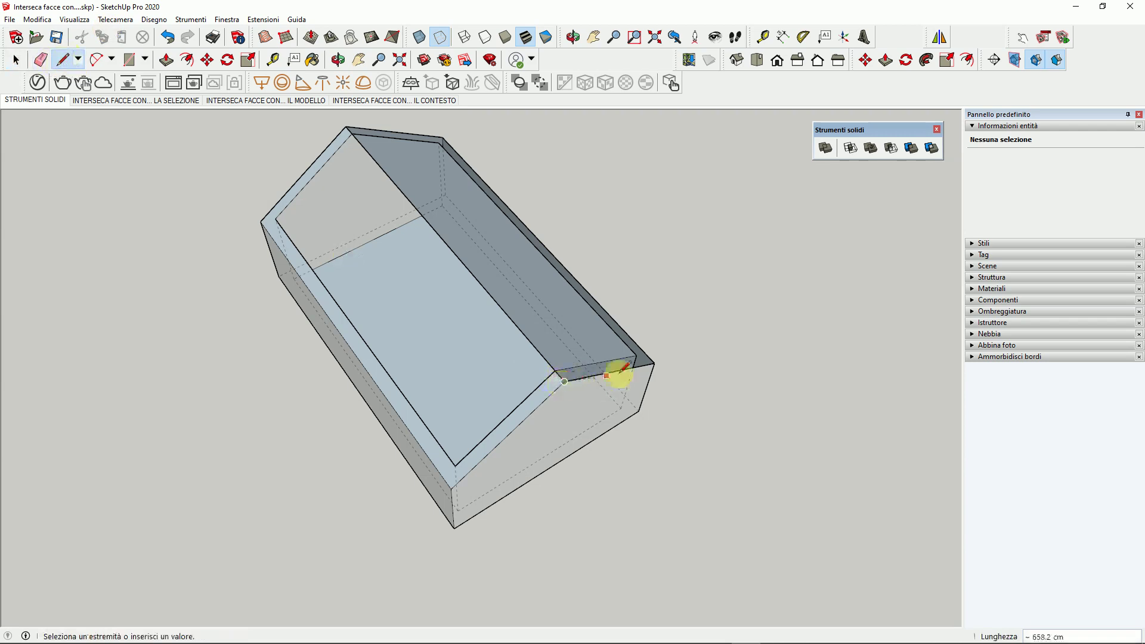
pyautogui.click(655, 364)
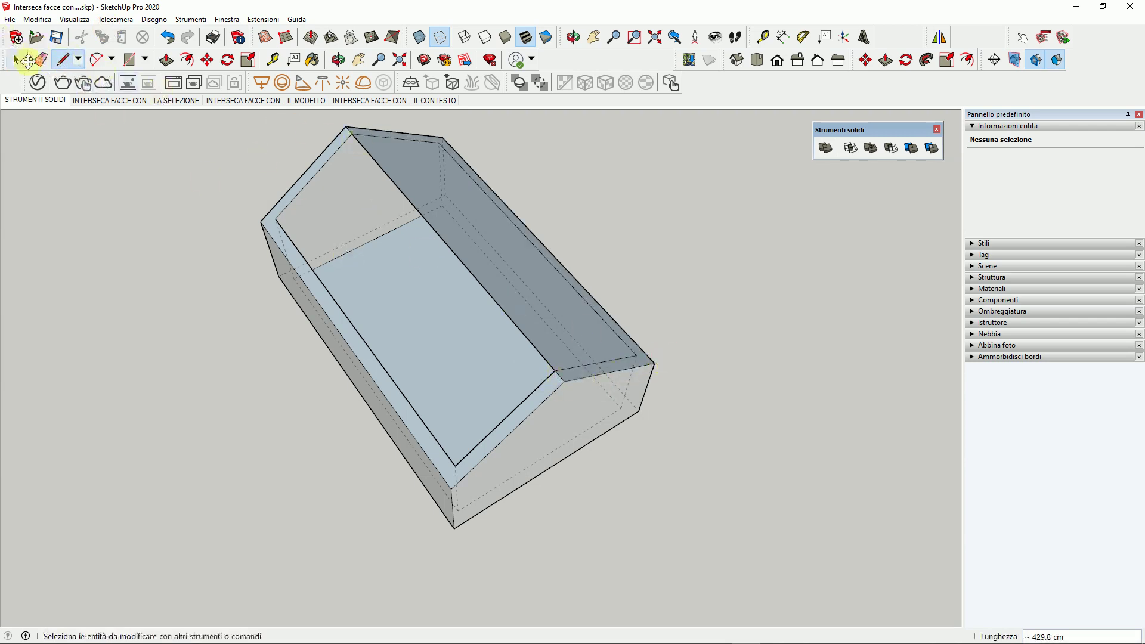
pyautogui.click(40, 59)
pyautogui.moveTo(382, 186)
pyautogui.mouseDown(button='middle')
pyautogui.moveTo(473, 217)
pyautogui.moveTo(184, 205)
pyautogui.mouseUp(button='middle')
pyautogui.scroll(3, 486, 416)
pyautogui.scroll(3, 484, 423)
pyautogui.scroll(-5, 485, 423)
# - Reverse the box's inside-out faces so their front sides show
pyautogui.click(16, 59)
pyautogui.rightClick(346, 345)
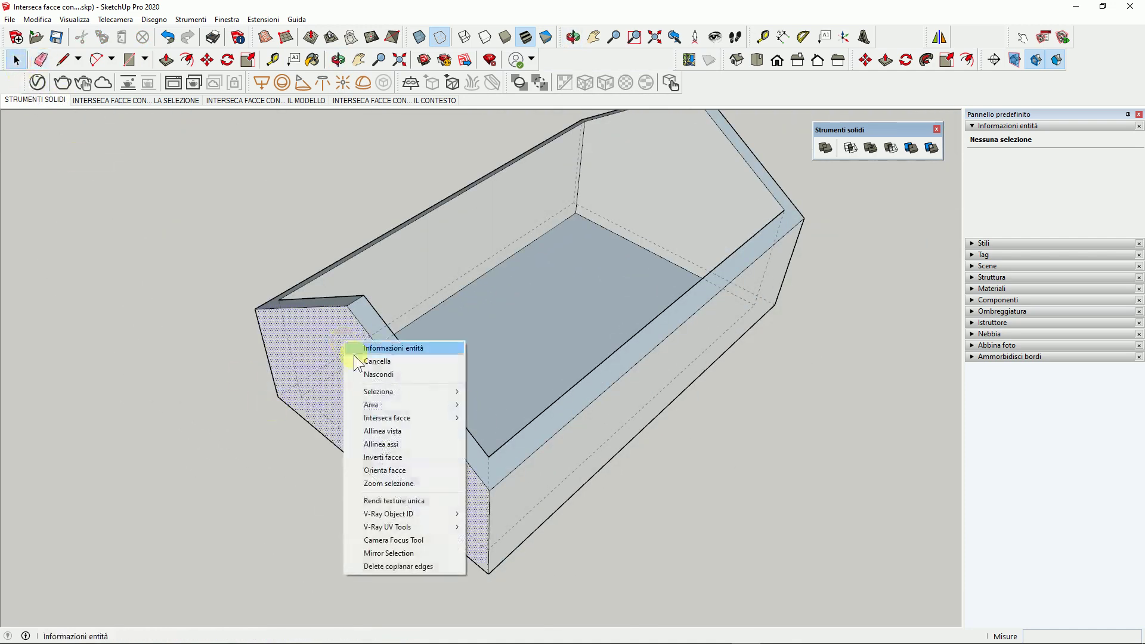
pyautogui.click(402, 472)
pyautogui.moveTo(402, 473)
pyautogui.mouseDown(button='middle')
pyautogui.moveTo(478, 389)
pyautogui.moveTo(793, 414)
pyautogui.moveTo(789, 425)
pyautogui.moveTo(799, 329)
pyautogui.moveTo(289, 404)
pyautogui.moveTo(606, 355)
pyautogui.moveTo(468, 384)
pyautogui.moveTo(429, 366)
pyautogui.mouseUp(button='middle')
pyautogui.click(798, 330)
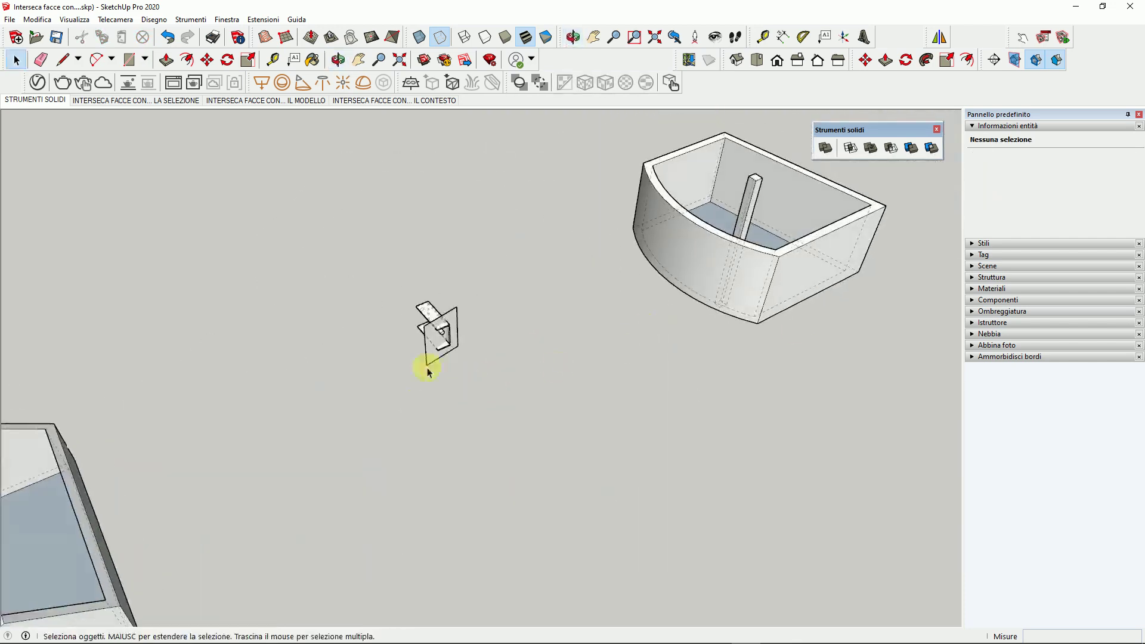
# - Zoom and orbit to bring the C-shaped shelf into view
pyautogui.scroll(2, 400, 350)
pyautogui.scroll(1, 455, 317)
pyautogui.scroll(3, 455, 317)
pyautogui.moveTo(352, 321)
pyautogui.mouseDown(button='middle')
pyautogui.moveTo(558, 350)
pyautogui.moveTo(612, 312)
pyautogui.moveTo(585, 274)
pyautogui.moveTo(528, 298)
pyautogui.mouseUp(button='middle')
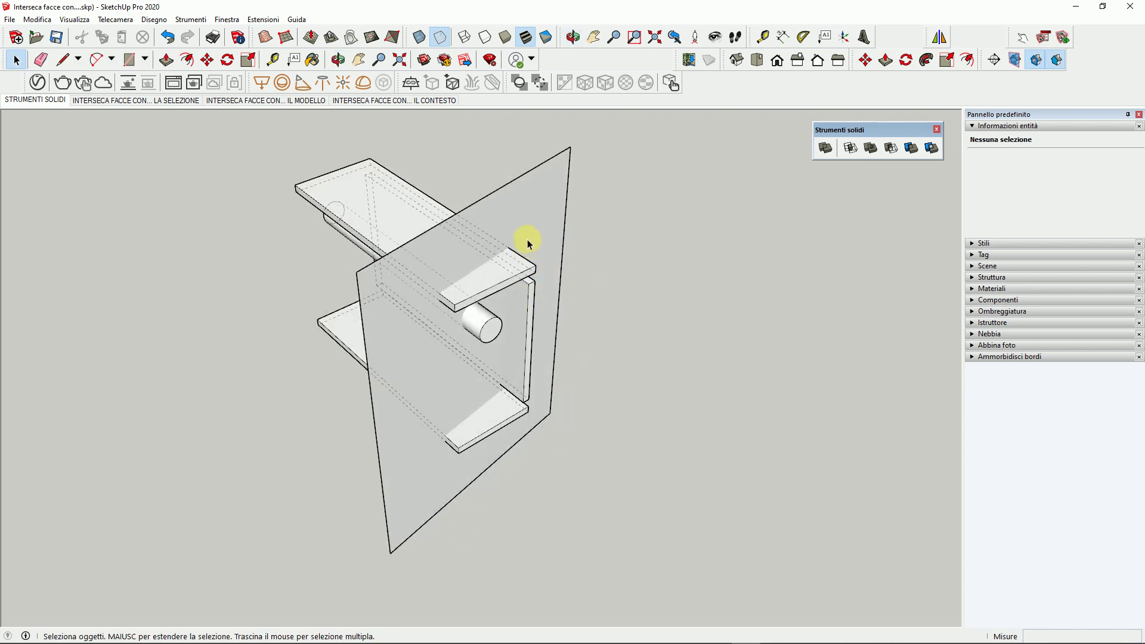
# - Inspect the shelf's boards, cylinder and the large cutting plane by selecting each
pyautogui.click(378, 235)
pyautogui.moveTo(396, 245); pyautogui.dragTo(482, 321, button='middle')
pyautogui.click(482, 321)
pyautogui.click(525, 346)
pyautogui.click(498, 414)
pyautogui.moveTo(473, 384); pyautogui.dragTo(544, 205, button='middle')
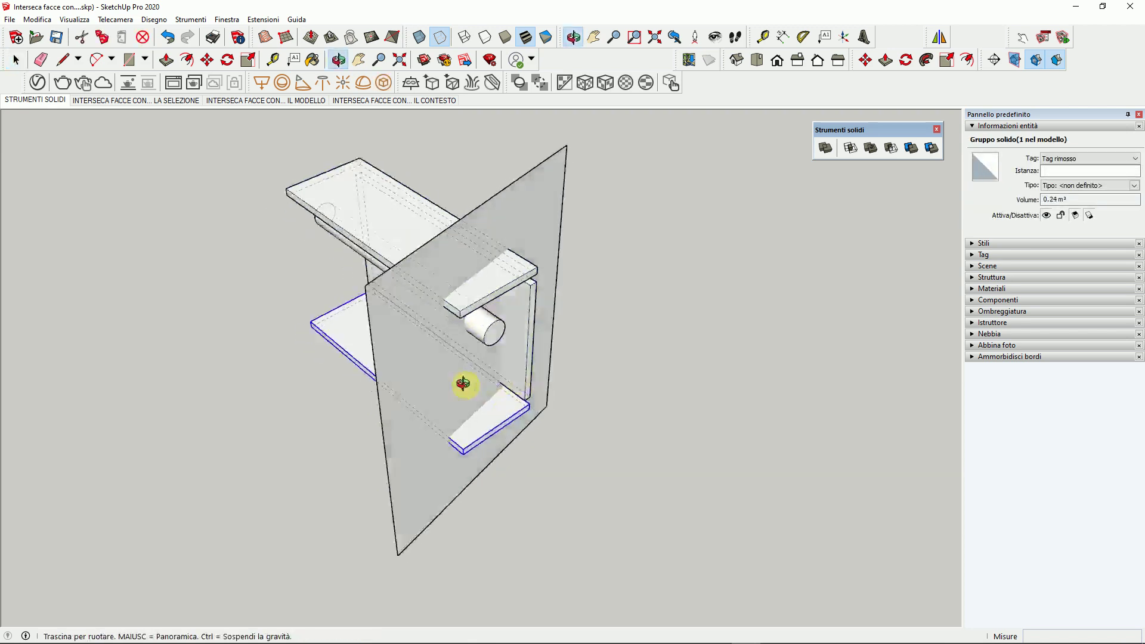
pyautogui.click(544, 205)
pyautogui.moveTo(655, 364)
pyautogui.mouseDown()
pyautogui.moveTo(588, 371)
pyautogui.moveTo(435, 289)
pyautogui.moveTo(516, 210)
pyautogui.mouseUp()
pyautogui.press('space')
# - Intersect the large plane with the model and check the new cut edges on the boards
pyautogui.rightClick(519, 208)
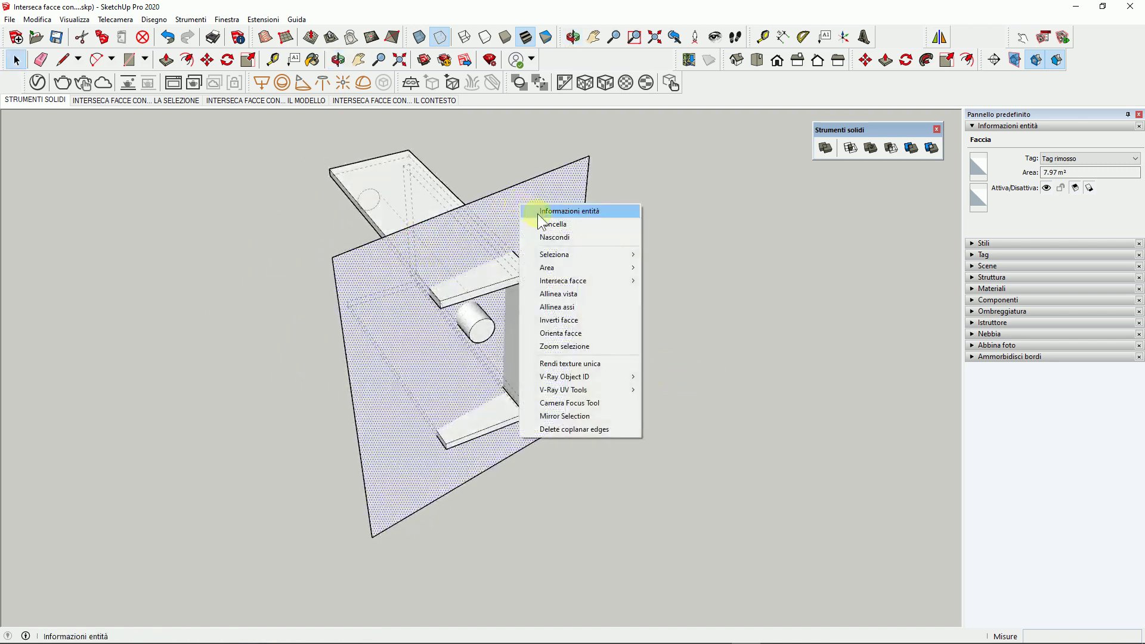
pyautogui.moveTo(582, 281)
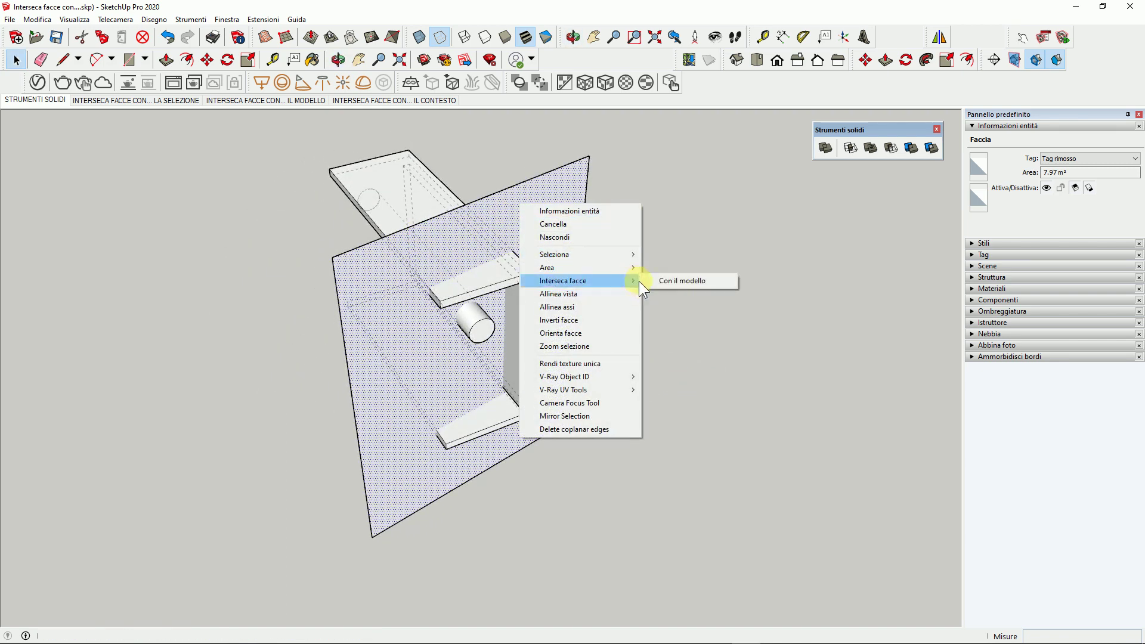
pyautogui.click(692, 280)
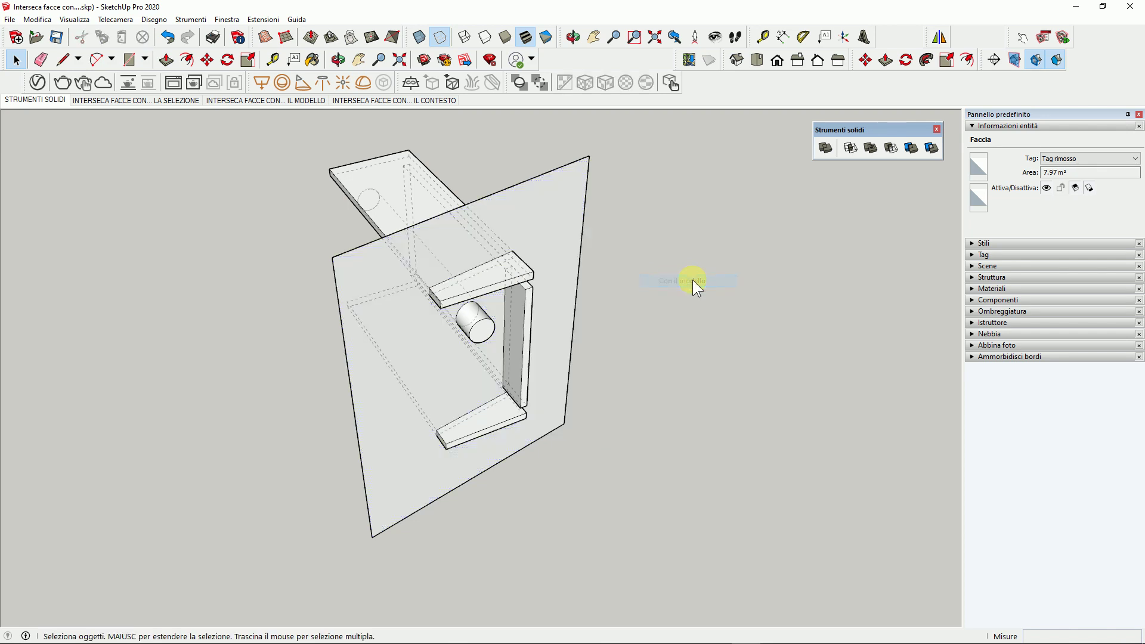
pyautogui.click(468, 272)
pyautogui.doubleClick(480, 295)
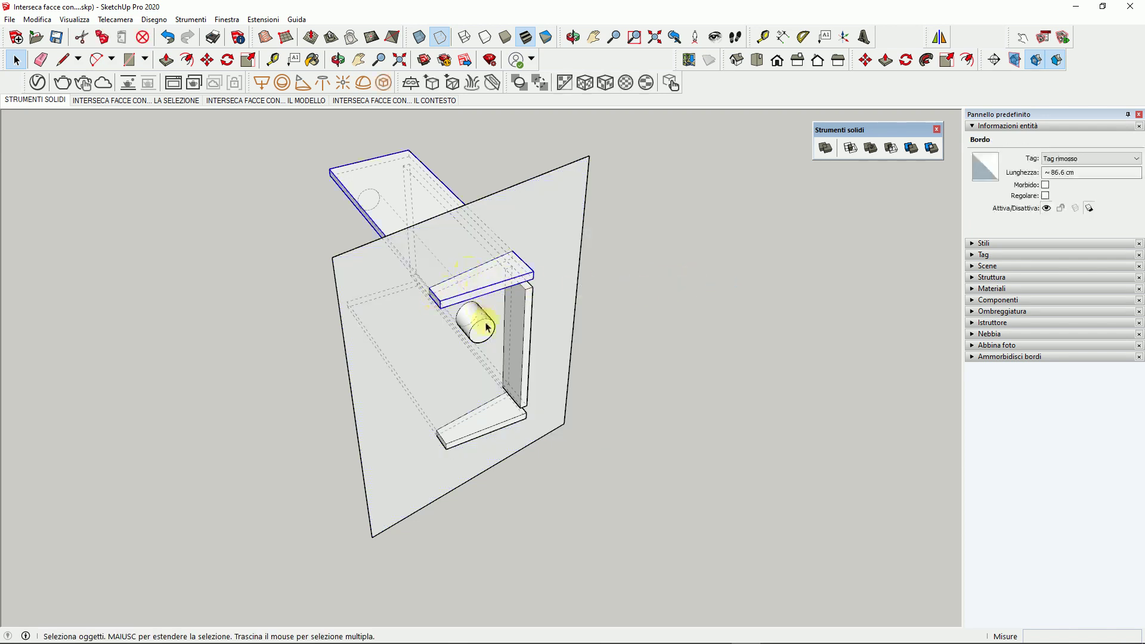
pyautogui.click(477, 323)
pyautogui.click(519, 332)
pyautogui.click(490, 422)
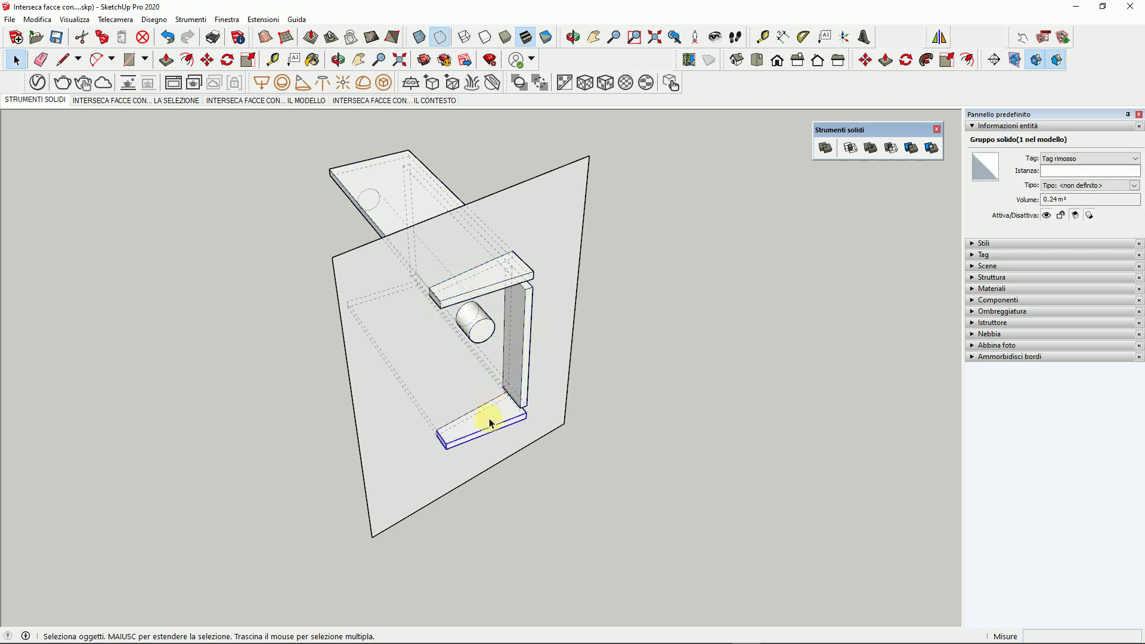
pyautogui.click(457, 276)
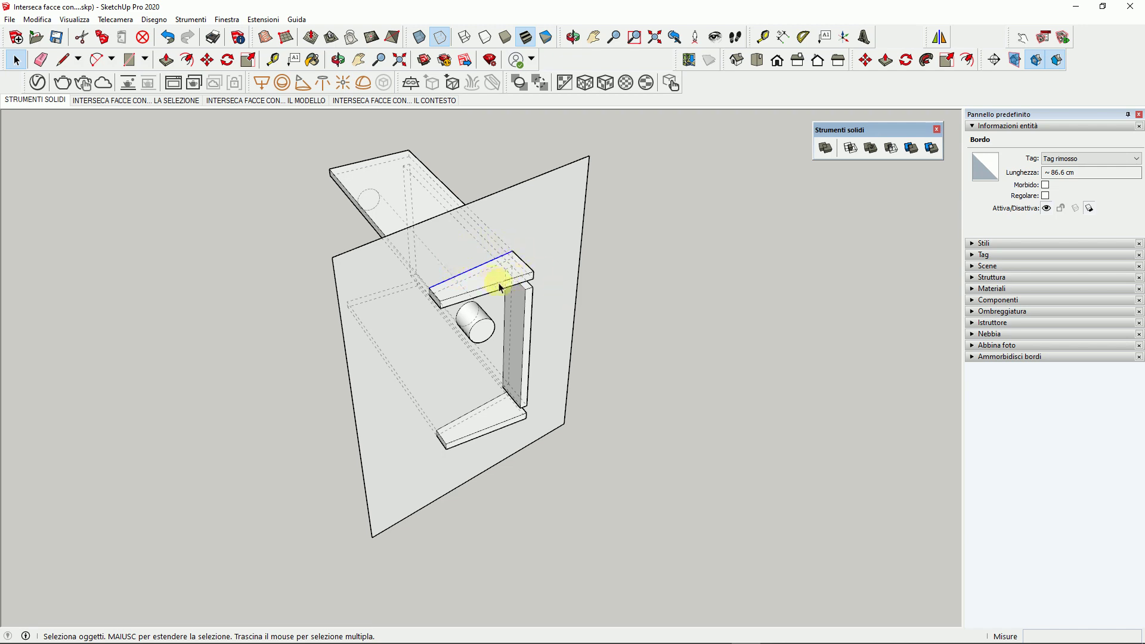
# - Undo the stray edge and open the top board's group for editing
pyautogui.hotkey('ctrl', 'z')
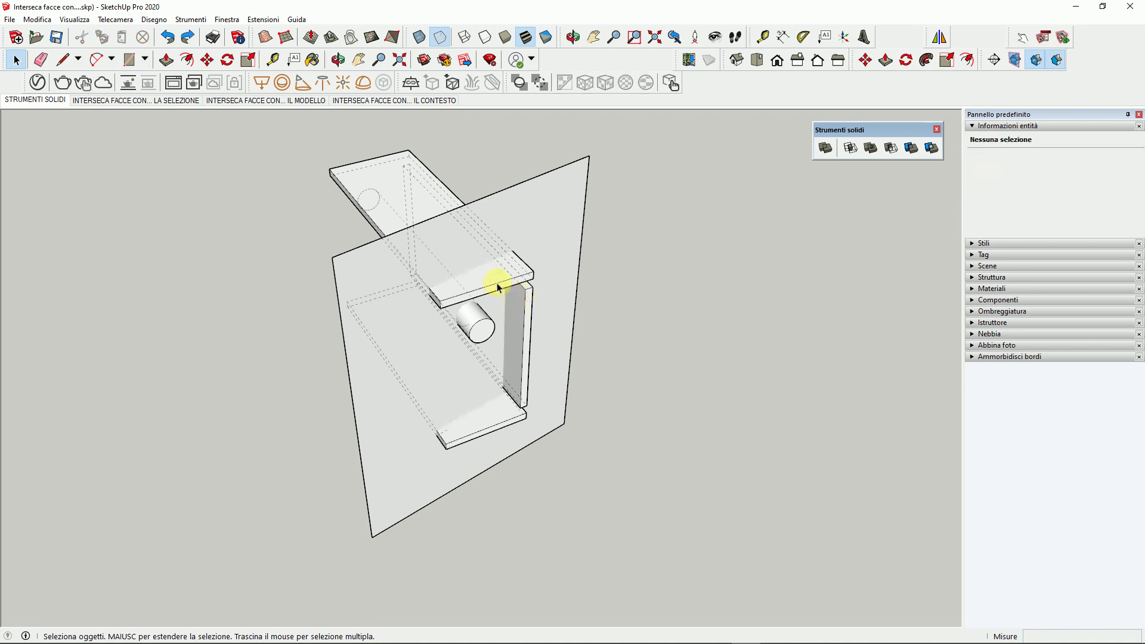
pyautogui.doubleClick(489, 281)
pyautogui.scroll(3, 434, 285)
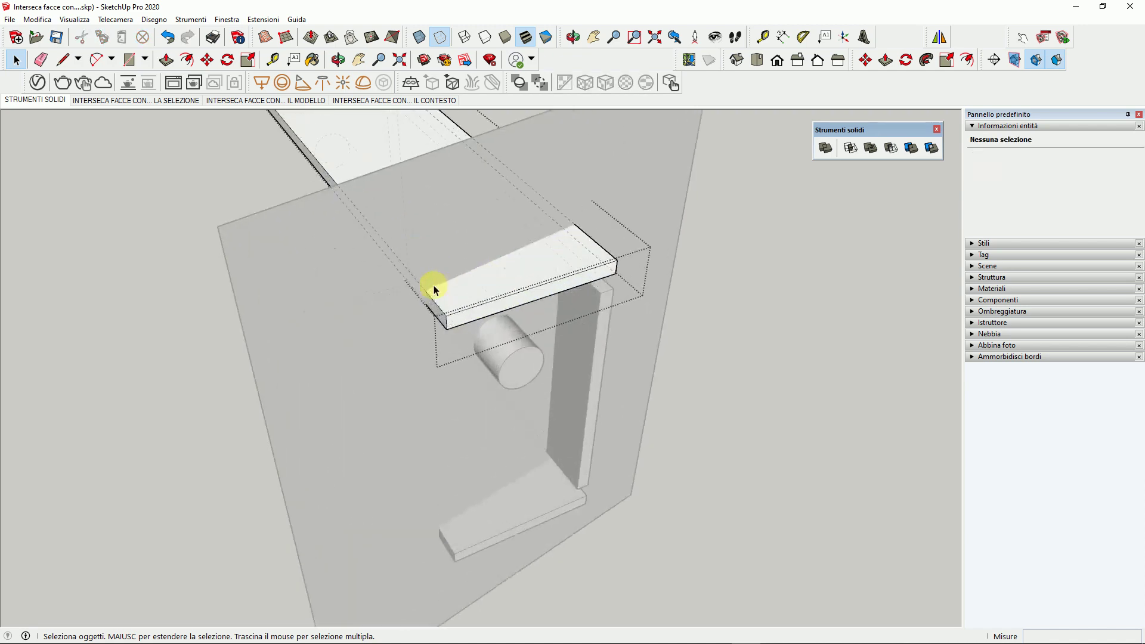
# - Intersect all of the top board's geometry with the model to trace its slot
pyautogui.tripleClick(526, 279)
pyautogui.rightClick(525, 275)
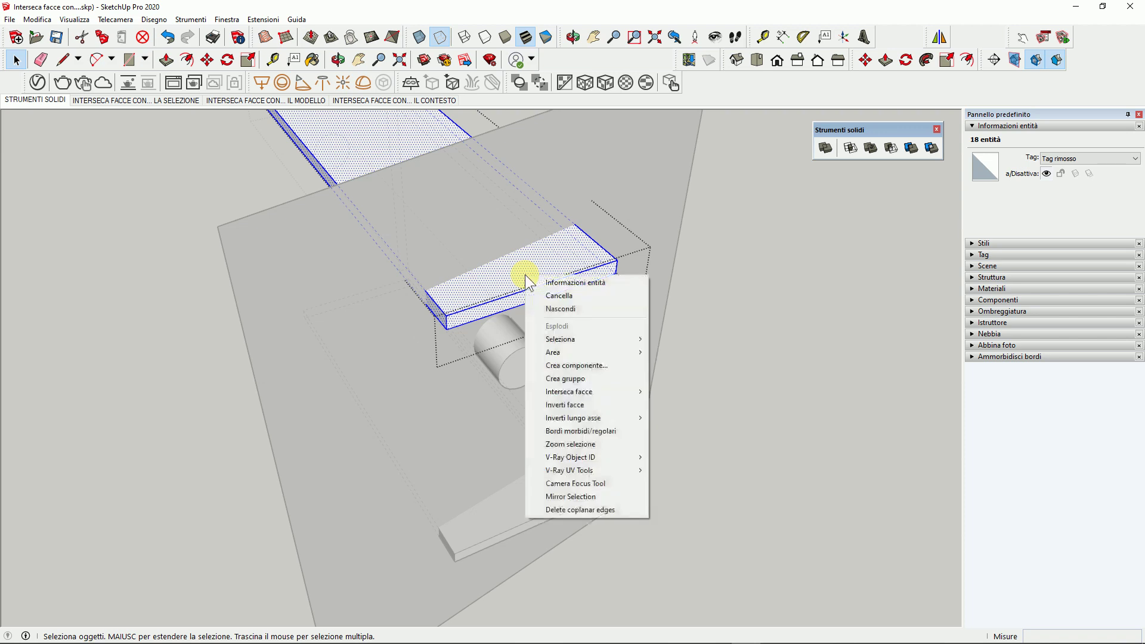
pyautogui.moveTo(569, 392)
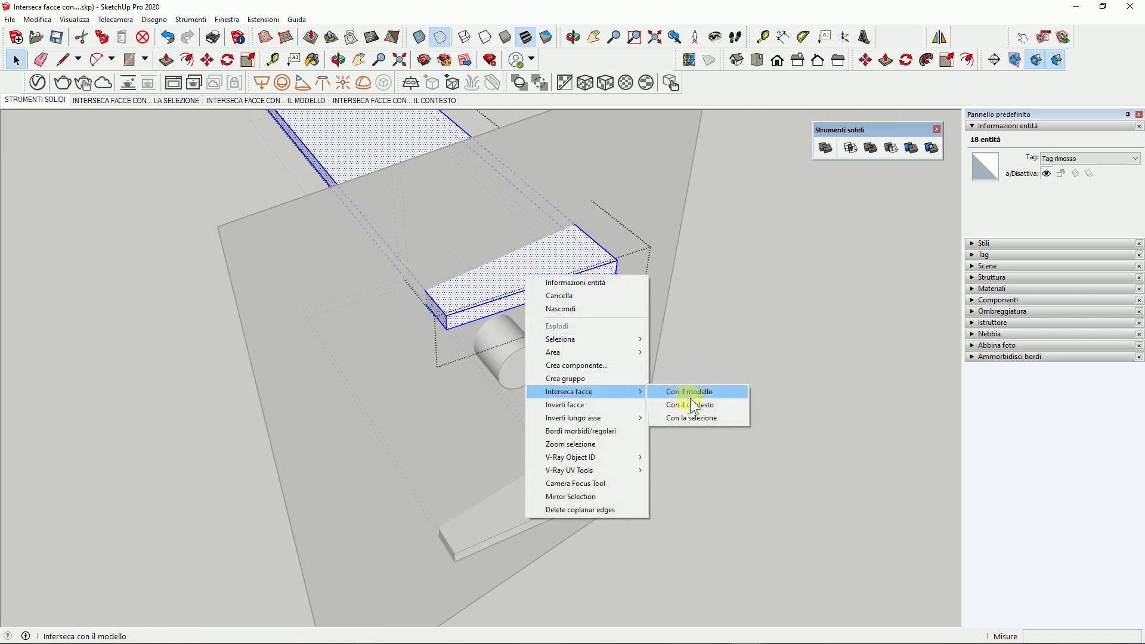
pyautogui.click(699, 392)
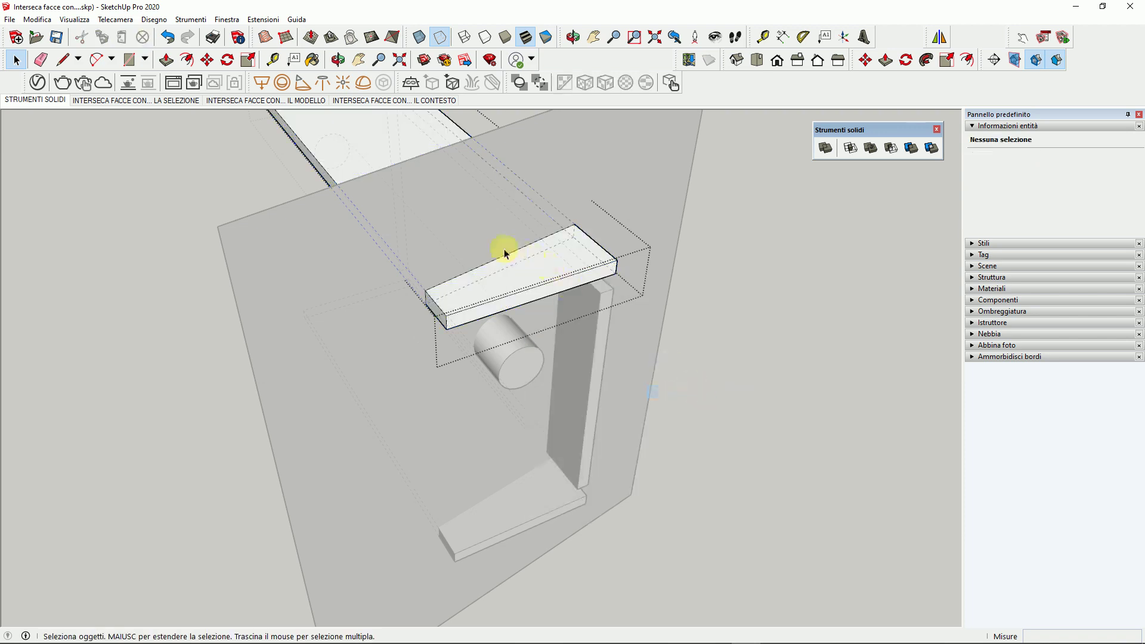
pyautogui.scroll(5, 450, 296)
pyautogui.moveTo(606, 358); pyautogui.dragTo(464, 310, button='middle')
pyautogui.scroll(-2, 464, 309)
pyautogui.moveTo(414, 378)
pyautogui.mouseDown(button='middle')
pyautogui.moveTo(315, 289)
pyautogui.moveTo(133, 234)
pyautogui.moveTo(345, 302)
pyautogui.moveTo(353, 292)
pyautogui.mouseUp(button='middle')
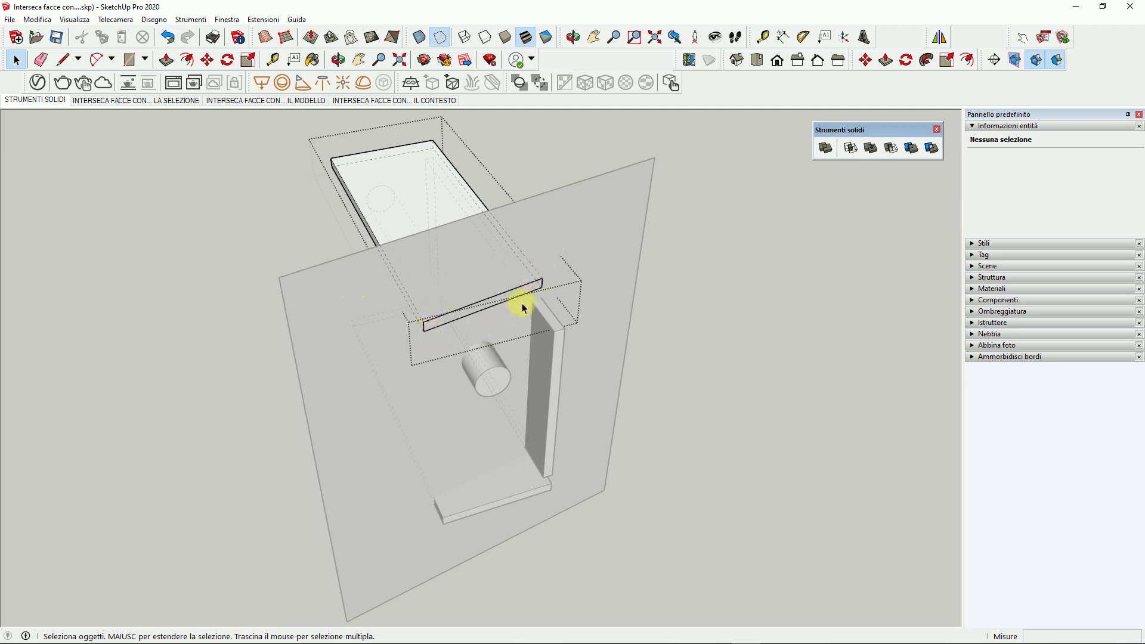
pyautogui.moveTo(613, 325)
pyautogui.mouseDown(button='middle')
pyautogui.moveTo(664, 352)
pyautogui.moveTo(561, 358)
pyautogui.moveTo(574, 353)
pyautogui.moveTo(479, 327)
pyautogui.mouseUp(button='middle')
# - Intersect the vertical and bottom boards with the model, then select the large plane
pyautogui.rightClick(478, 327)
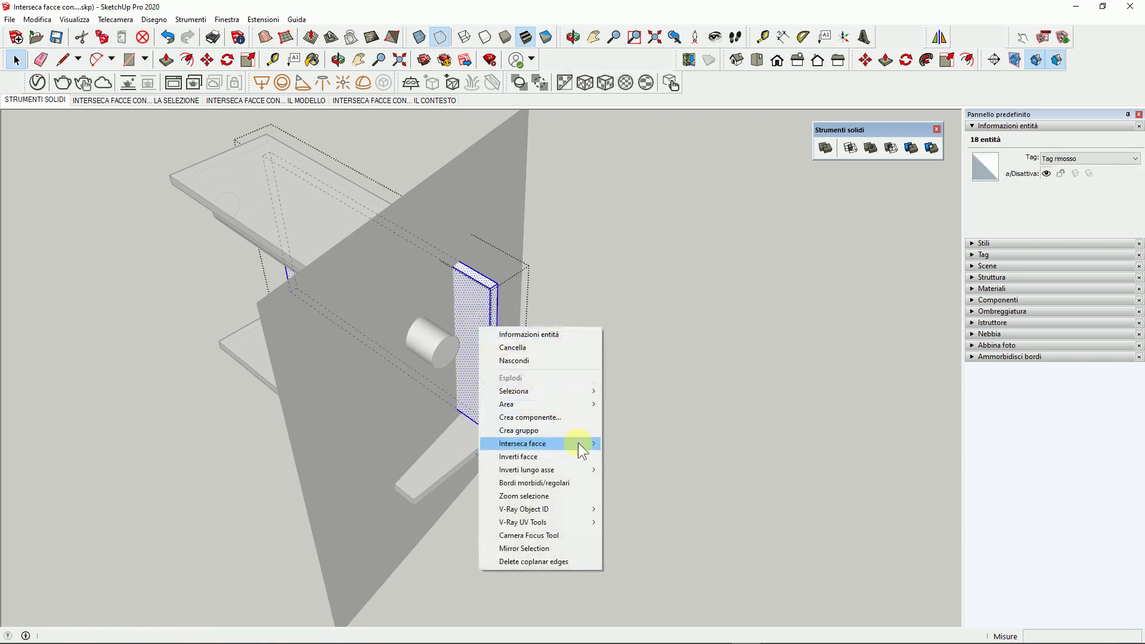
pyautogui.click(652, 439)
pyautogui.moveTo(652, 440)
pyautogui.mouseDown(button='middle')
pyautogui.moveTo(504, 325)
pyautogui.moveTo(493, 486)
pyautogui.mouseUp(button='middle')
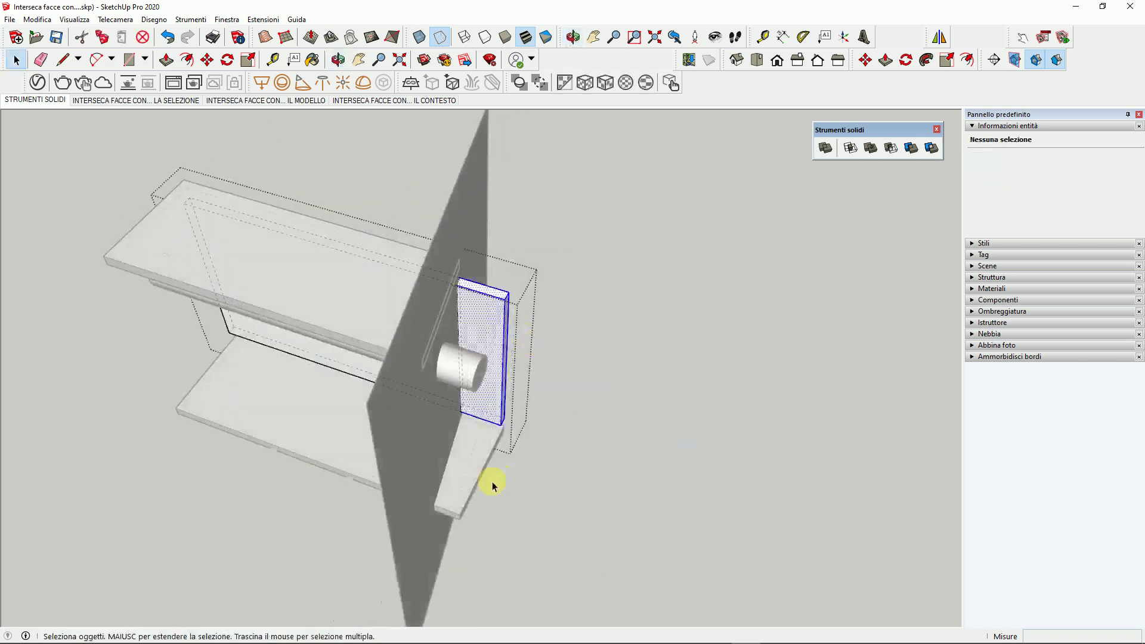
pyautogui.moveTo(488, 358); pyautogui.dragTo(479, 220, button='middle')
pyautogui.rightClick(480, 220)
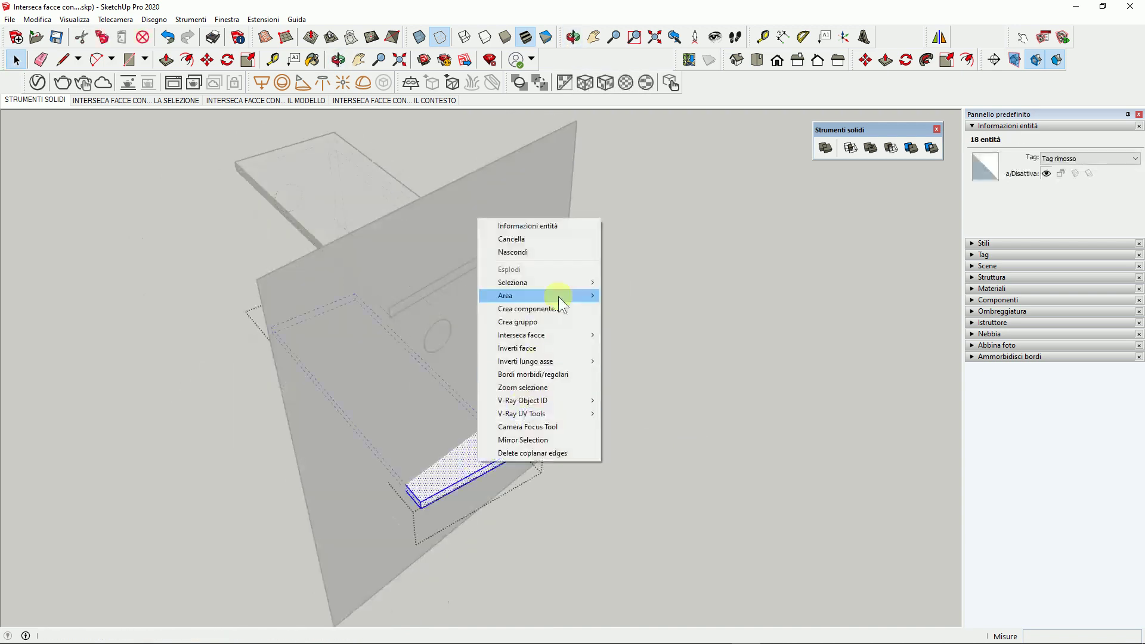
pyautogui.click(646, 361)
pyautogui.moveTo(439, 440)
pyautogui.mouseDown(button='middle')
pyautogui.moveTo(504, 524)
pyautogui.moveTo(558, 294)
pyautogui.moveTo(570, 294)
pyautogui.mouseUp(button='middle')
pyautogui.click(565, 295)
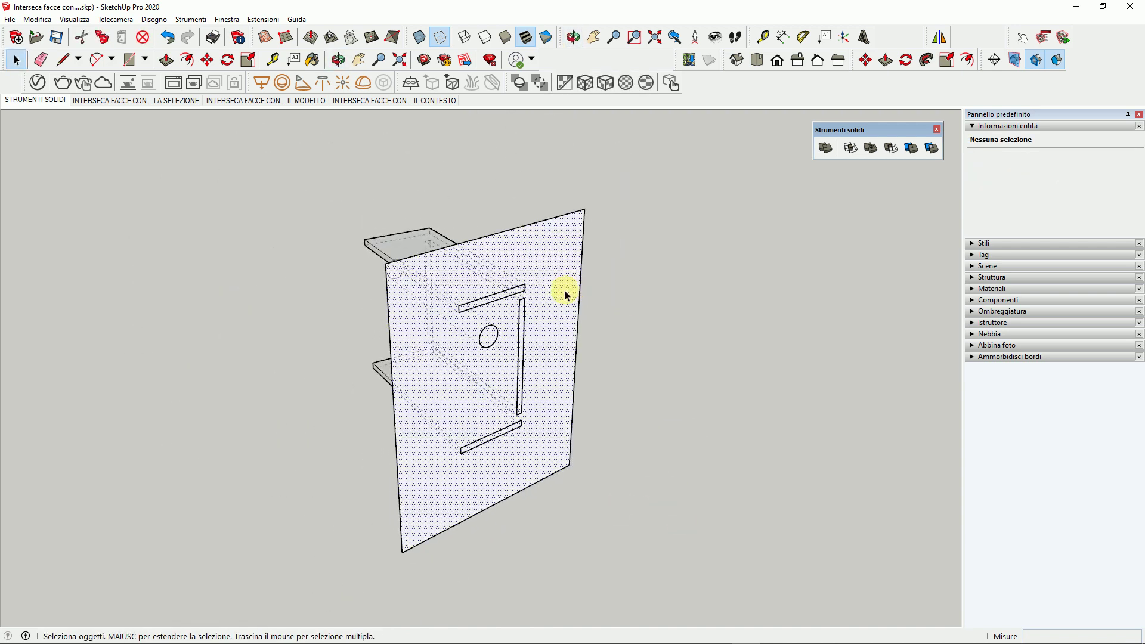
# - Delete the large cutting plane and orbit around the C-shaped shelf
pyautogui.press('Delete')
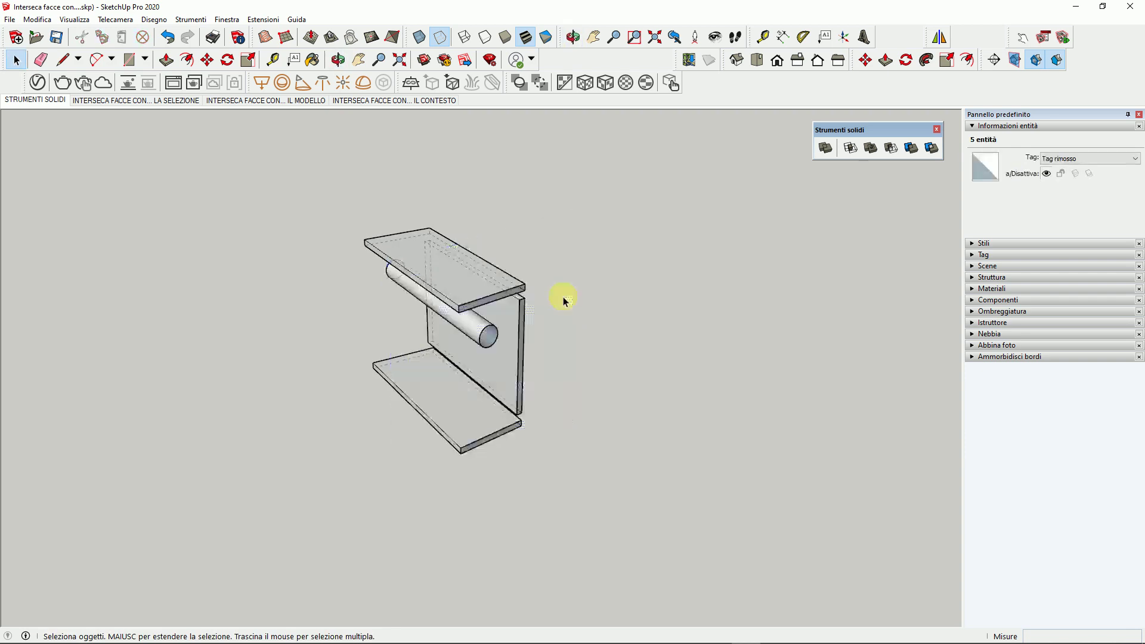
pyautogui.moveTo(561, 309)
pyautogui.mouseDown(button='middle')
pyautogui.moveTo(379, 324)
pyautogui.moveTo(545, 317)
pyautogui.moveTo(540, 325)
pyautogui.mouseUp(button='middle')
pyautogui.scroll(5, 519, 317)
pyautogui.scroll(1, 509, 312)
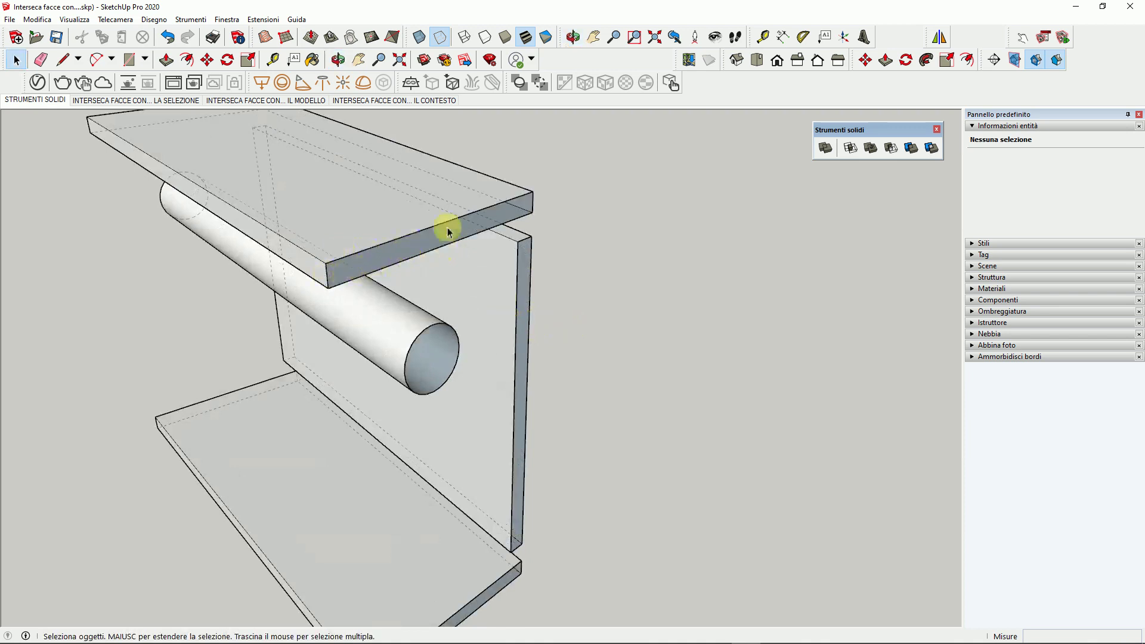
# - Inside the shelf's top board group, draw an edge closing its front face
pyautogui.doubleClick(389, 219)
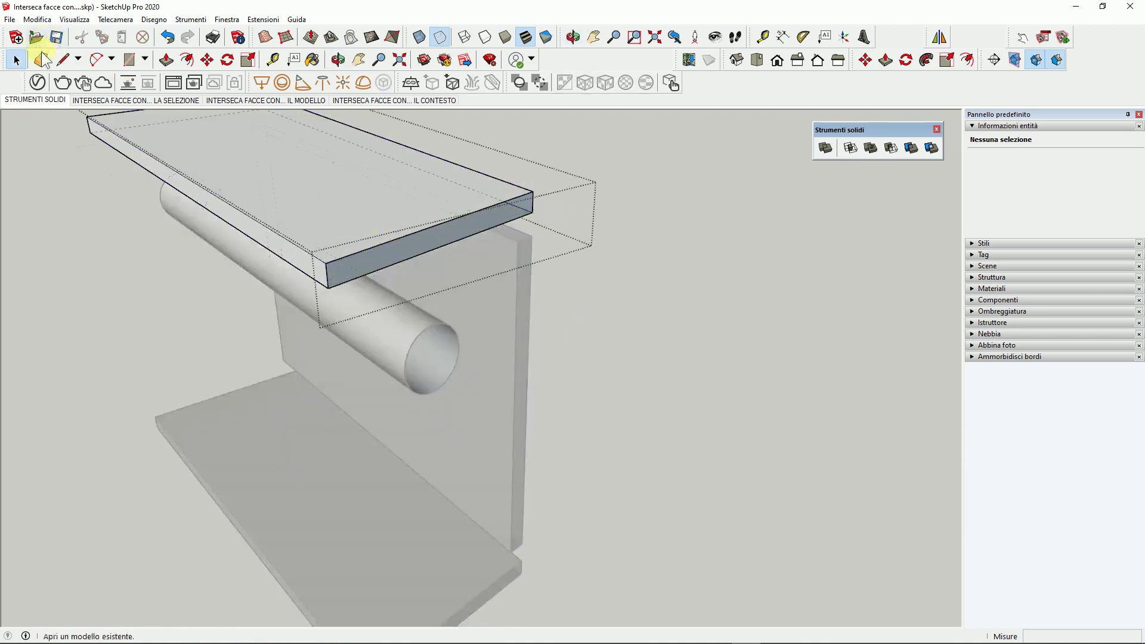
pyautogui.press('l')
pyautogui.click(328, 288)
pyautogui.click(326, 263)
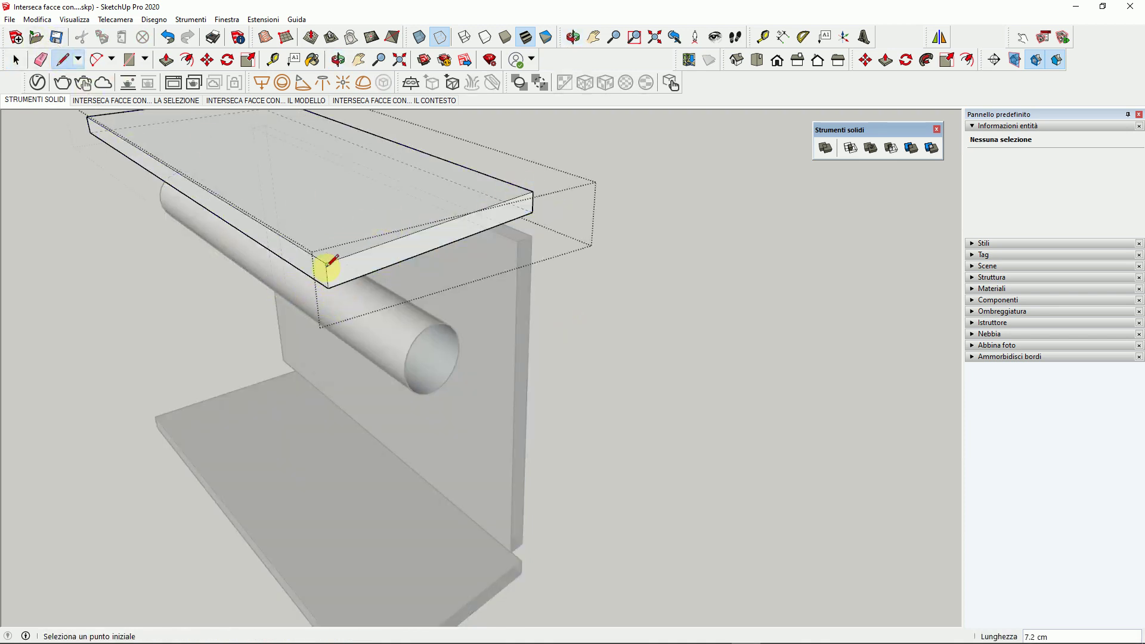
pyautogui.click(16, 60)
pyautogui.click(537, 314)
pyautogui.scroll(-2, 455, 238)
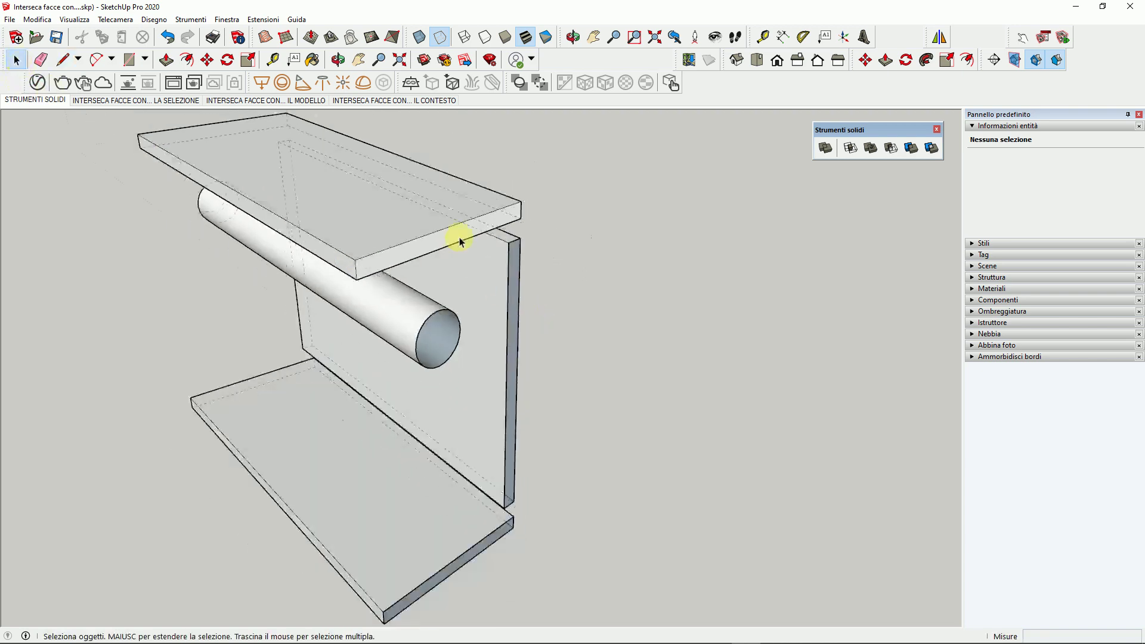
pyautogui.scroll(-2, 432, 315)
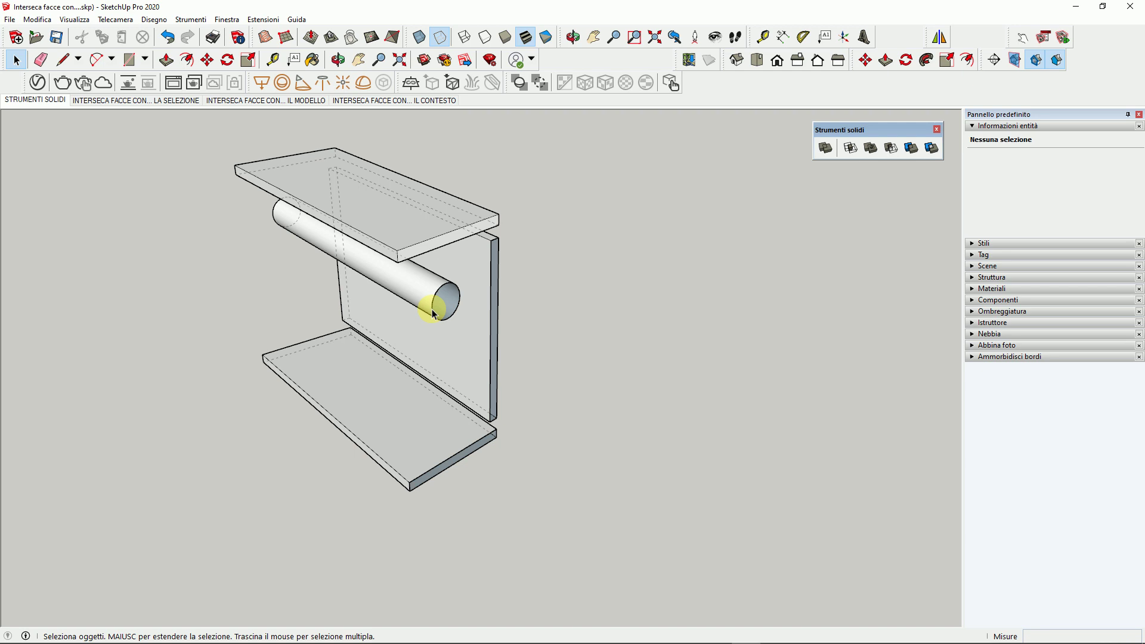
# - Inspect the top board from above, then zoom out until the curved tub is centred
pyautogui.click(416, 232)
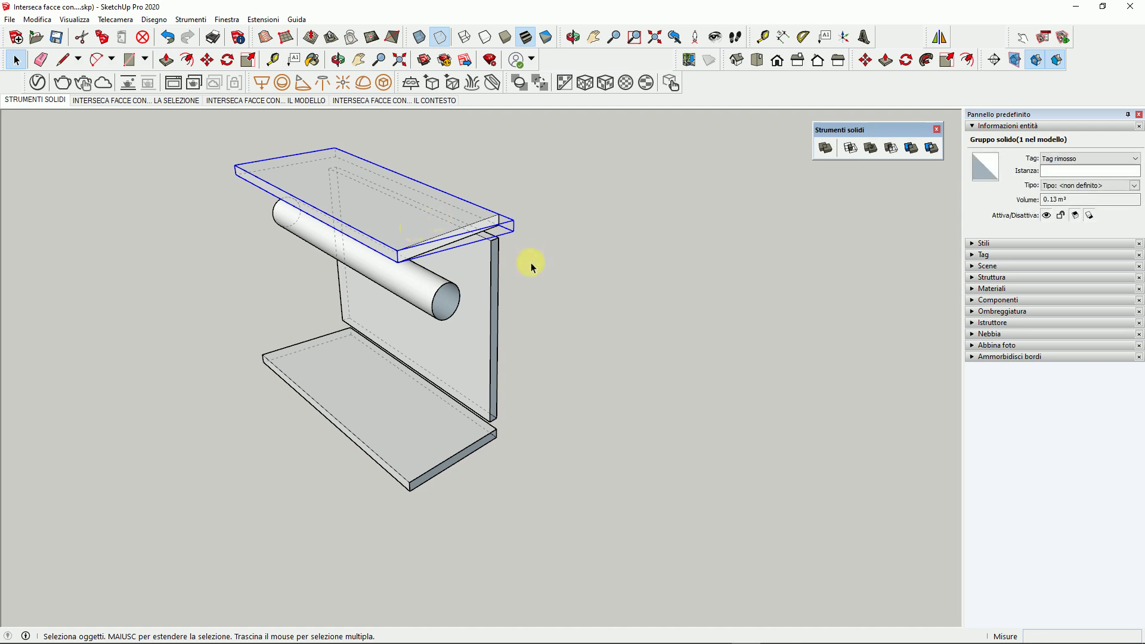
pyautogui.moveTo(460, 294); pyautogui.dragTo(458, 361, button='middle')
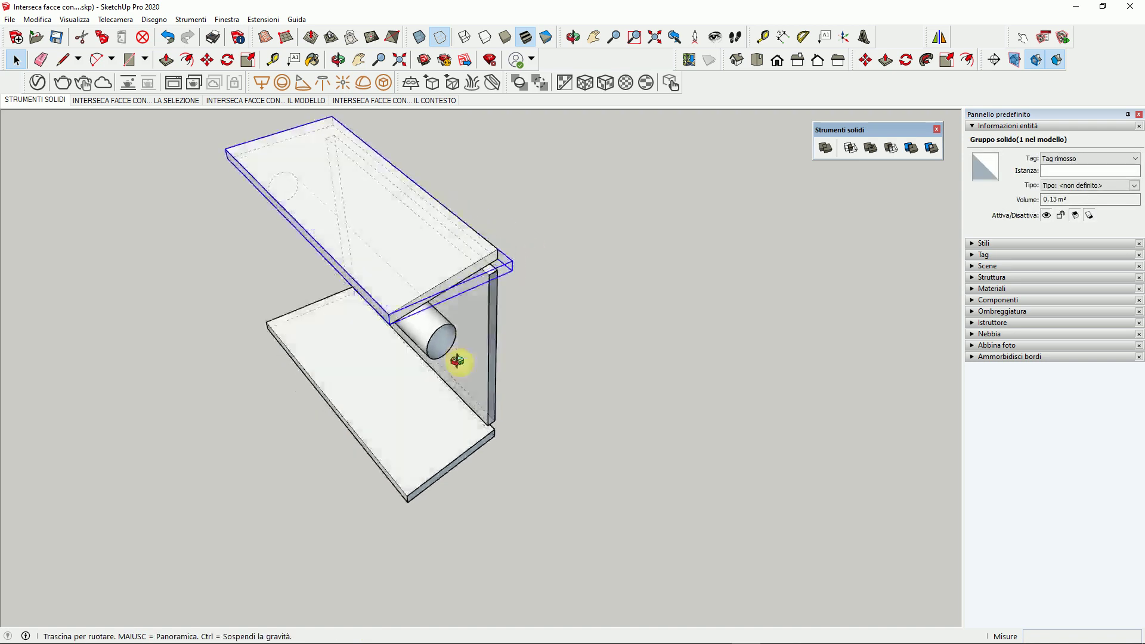
pyautogui.click(545, 365)
pyautogui.scroll(-3, 360, 406)
pyautogui.scroll(-3, 360, 406)
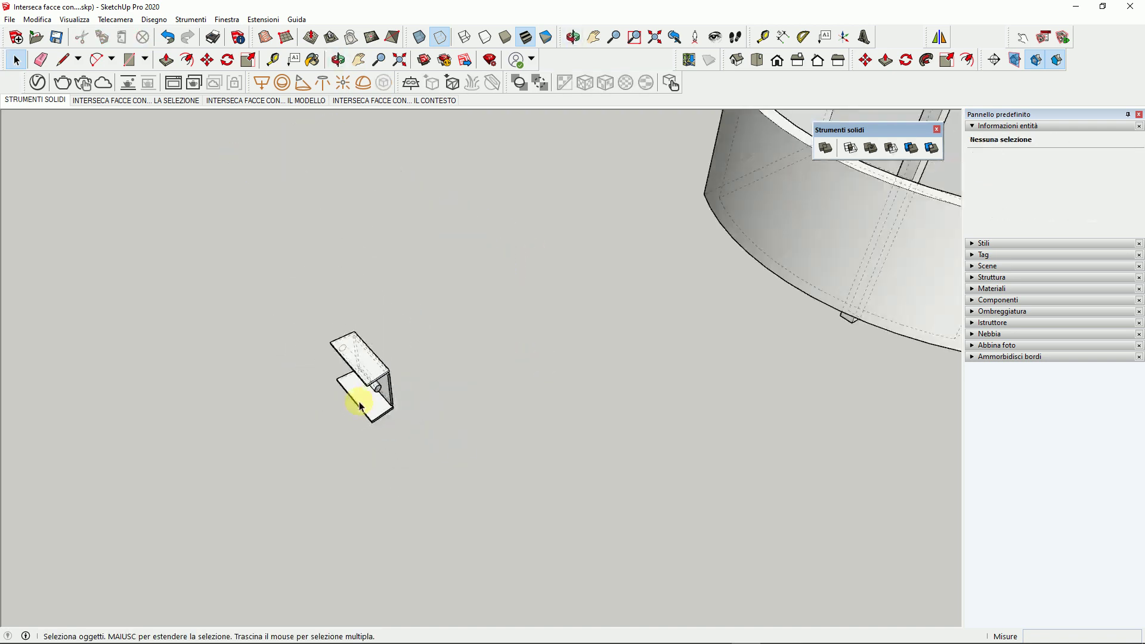
pyautogui.moveTo(358, 390); pyautogui.dragTo(326, 255, button='middle')
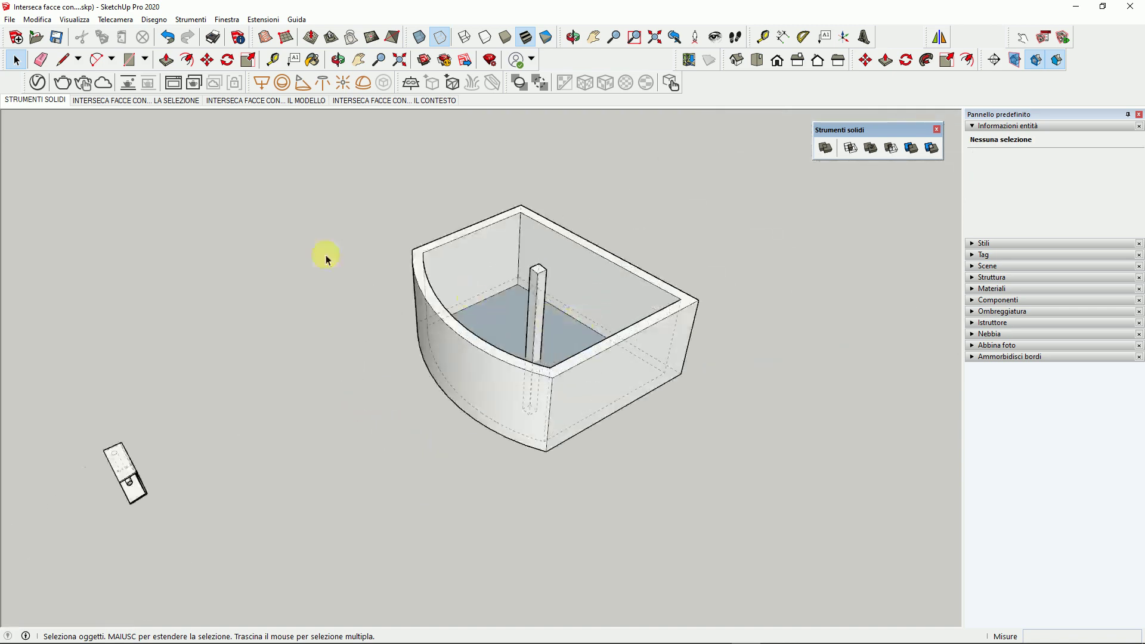
# - On the 'Interseca facce con... il contesto' scene, draw a rectangle on the tub's curved front
pyautogui.click(420, 99)
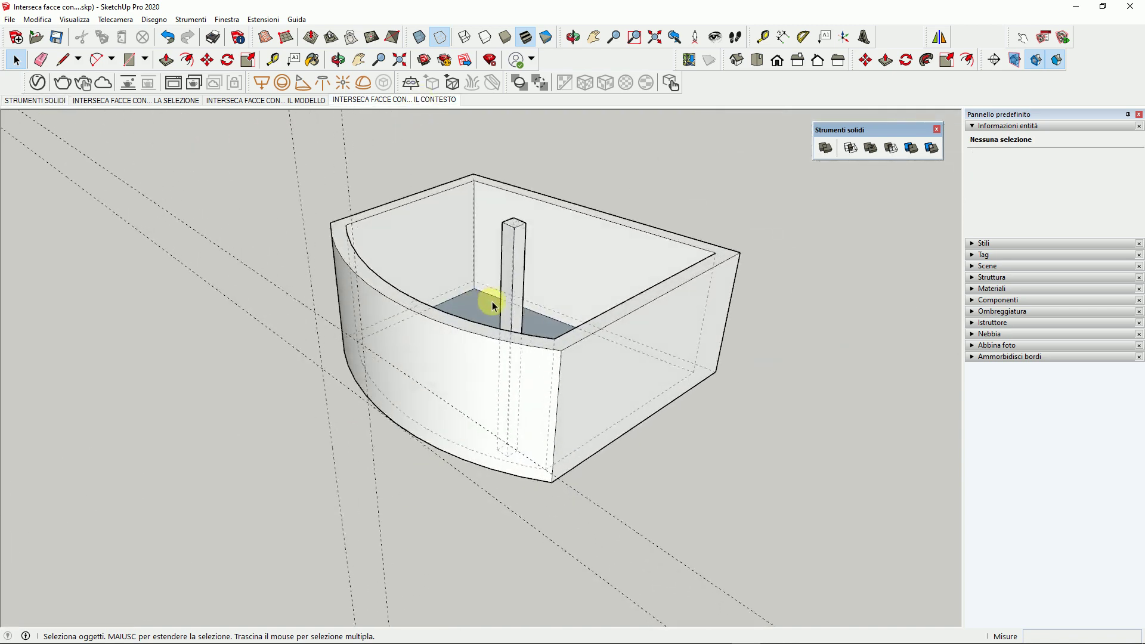
pyautogui.moveTo(365, 342); pyautogui.dragTo(478, 340, button='middle')
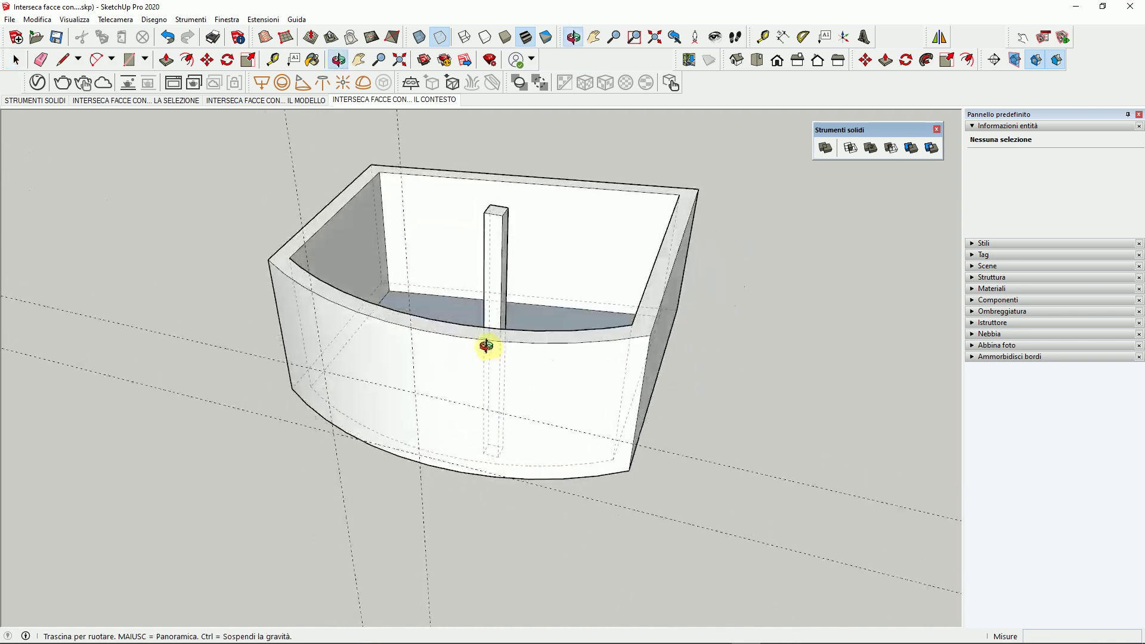
pyautogui.click(52, 412)
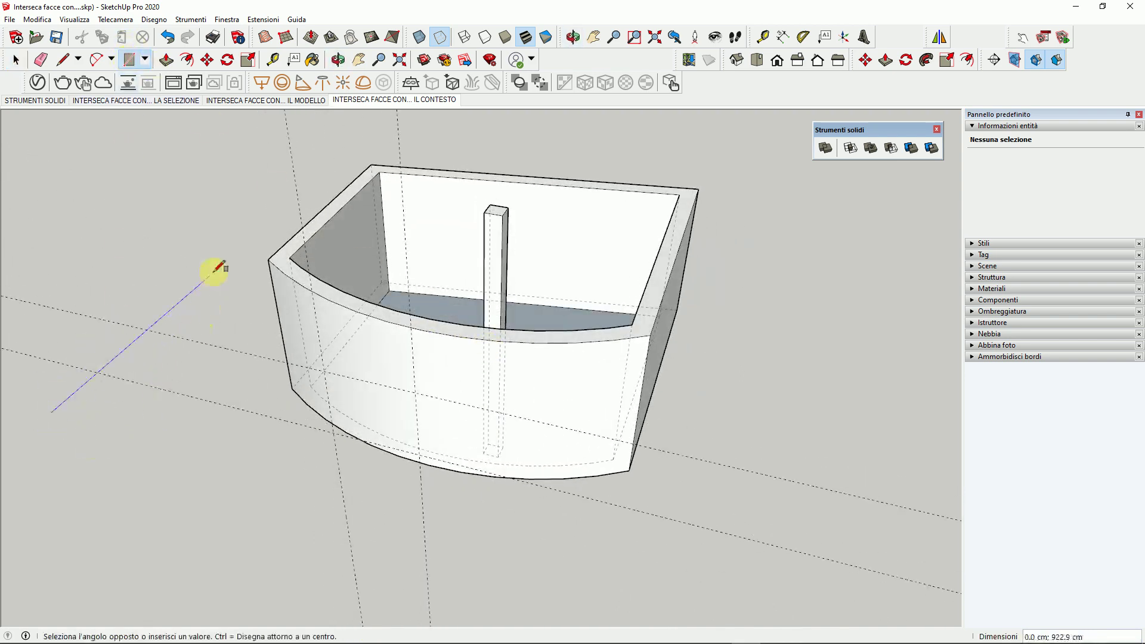
pyautogui.press('Escape')
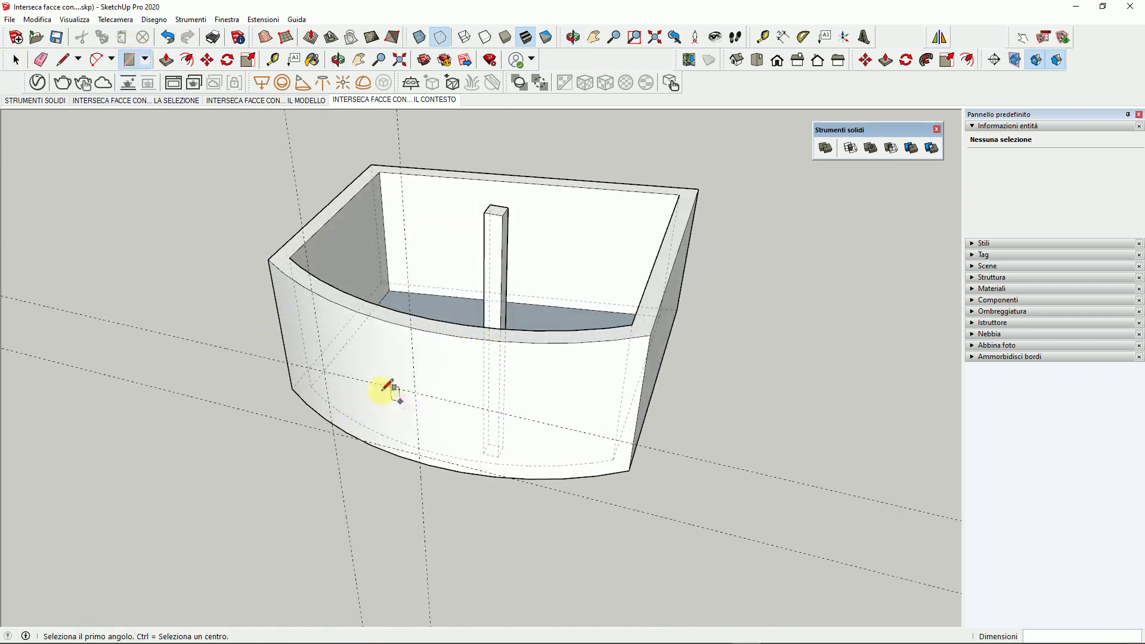
pyautogui.click(324, 372)
pyautogui.click(420, 458)
pyautogui.moveTo(476, 404)
pyautogui.mouseDown(button='middle')
pyautogui.moveTo(266, 373)
pyautogui.moveTo(302, 401)
pyautogui.mouseUp(button='middle')
pyautogui.click(16, 60)
pyautogui.moveTo(289, 388)
pyautogui.mouseDown(button='middle')
pyautogui.moveTo(478, 189)
pyautogui.moveTo(524, 276)
pyautogui.moveTo(472, 354)
pyautogui.moveTo(454, 335)
pyautogui.mouseUp(button='middle')
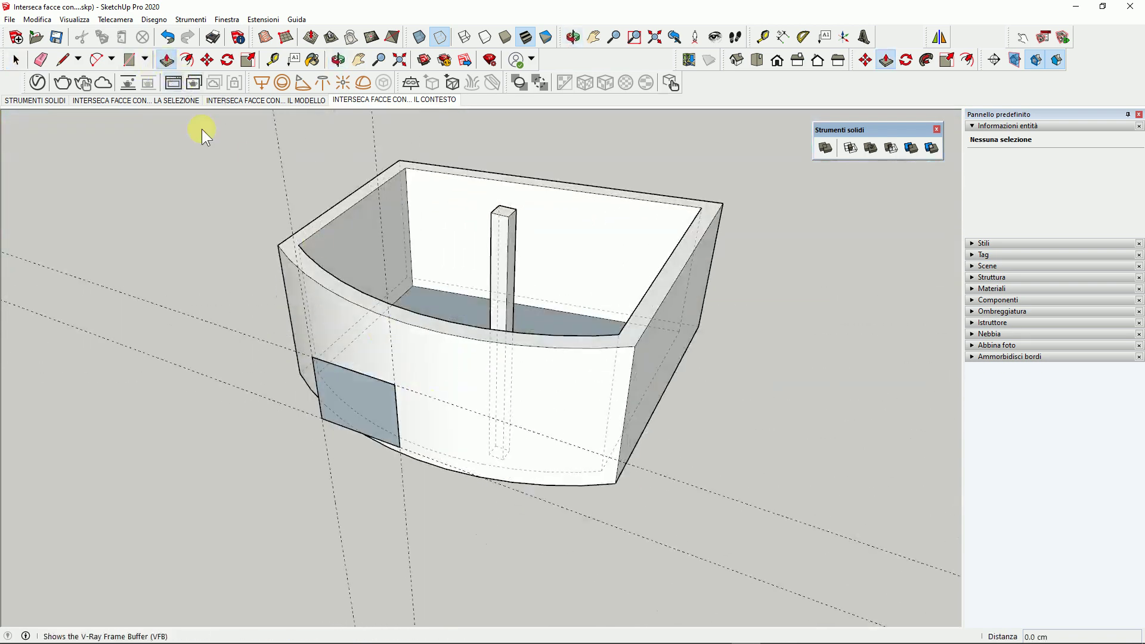
# - Push/Pull the rectangle back past the tub's back wall and inspect the resulting bar
pyautogui.click(166, 59)
pyautogui.moveTo(346, 384); pyautogui.dragTo(575, 161)
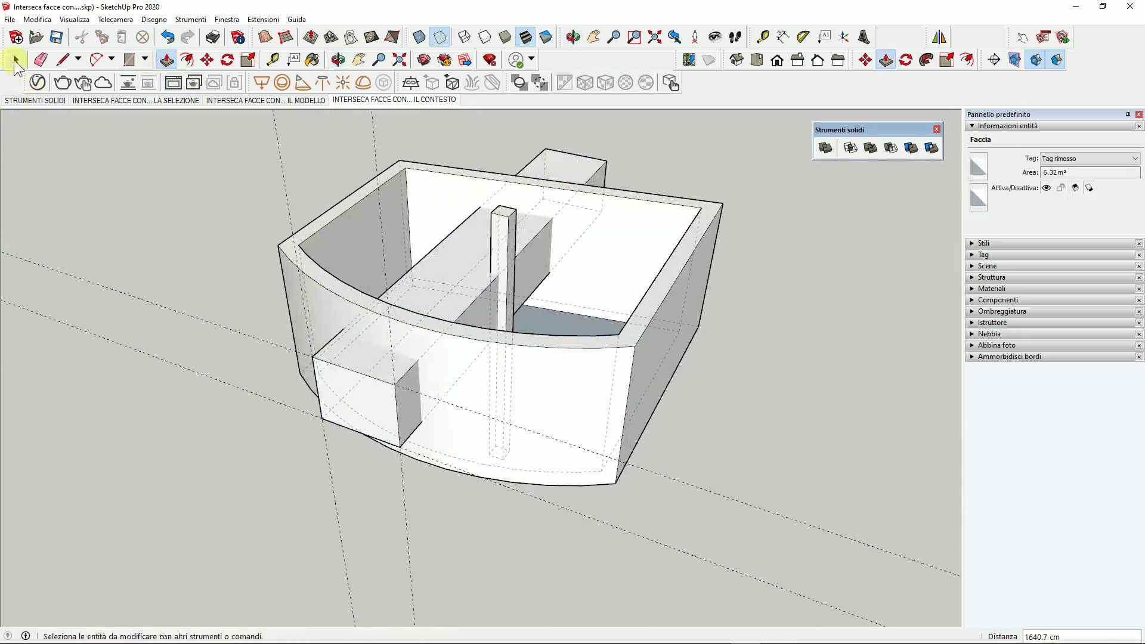
pyautogui.click(17, 59)
pyautogui.moveTo(540, 391)
pyautogui.mouseDown(button='middle')
pyautogui.moveTo(307, 358)
pyautogui.moveTo(364, 417)
pyautogui.moveTo(411, 436)
pyautogui.mouseUp(button='middle')
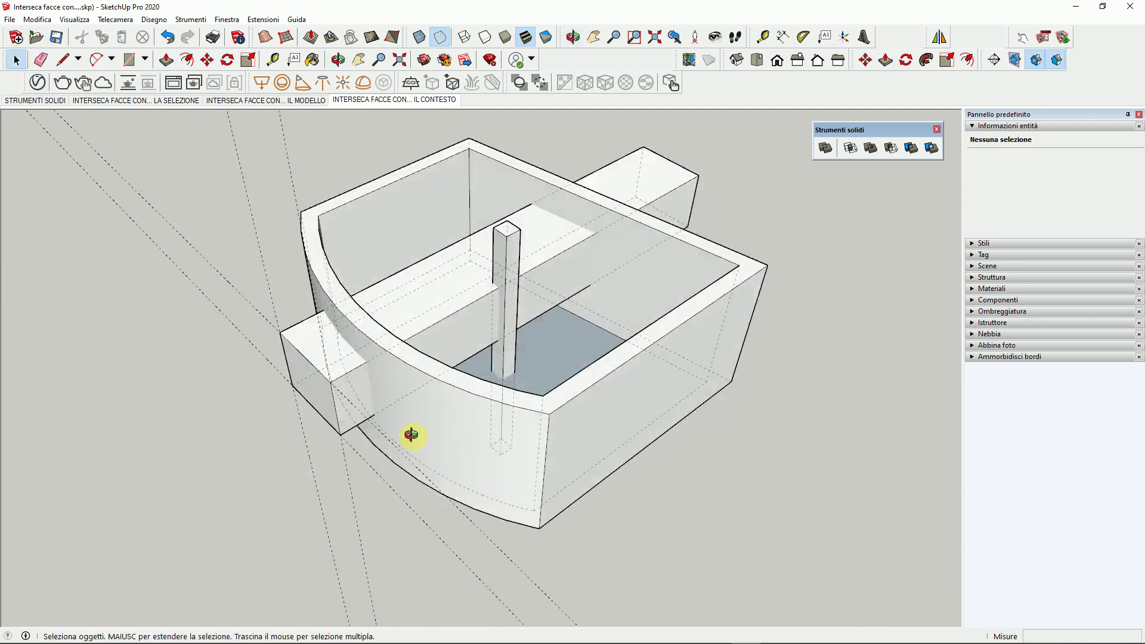
pyautogui.moveTo(302, 320)
pyautogui.mouseDown(button='middle')
pyautogui.moveTo(429, 422)
pyautogui.moveTo(429, 327)
pyautogui.moveTo(537, 427)
pyautogui.moveTo(495, 336)
pyautogui.mouseUp(button='middle')
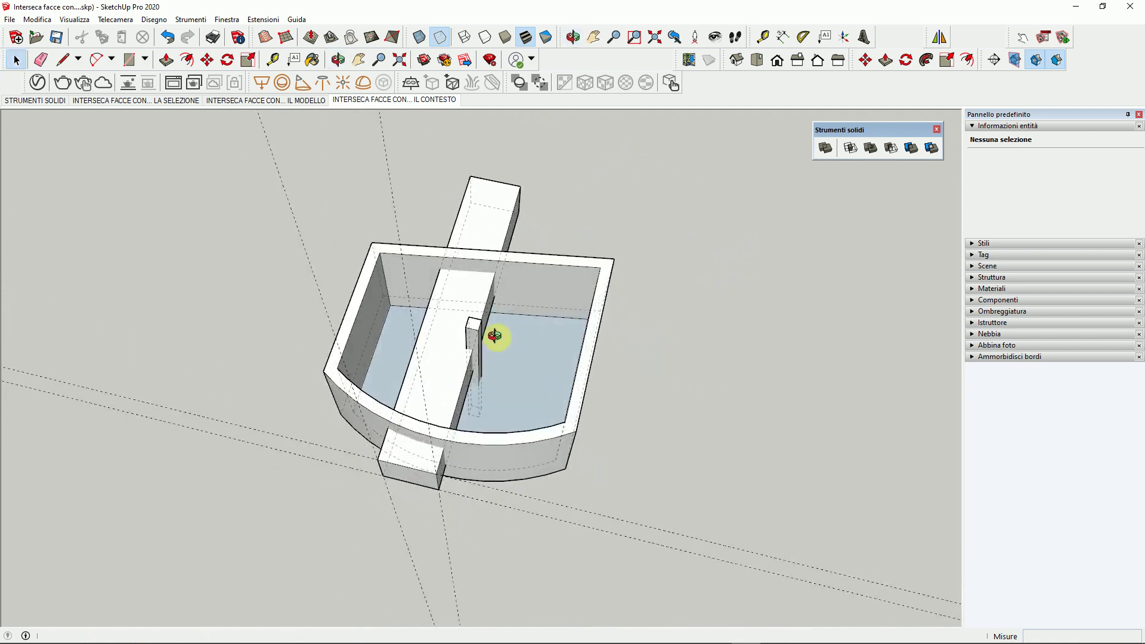
pyautogui.moveTo(524, 243)
pyautogui.mouseDown(button='middle')
pyautogui.moveTo(570, 360)
pyautogui.moveTo(593, 388)
pyautogui.moveTo(631, 251)
pyautogui.mouseUp(button='middle')
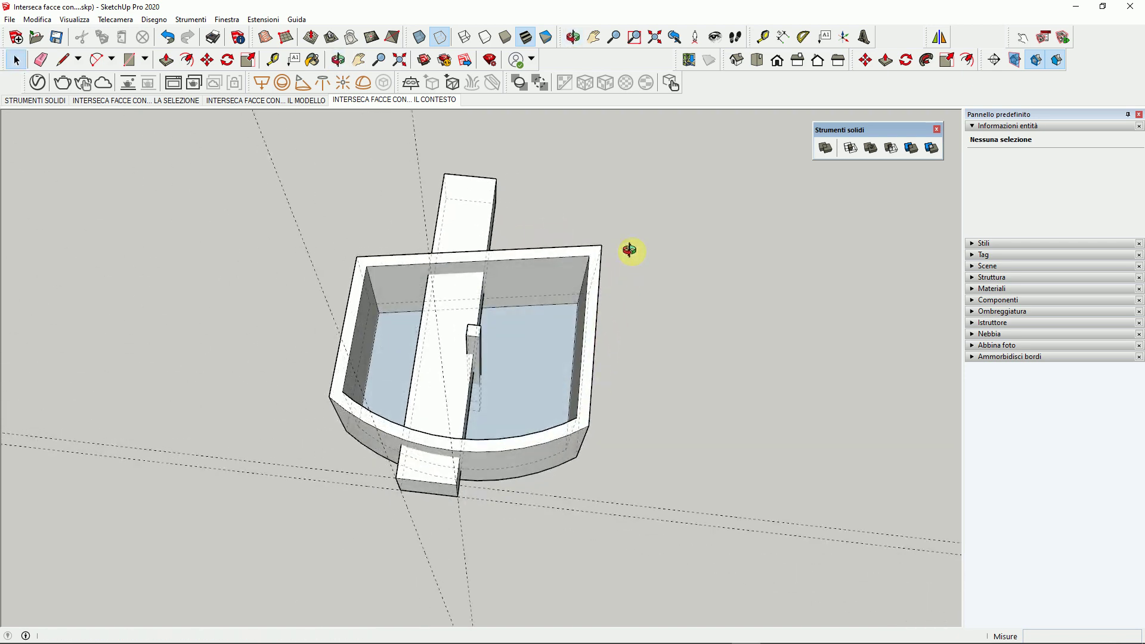
pyautogui.moveTo(542, 362); pyautogui.dragTo(331, 277, button='middle')
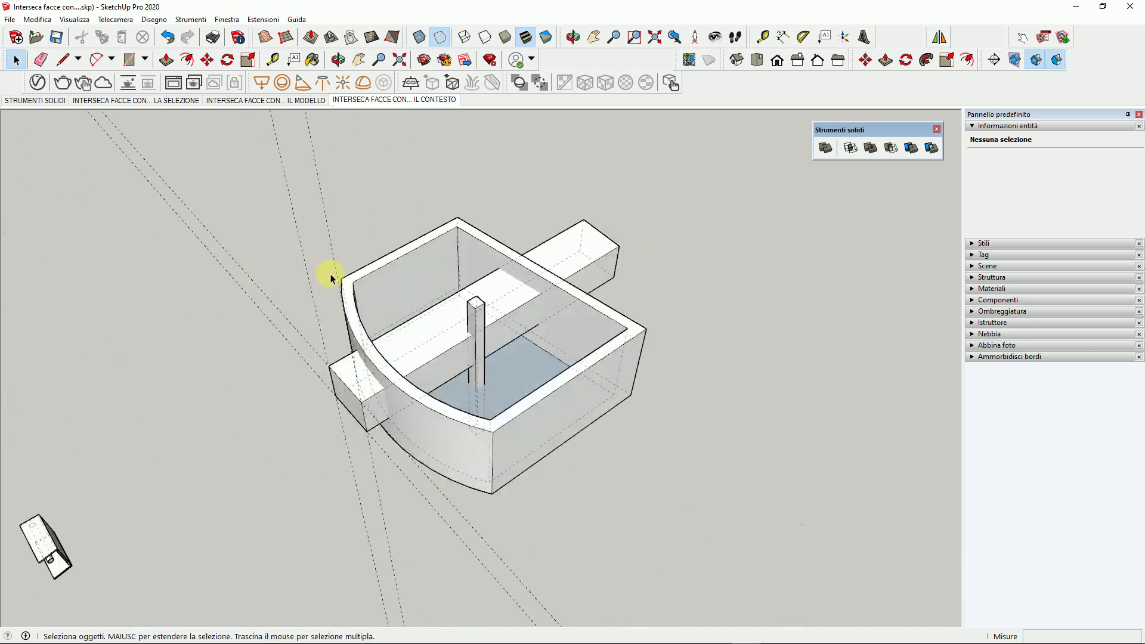
# - Undo and redo the last change, then open and close the tub group
pyautogui.moveTo(418, 358)
pyautogui.mouseDown(button='middle')
pyautogui.moveTo(545, 299)
pyautogui.moveTo(548, 309)
pyautogui.mouseUp(button='middle')
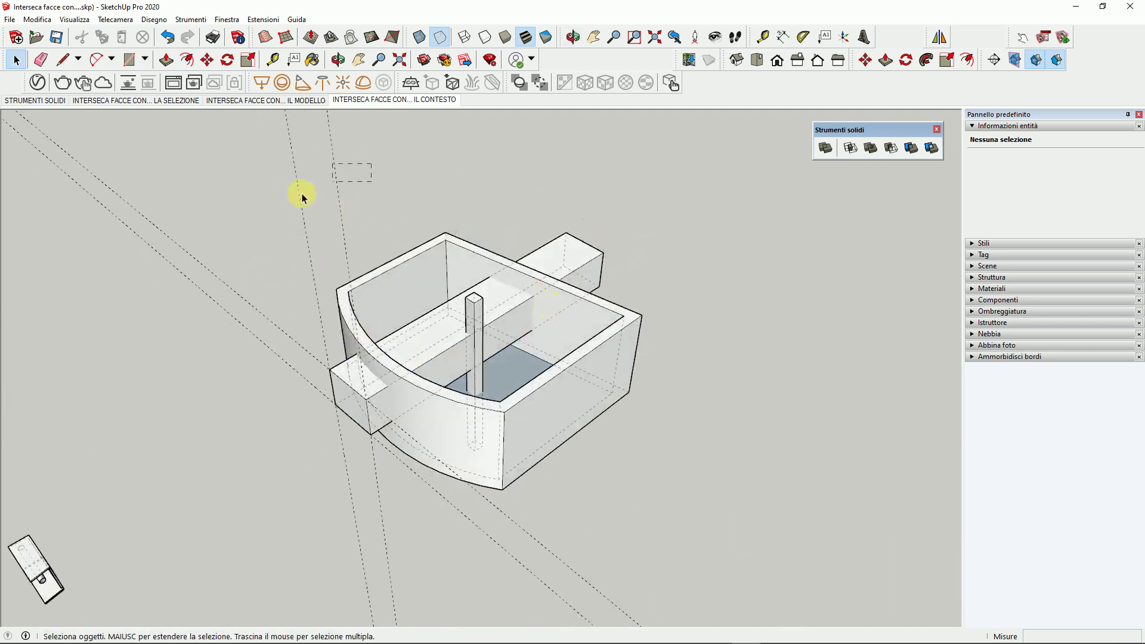
pyautogui.hotkey('ctrl', 'z')
pyautogui.hotkey('ctrl', 'y')
pyautogui.doubleClick(394, 300)
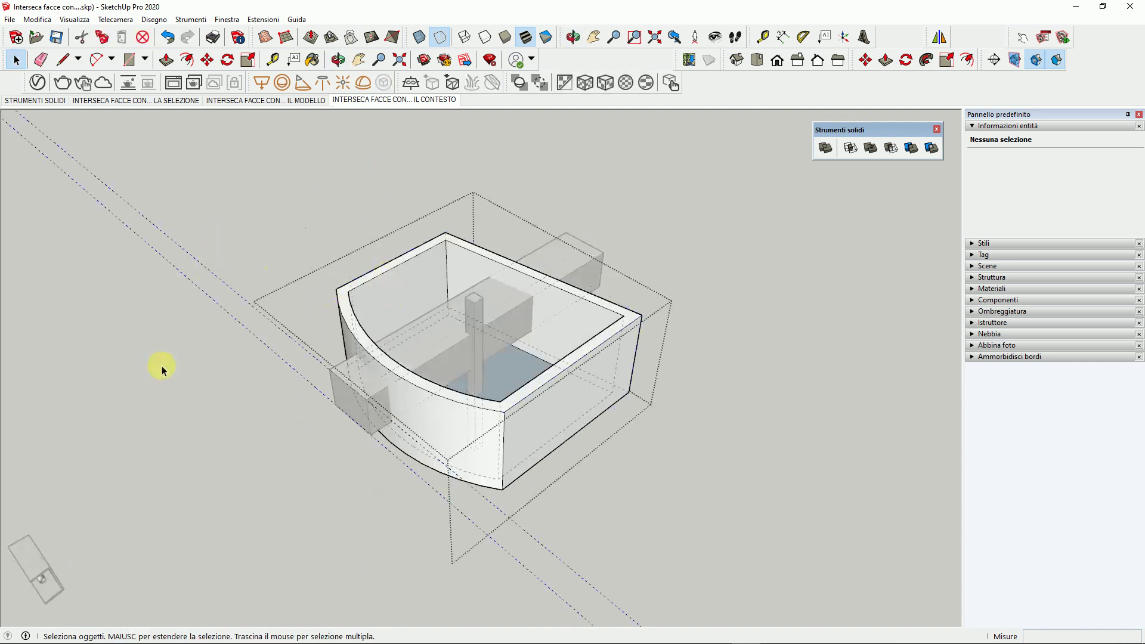
pyautogui.click(191, 345)
# - Select all 18 entities of the bar passing through the tub and bring up the Modifica menu
pyautogui.scroll(2, 365, 397)
pyautogui.scroll(3, 457, 425)
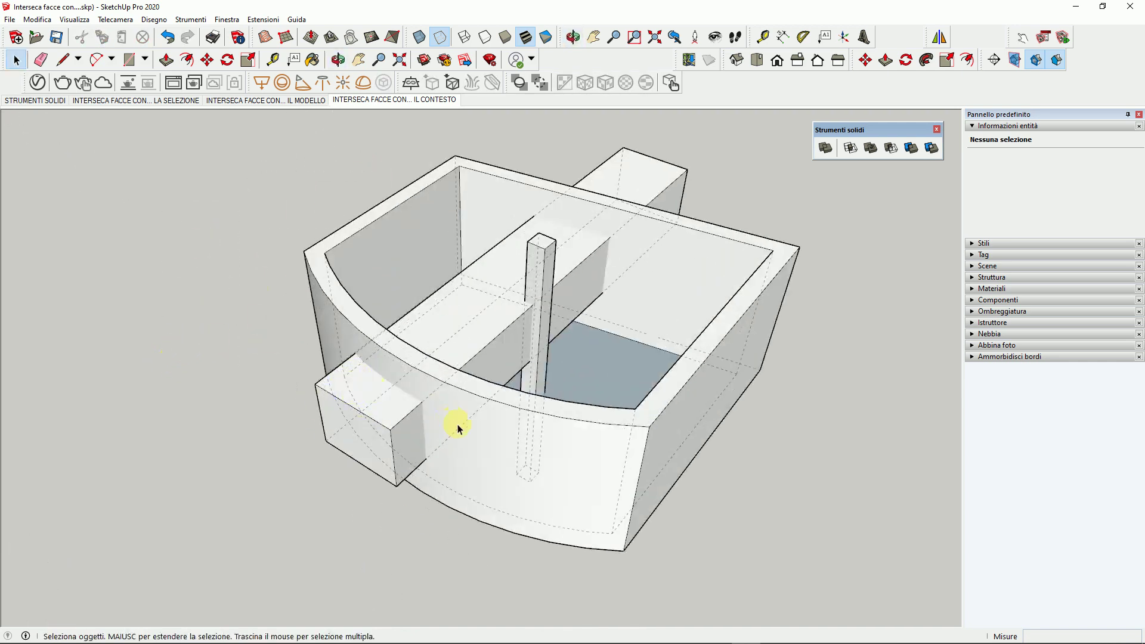
pyautogui.click(457, 424)
pyautogui.moveTo(614, 418)
pyautogui.mouseDown(button='middle')
pyautogui.moveTo(532, 396)
pyautogui.moveTo(401, 409)
pyautogui.mouseUp(button='middle')
pyautogui.click(384, 391)
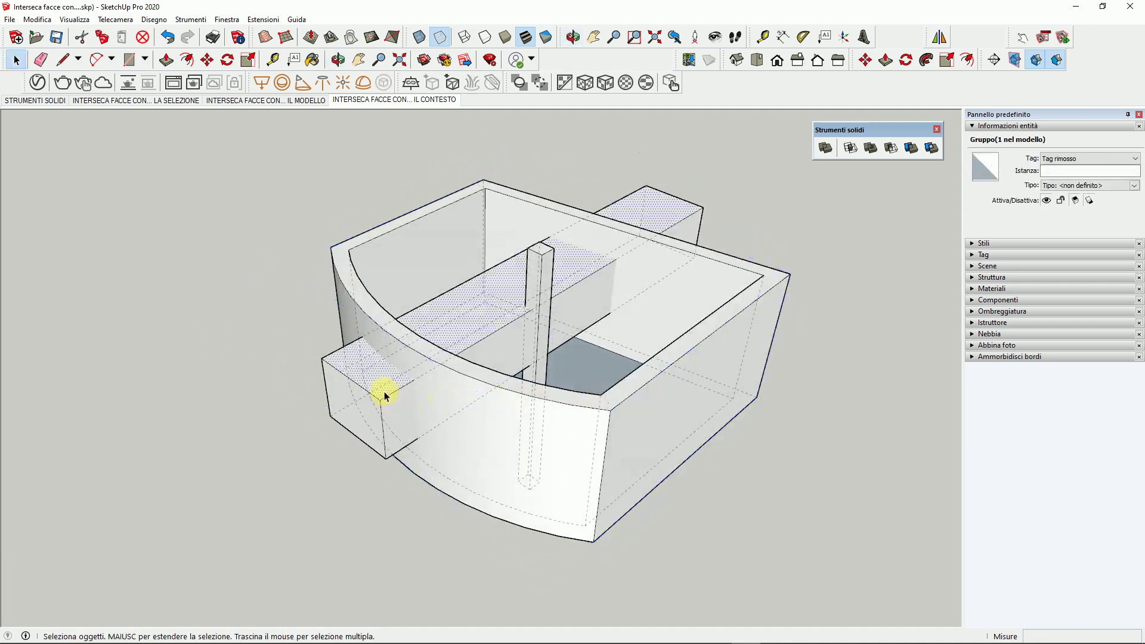
pyautogui.tripleClick(385, 391)
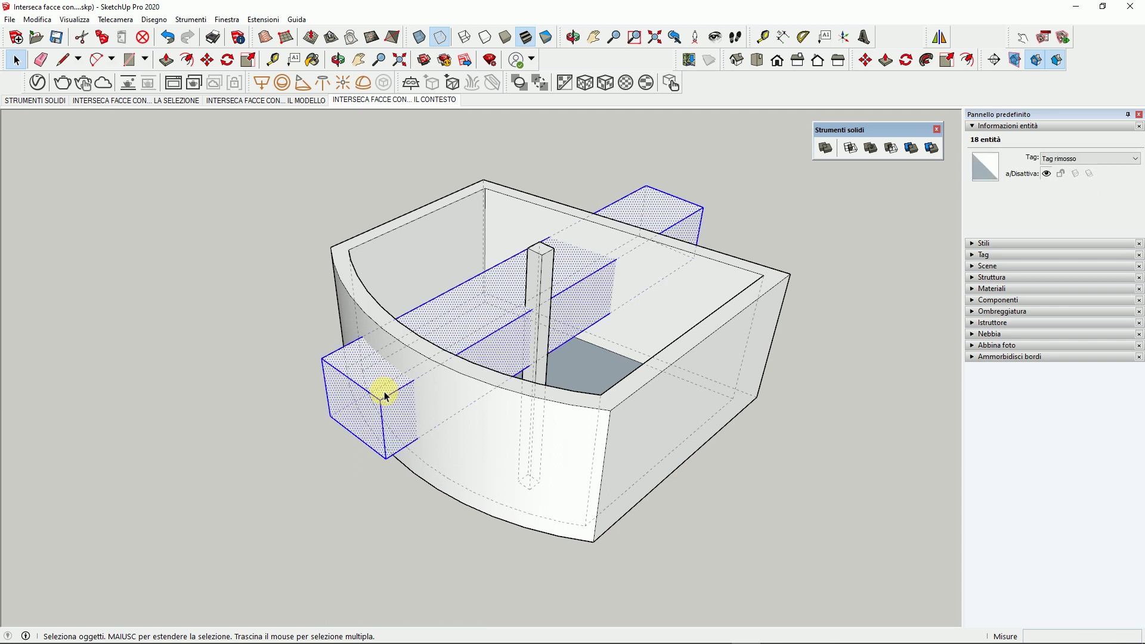
pyautogui.click(37, 19)
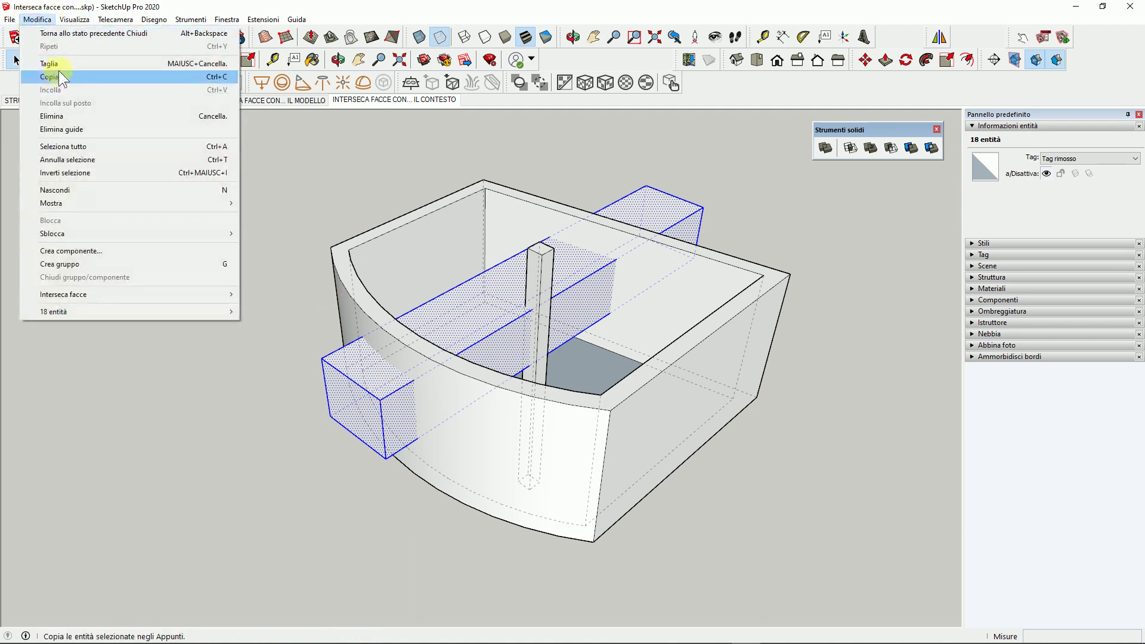
# - Cut the bar with Taglia and paste it back with Incolla sul posto
pyautogui.click(60, 63)
pyautogui.click(37, 20)
pyautogui.click(78, 103)
pyautogui.moveTo(435, 396)
pyautogui.mouseDown(button='middle')
pyautogui.moveTo(532, 384)
pyautogui.moveTo(474, 401)
pyautogui.mouseUp(button='middle')
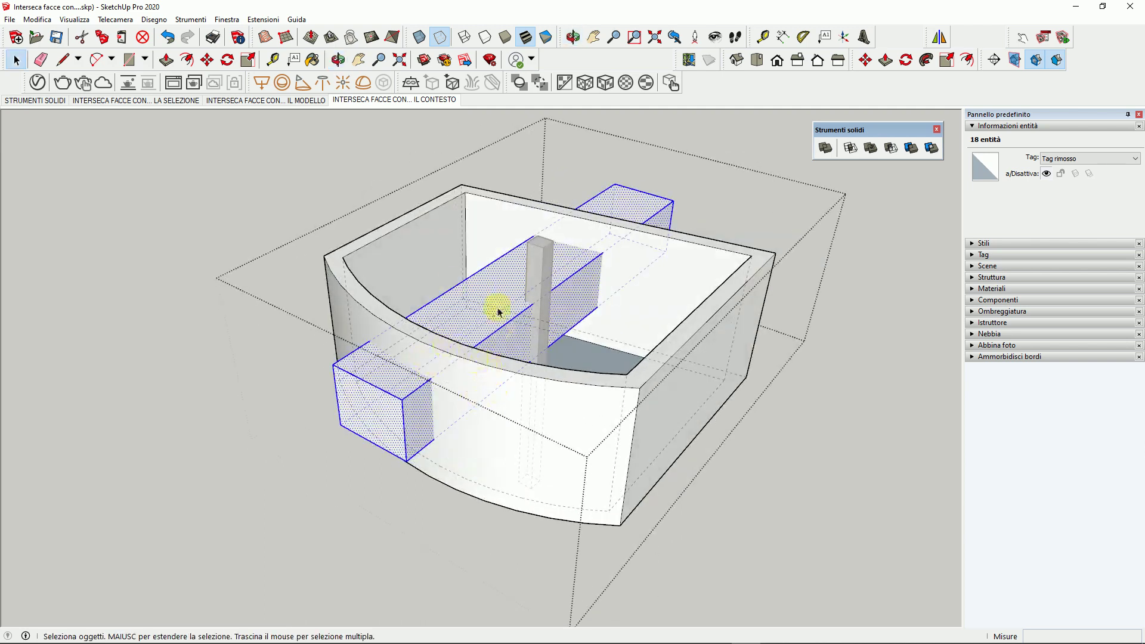
pyautogui.scroll(1, 498, 311)
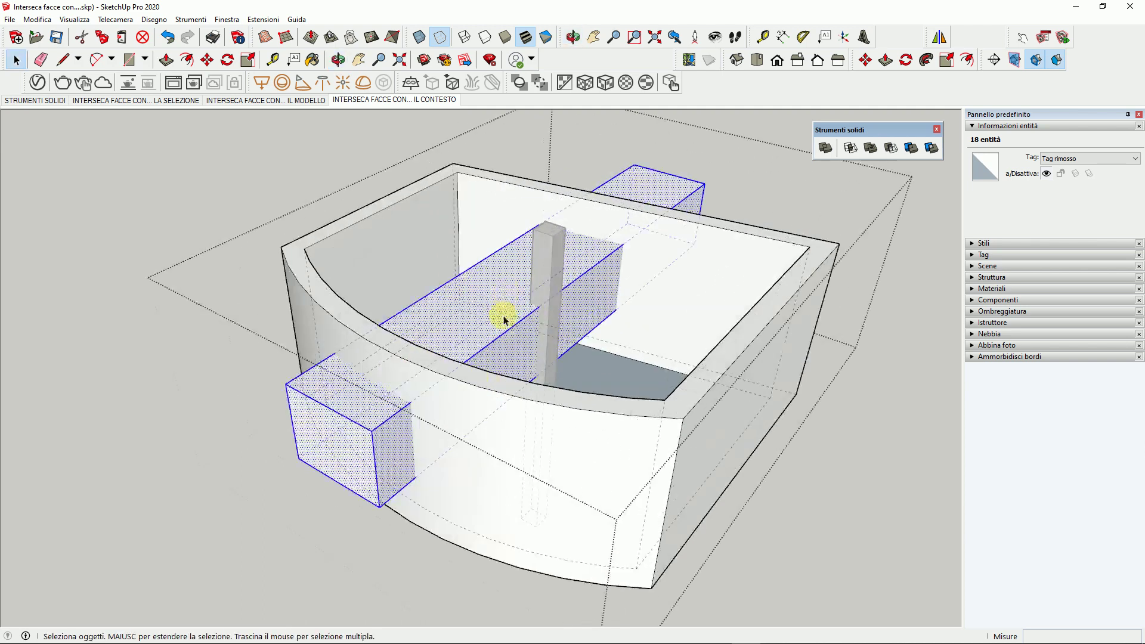
# - Apply Interseca facce > Con il modello to the bar and inspect the cut lines on the tub
pyautogui.rightClick(359, 419)
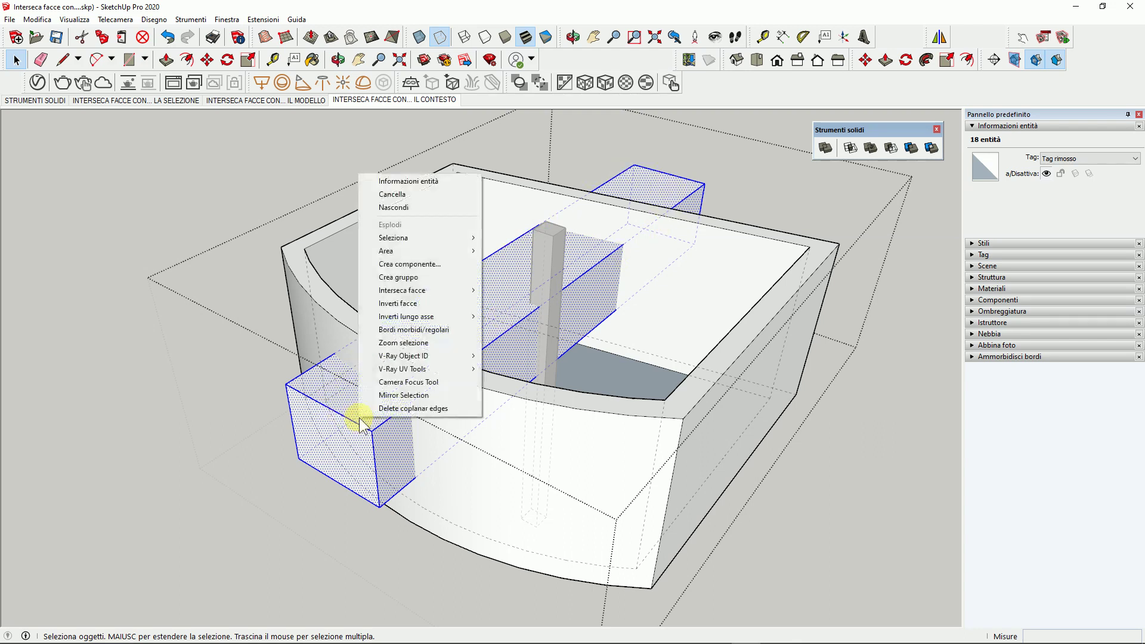
pyautogui.moveTo(403, 290)
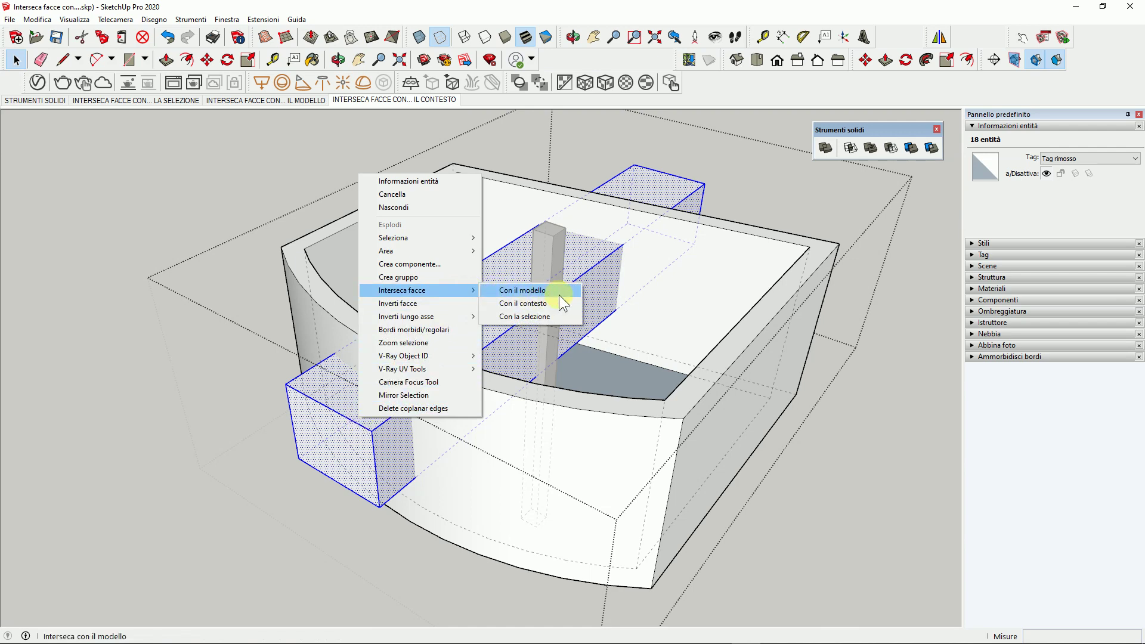
pyautogui.click(545, 307)
pyautogui.scroll(5, 549, 311)
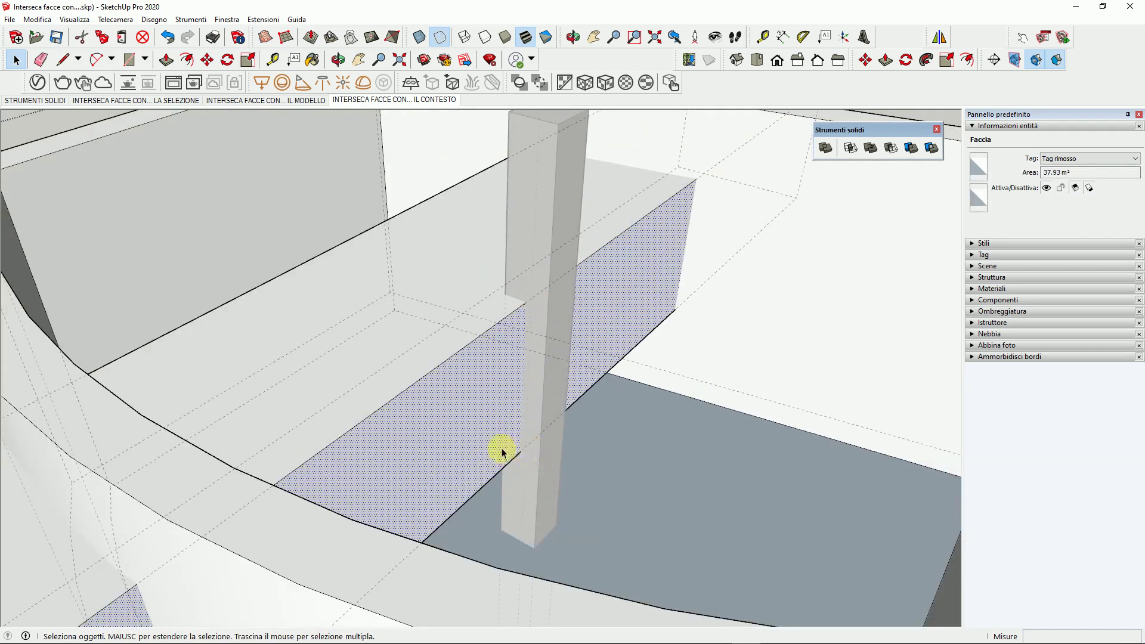
pyautogui.scroll(-2, 542, 389)
pyautogui.scroll(-4, 504, 371)
pyautogui.moveTo(504, 371)
pyautogui.mouseDown(button='middle')
pyautogui.moveTo(675, 416)
pyautogui.moveTo(576, 409)
pyautogui.moveTo(489, 425)
pyautogui.mouseUp(button='middle')
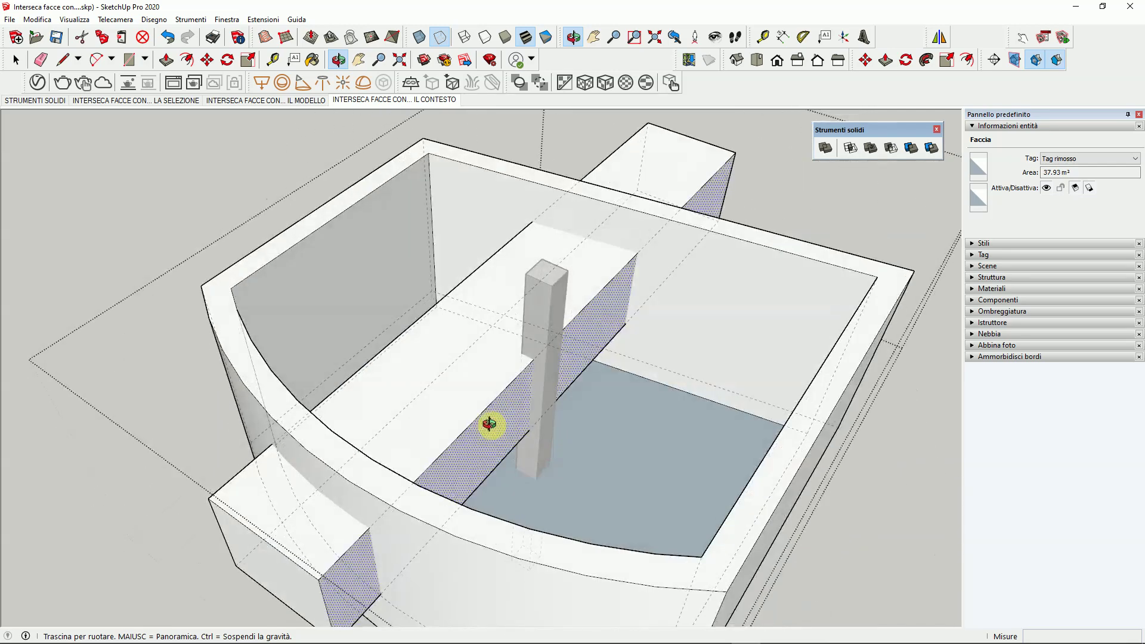
pyautogui.moveTo(485, 427)
pyautogui.mouseDown(button='middle')
pyautogui.moveTo(438, 388)
pyautogui.moveTo(460, 353)
pyautogui.moveTo(442, 340)
pyautogui.moveTo(521, 360)
pyautogui.mouseUp(button='middle')
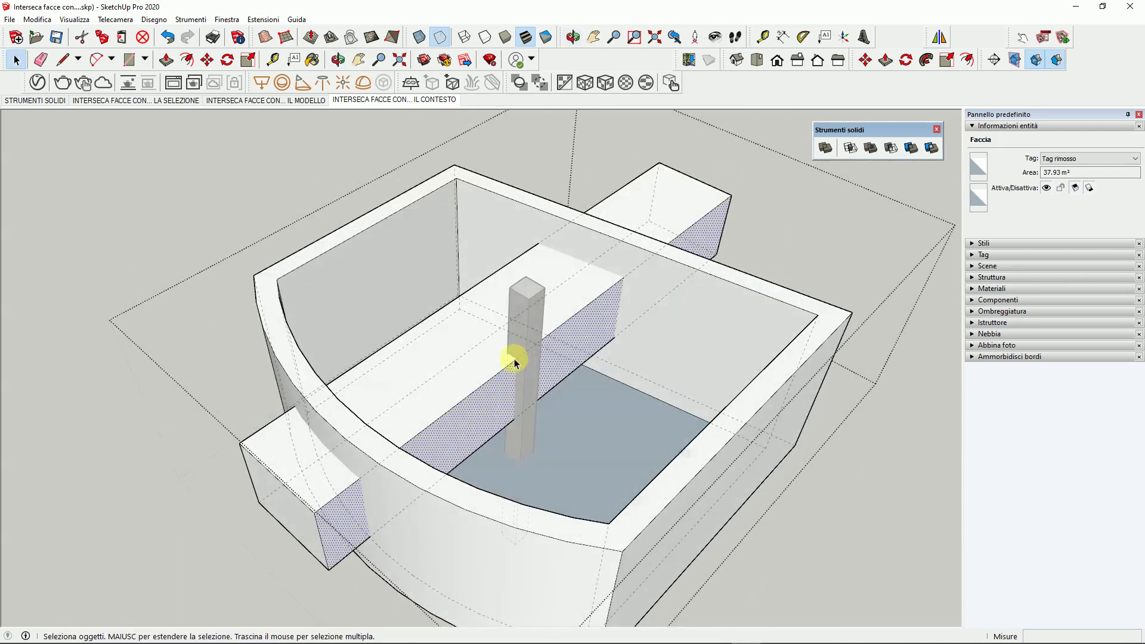
pyautogui.scroll(-2, 582, 317)
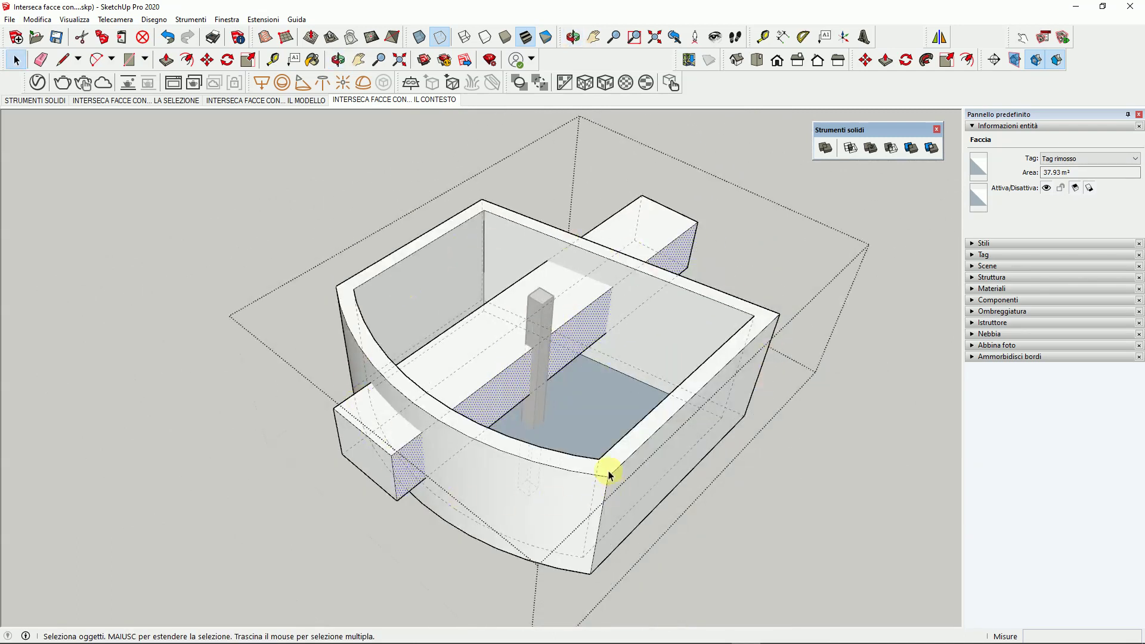
pyautogui.moveTo(609, 475); pyautogui.dragTo(614, 473, button='middle')
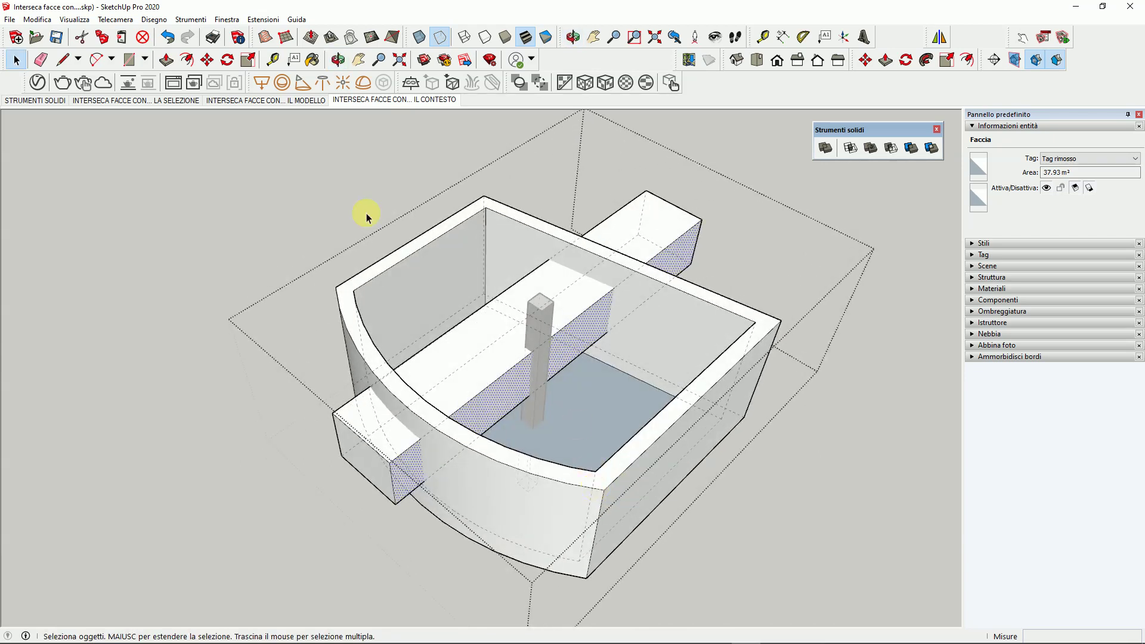
pyautogui.click(74, 19)
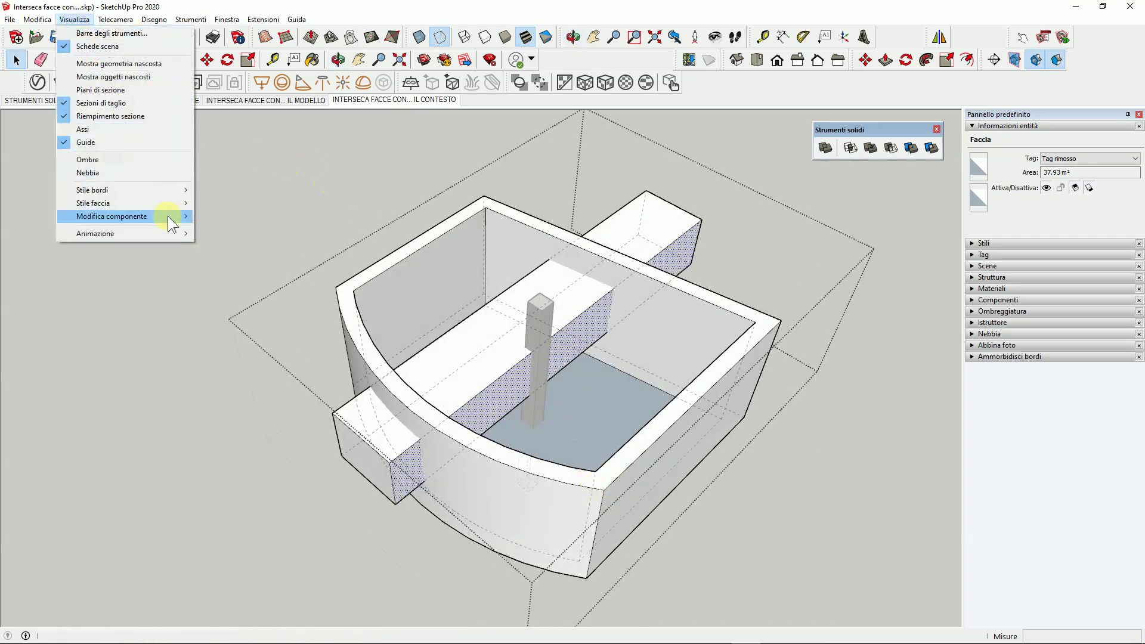
# - Hide the rest of the model, select the whole bar, and apply Interseca facce > Con il contesto
pyautogui.click(261, 216)
pyautogui.moveTo(412, 434)
pyautogui.mouseDown(button='middle')
pyautogui.moveTo(599, 403)
pyautogui.moveTo(365, 364)
pyautogui.moveTo(438, 401)
pyautogui.mouseUp(button='middle')
pyautogui.scroll(5, 436, 409)
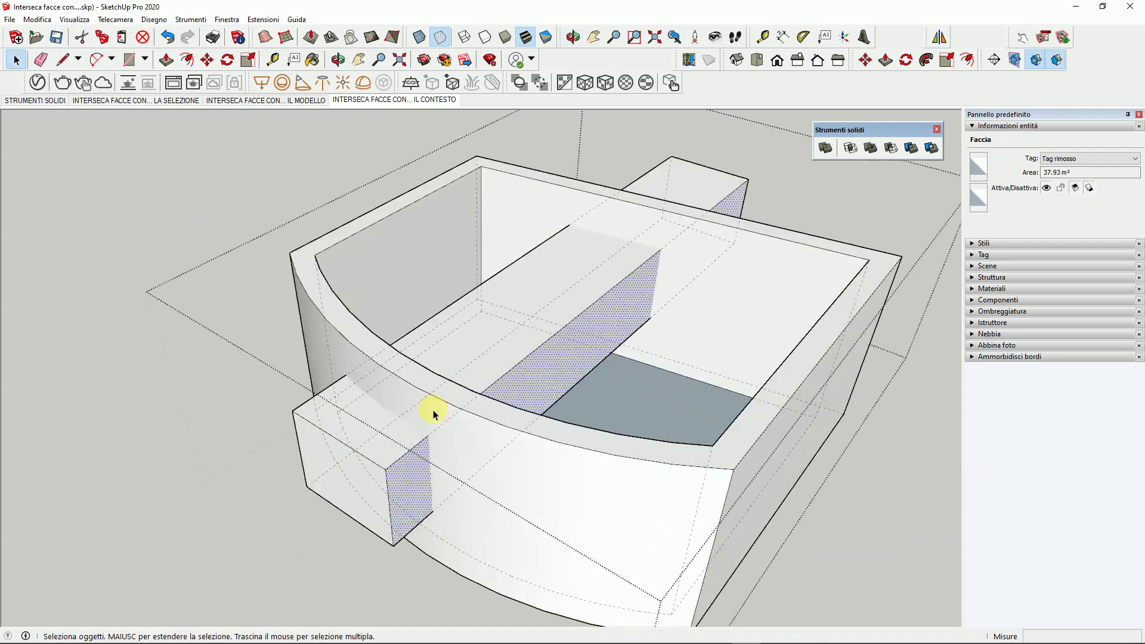
pyautogui.tripleClick(472, 359)
pyautogui.rightClick(473, 357)
pyautogui.moveTo(516, 472)
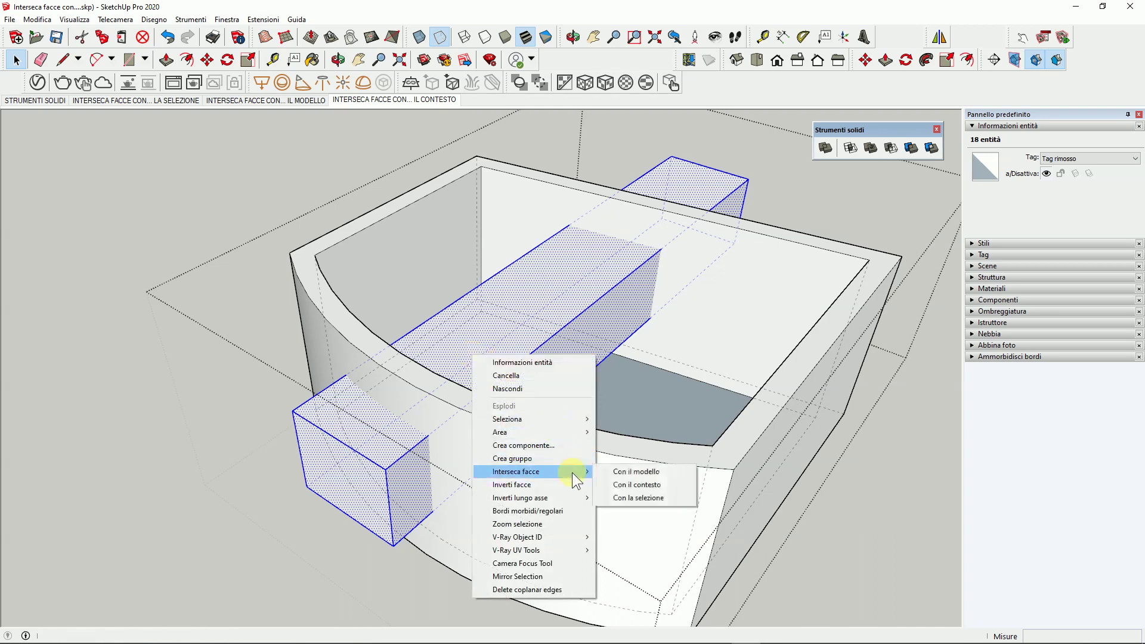
pyautogui.click(641, 486)
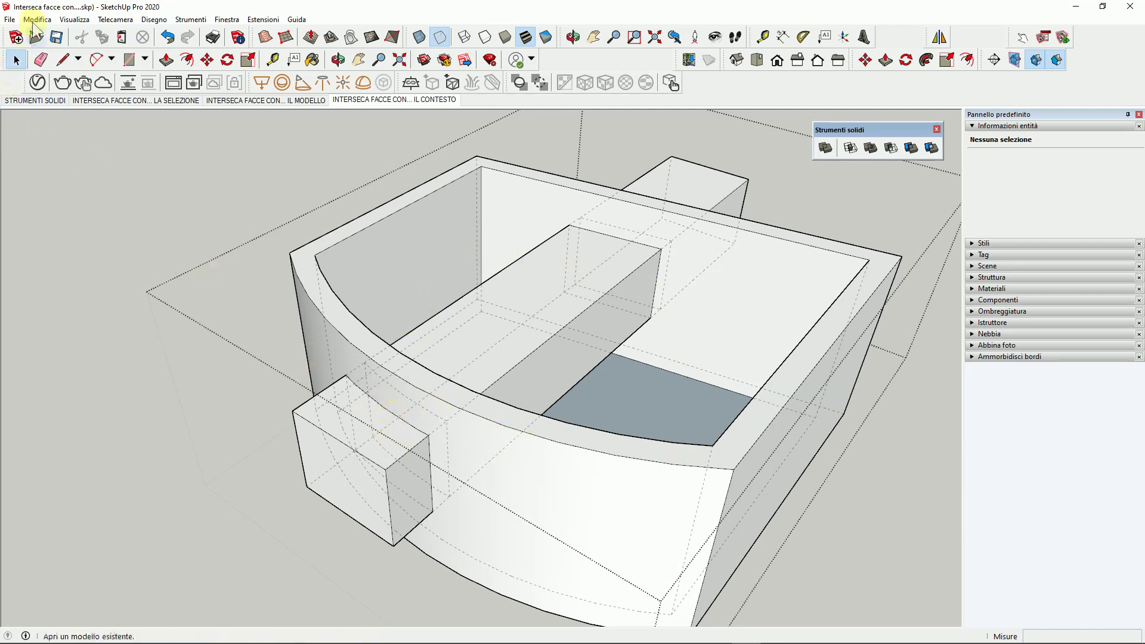
# - Adjust the component-editing display option and undo the last intersection
pyautogui.click(74, 19)
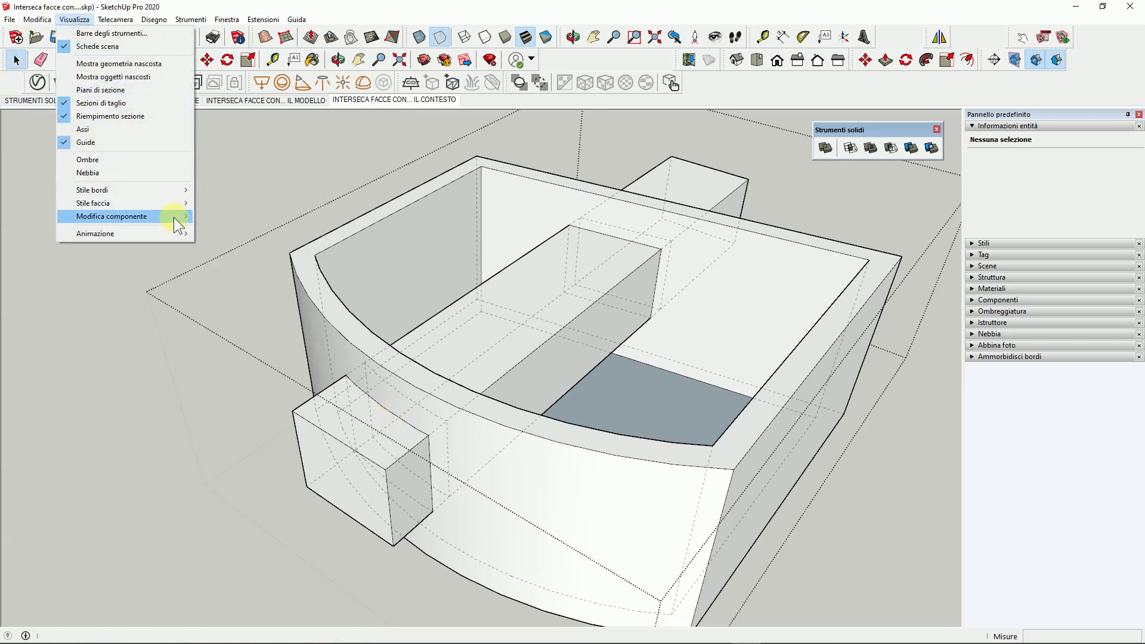
pyautogui.moveTo(112, 217)
pyautogui.click(239, 218)
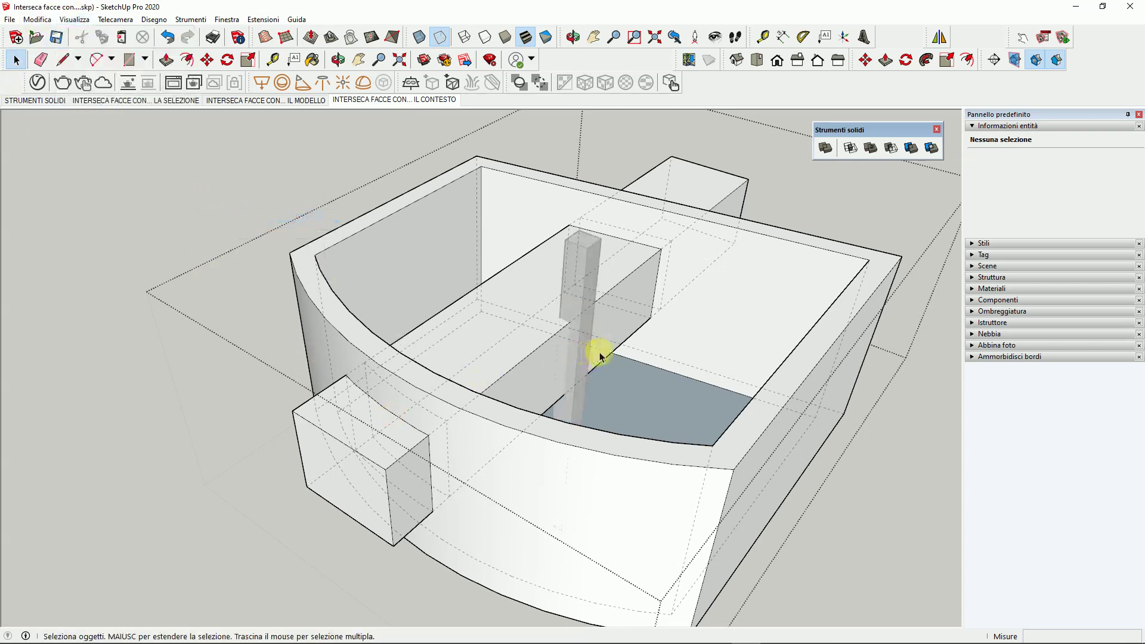
pyautogui.moveTo(579, 358); pyautogui.dragTo(599, 362, button='middle')
pyautogui.hotkey('ctrl', 'z')
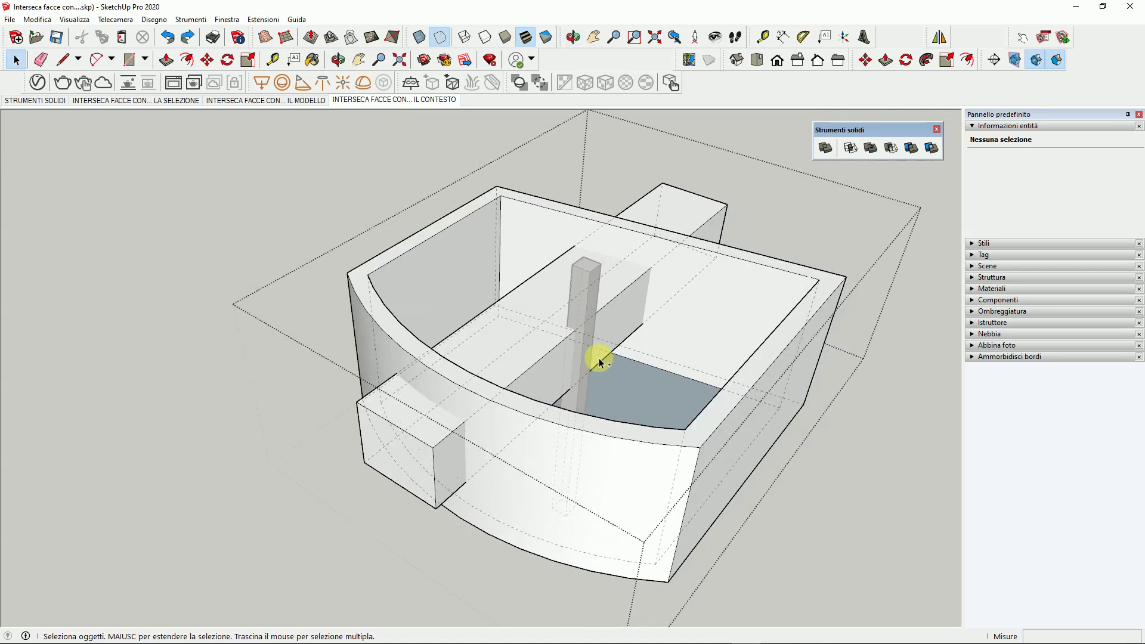
pyautogui.moveTo(605, 337); pyautogui.dragTo(545, 340, button='middle')
# - Select the cross slab and both side boxes and apply Interseca facce > Con il modello
pyautogui.tripleClick(516, 335)
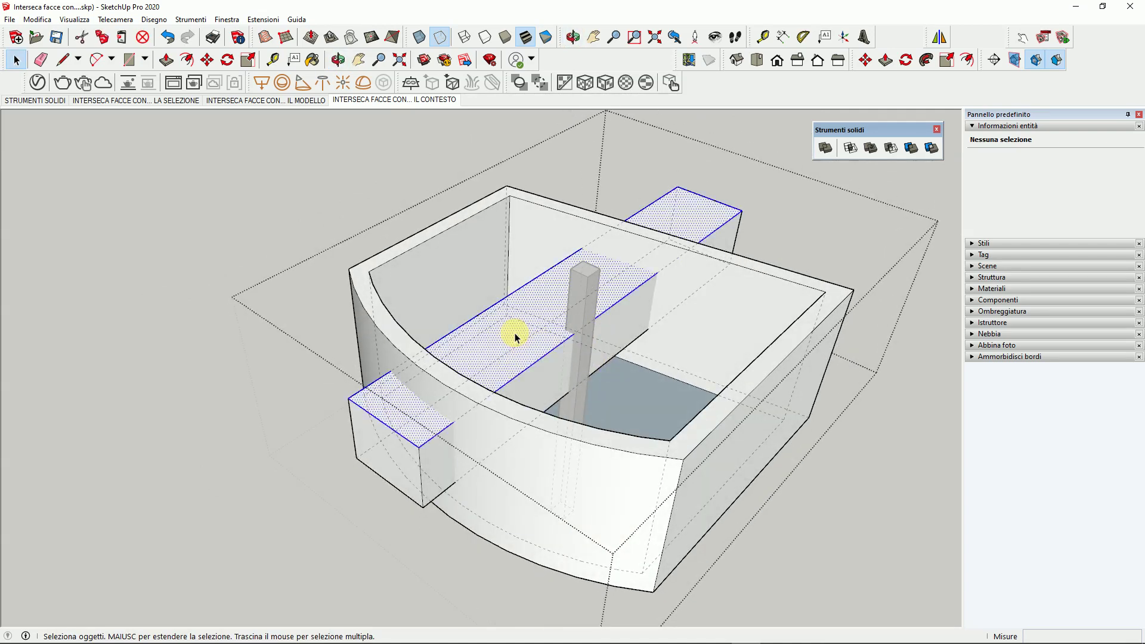
pyautogui.rightClick(515, 335)
pyautogui.moveTo(572, 450)
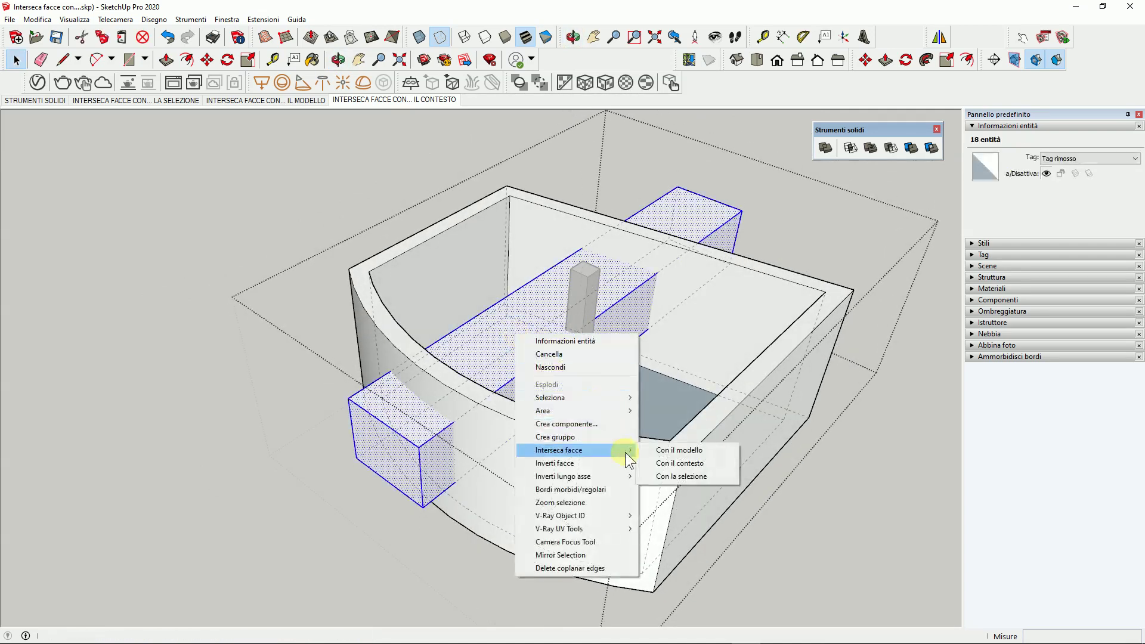
pyautogui.click(681, 451)
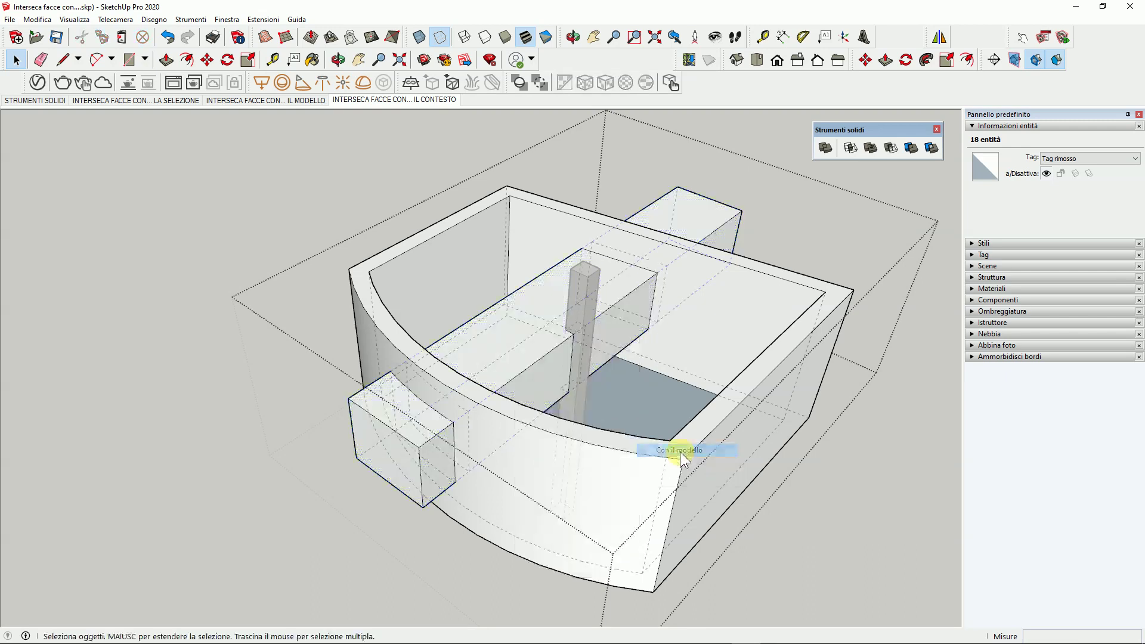
pyautogui.scroll(3, 581, 346)
pyautogui.scroll(2, 578, 341)
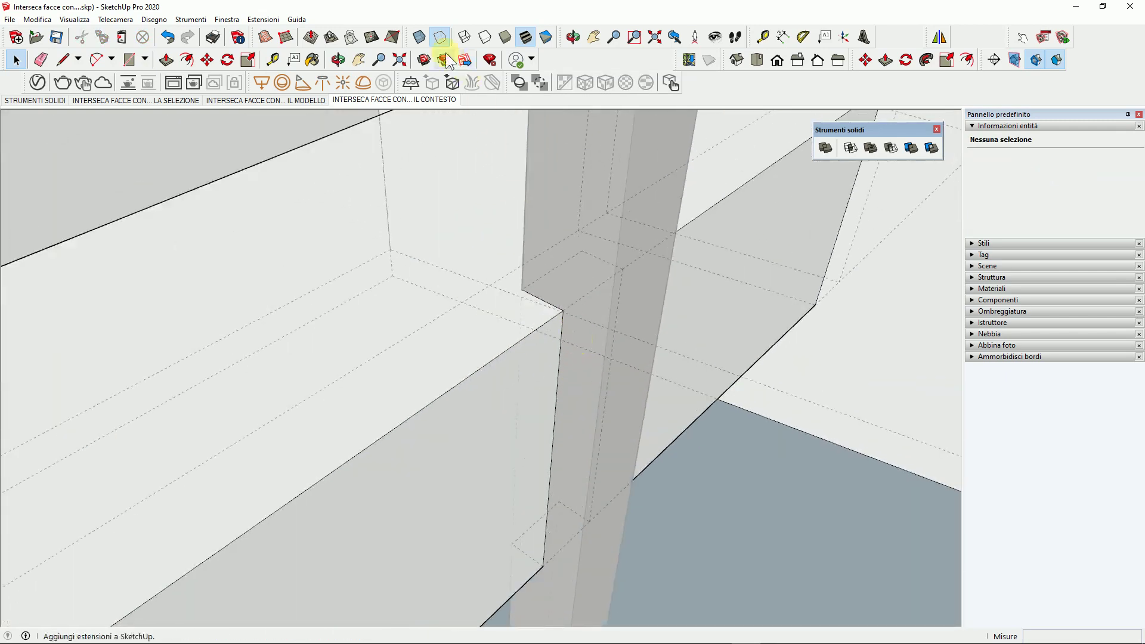
pyautogui.scroll(-1, 555, 306)
pyautogui.scroll(-4, 555, 305)
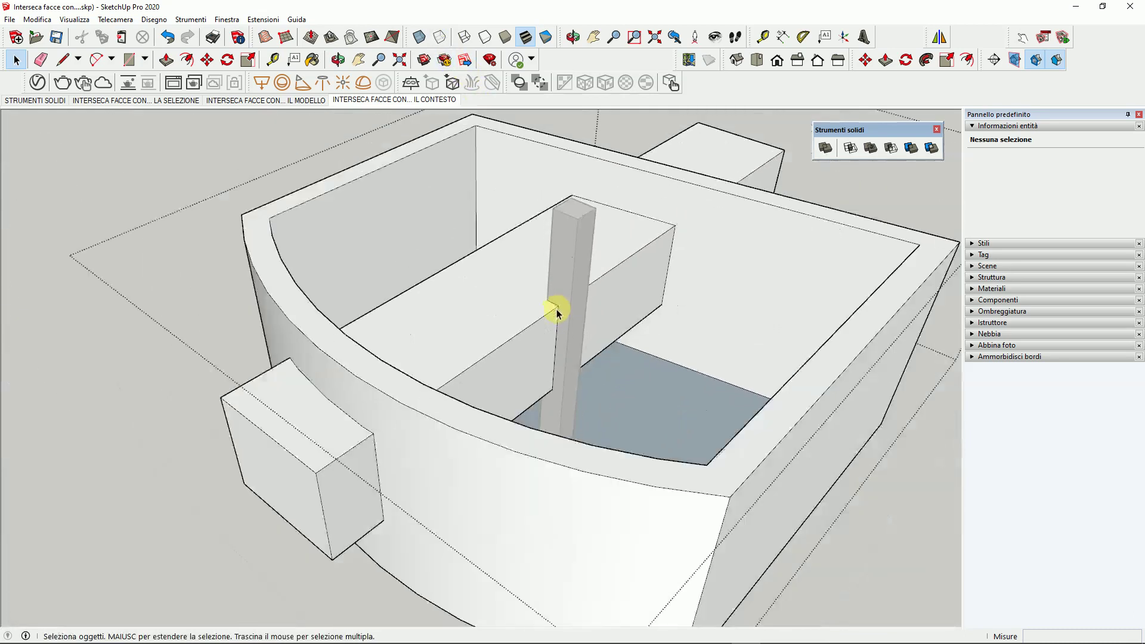
pyautogui.scroll(-2, 556, 309)
# - Intersect the cross slab and side boxes with their context once more
pyautogui.tripleClick(501, 310)
pyautogui.rightClick(501, 311)
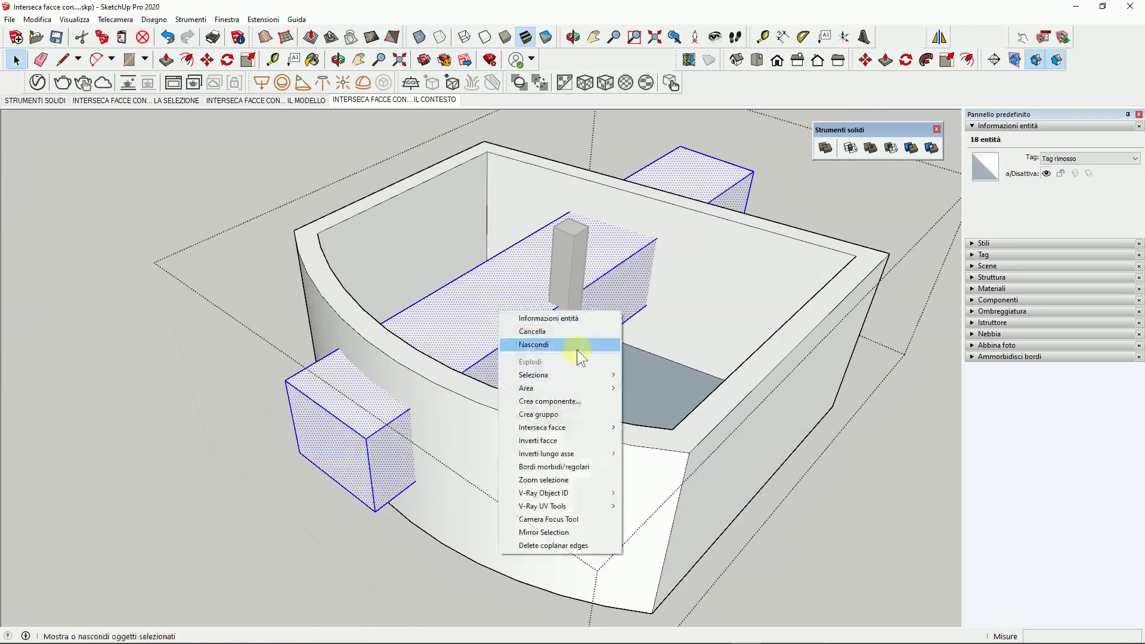
pyautogui.moveTo(542, 428)
pyautogui.click(677, 444)
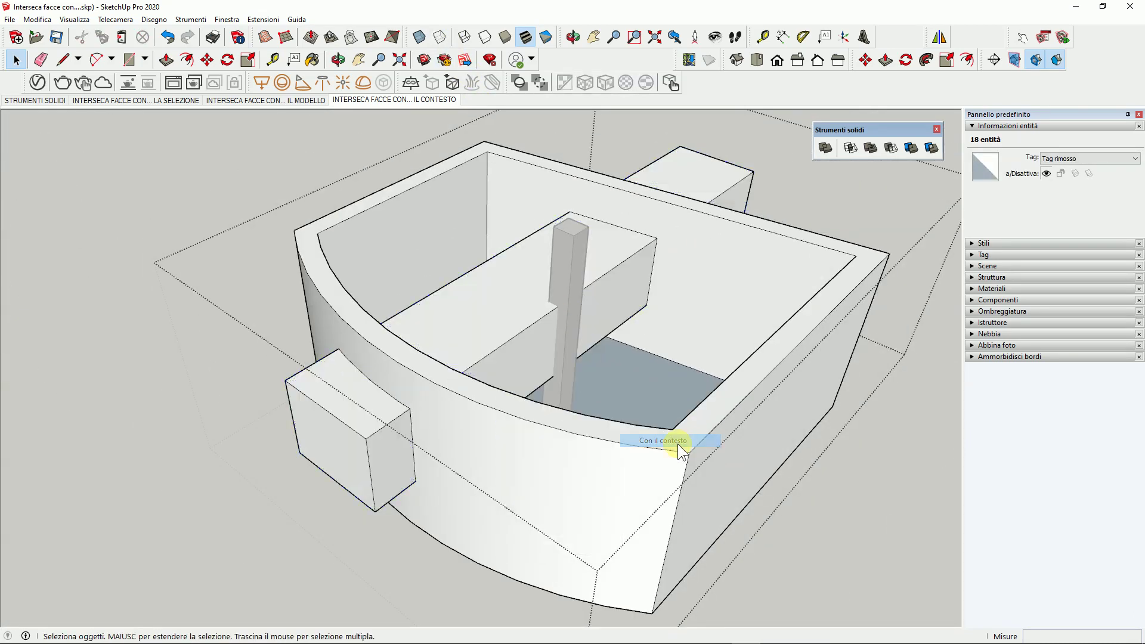
pyautogui.moveTo(398, 407); pyautogui.dragTo(457, 392, button='middle')
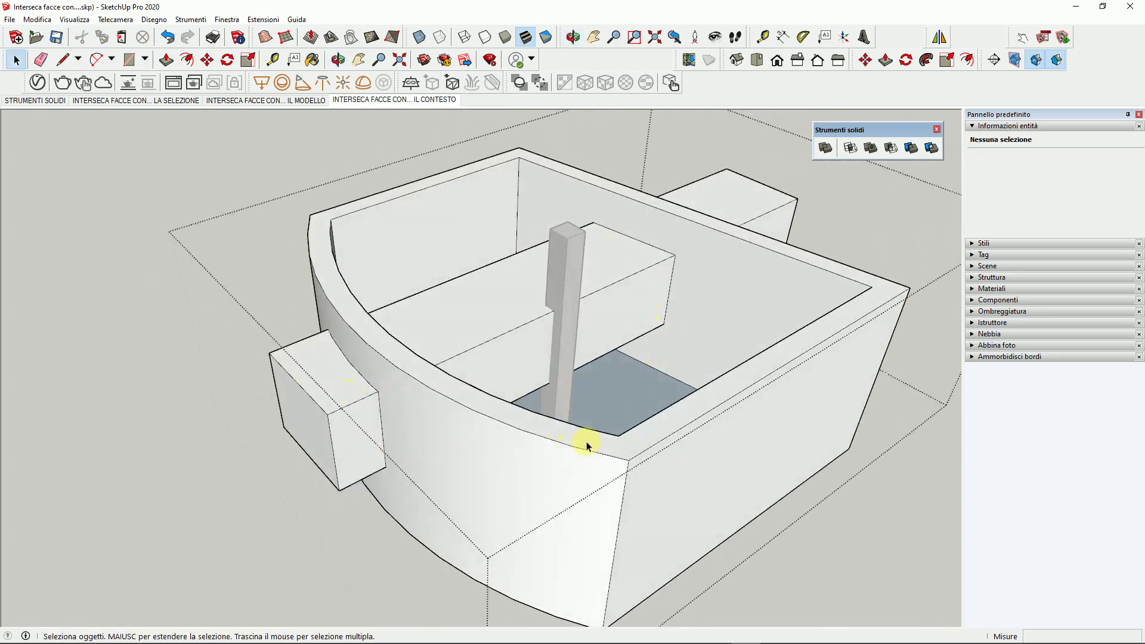
pyautogui.moveTo(439, 416)
pyautogui.mouseDown(button='middle')
pyautogui.moveTo(404, 397)
pyautogui.moveTo(299, 255)
pyautogui.mouseUp(button='middle')
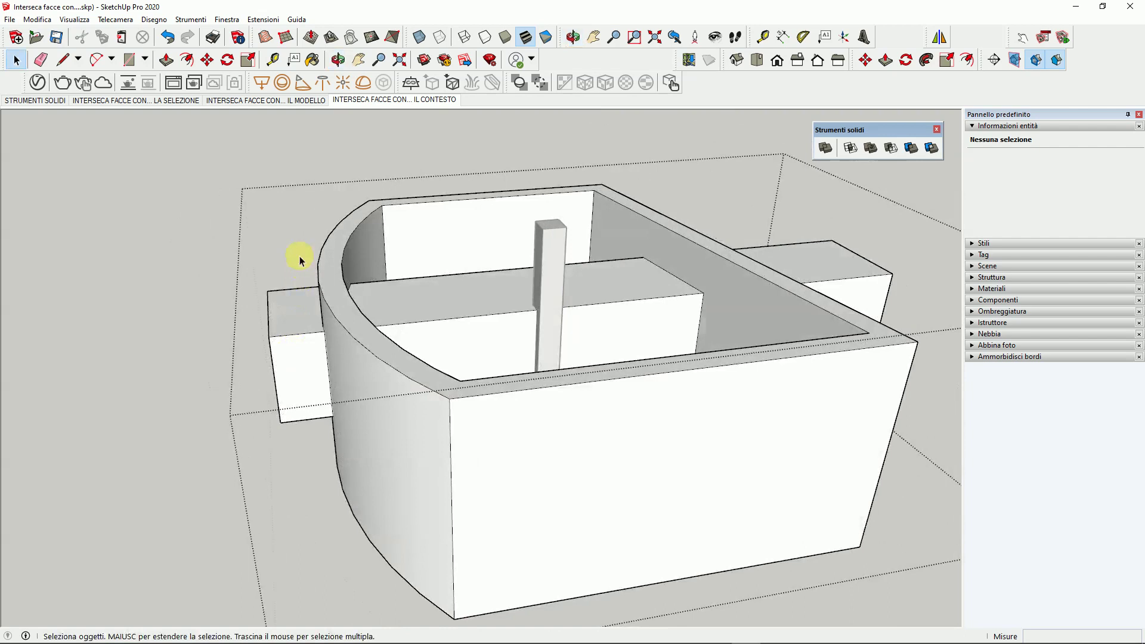
# - Delete the protruding box and the rectangles on the curved and right outer walls
pyautogui.moveTo(299, 256); pyautogui.dragTo(185, 504)
pyautogui.moveTo(327, 386)
pyautogui.mouseDown(button='middle')
pyautogui.moveTo(511, 371)
pyautogui.moveTo(577, 309)
pyautogui.mouseUp(button='middle')
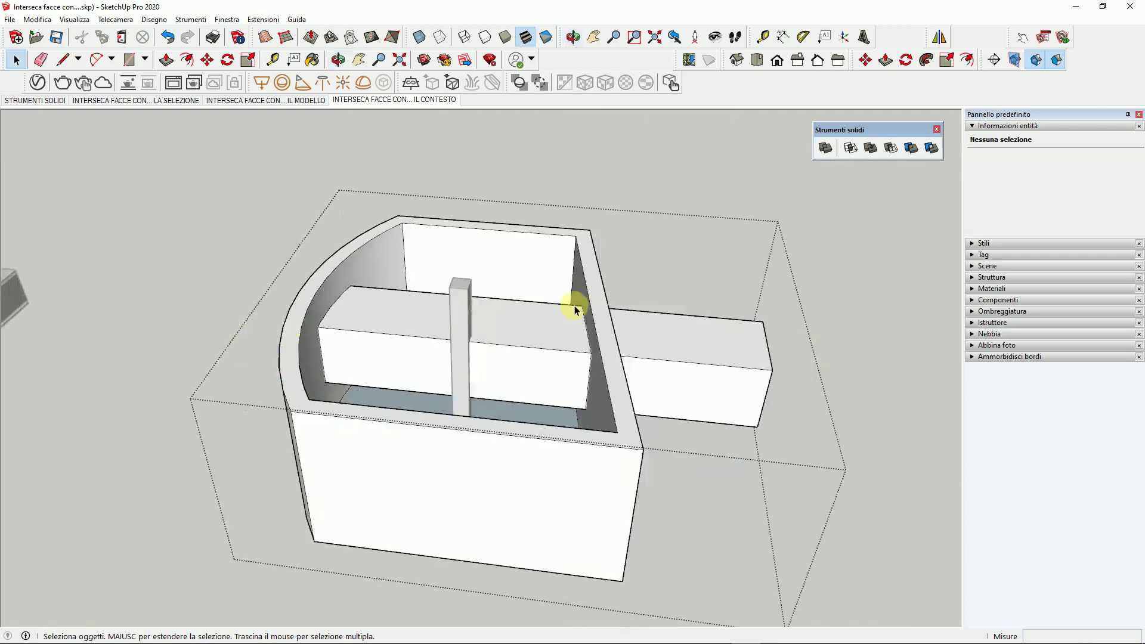
pyautogui.click(708, 431)
pyautogui.press('Delete')
pyautogui.moveTo(314, 286)
pyautogui.mouseDown(button='middle')
pyautogui.moveTo(583, 351)
pyautogui.moveTo(651, 346)
pyautogui.moveTo(620, 352)
pyautogui.mouseUp(button='middle')
pyautogui.click(403, 454)
pyautogui.press('Delete')
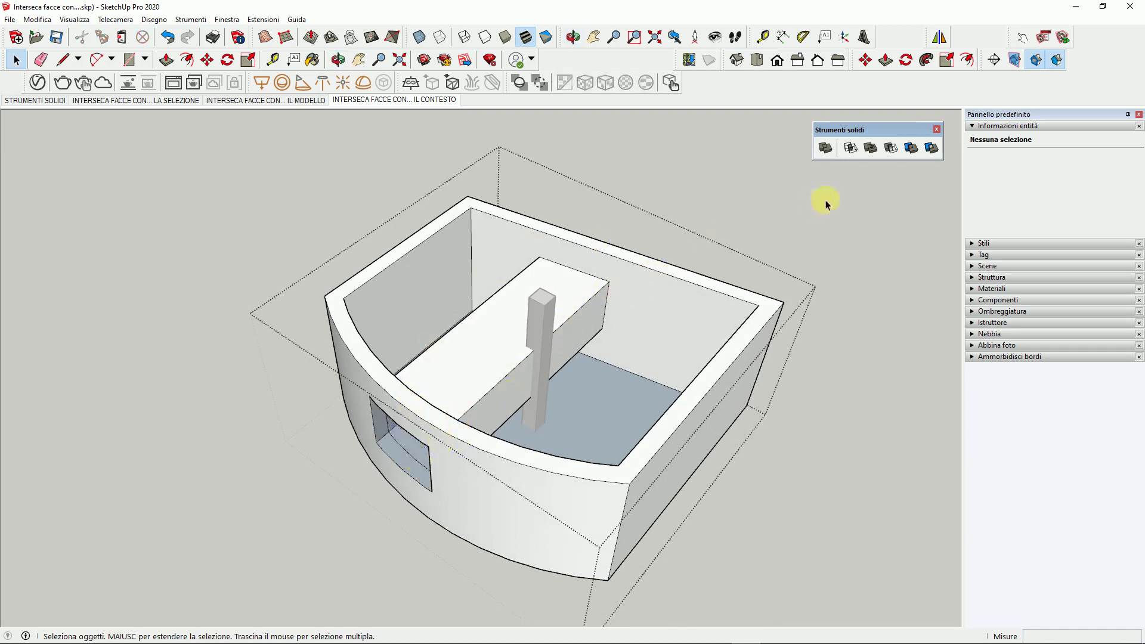
pyautogui.moveTo(813, 202); pyautogui.dragTo(199, 189, button='middle')
pyautogui.click(543, 449)
pyautogui.press('Delete')
pyautogui.moveTo(549, 452)
pyautogui.mouseDown(button='middle')
pyautogui.moveTo(544, 435)
pyautogui.moveTo(396, 516)
pyautogui.moveTo(417, 429)
pyautogui.mouseUp(button='middle')
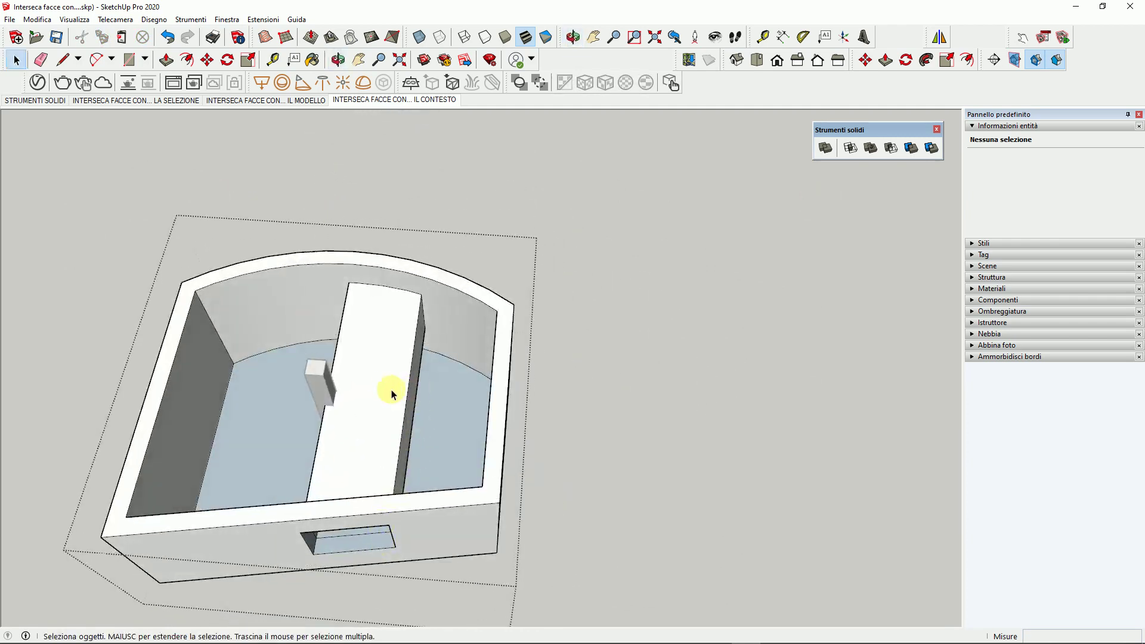
# - Erase the cross slab inside the tub with the Eraser
pyautogui.click(41, 60)
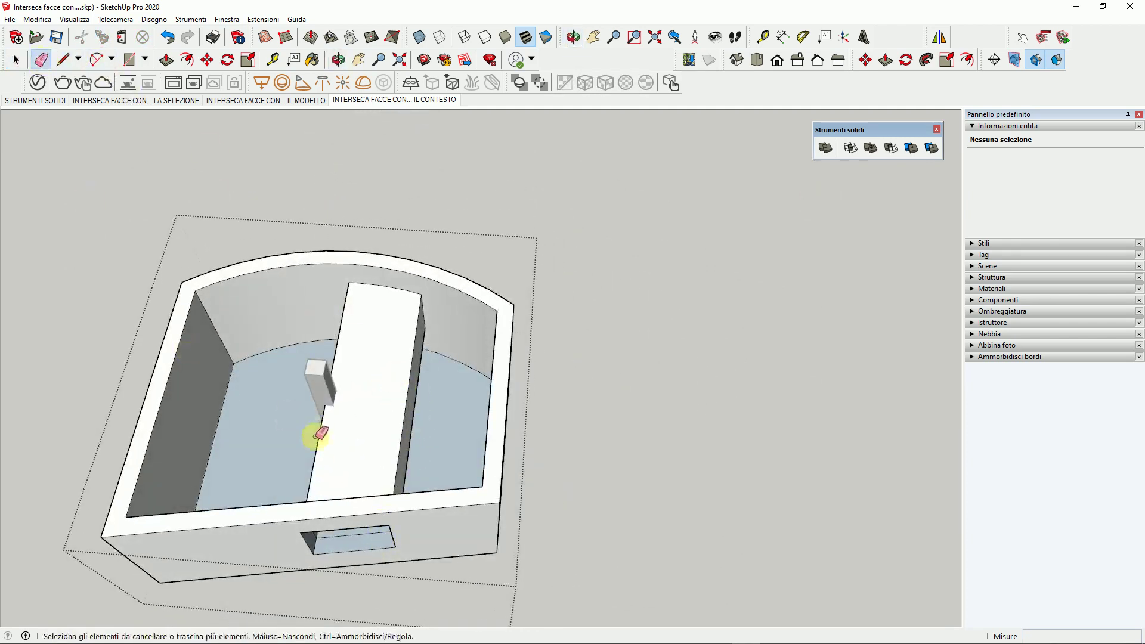
pyautogui.click(411, 451)
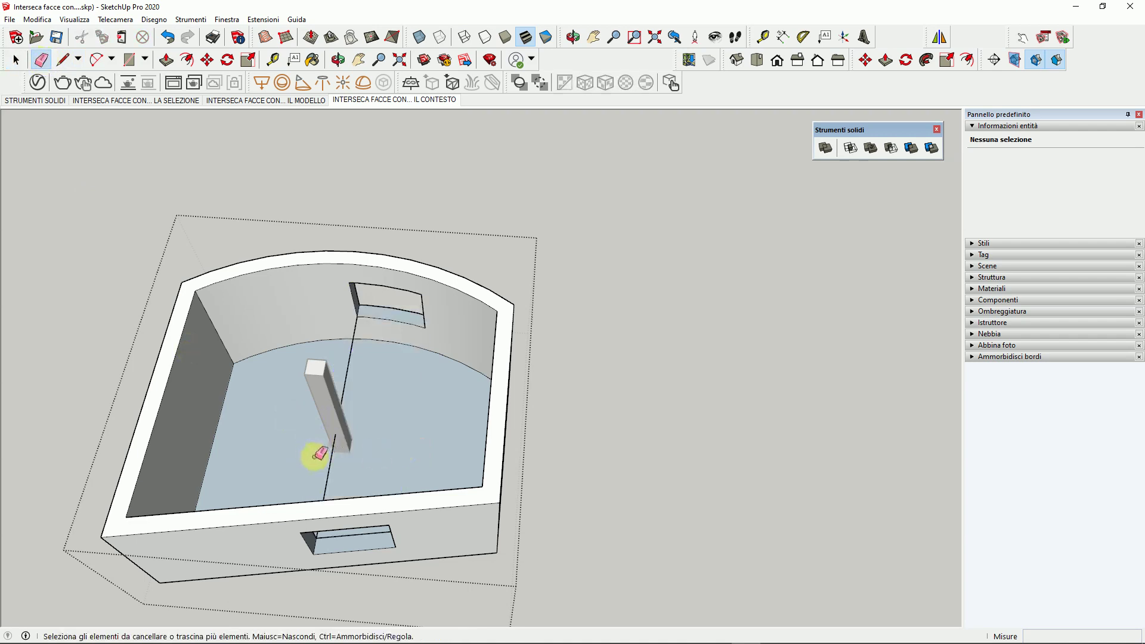
pyautogui.moveTo(350, 472); pyautogui.dragTo(573, 383, button='middle')
# - Apply Orienta facce to the inner wall face so all adjacent faces point the same way
pyautogui.click(16, 59)
pyautogui.rightClick(412, 349)
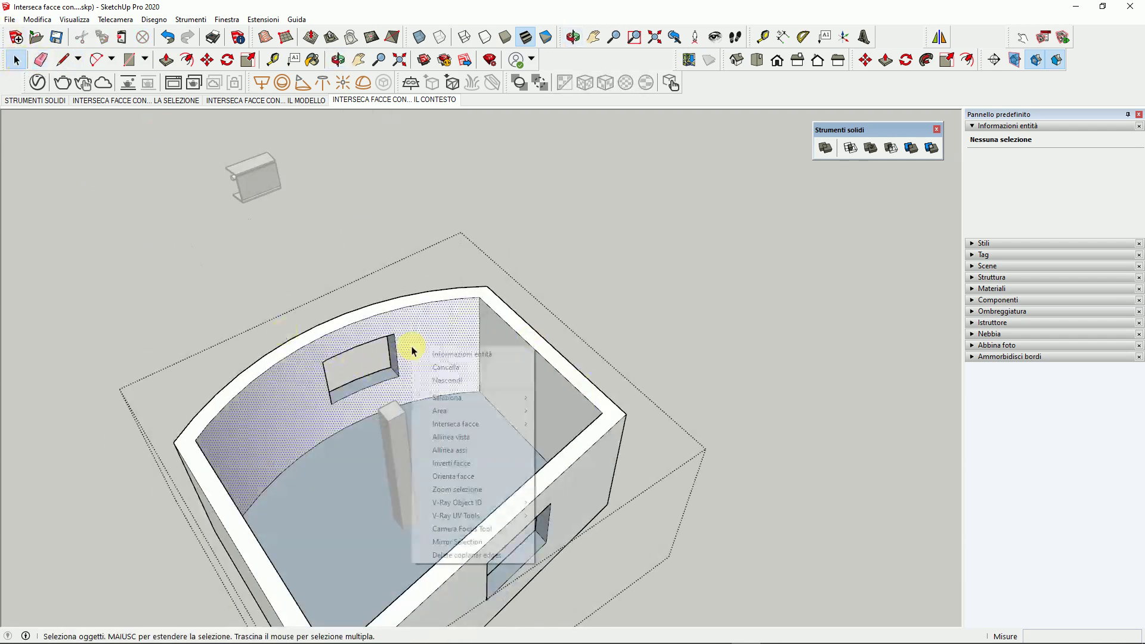
pyautogui.click(476, 479)
pyautogui.scroll(-5, 435, 409)
pyautogui.moveTo(836, 364)
pyautogui.mouseDown(button='middle')
pyautogui.moveTo(473, 250)
pyautogui.moveTo(177, 385)
pyautogui.mouseUp(button='middle')
pyautogui.click(178, 384)
pyautogui.scroll(-2, 178, 385)
pyautogui.moveTo(340, 381)
pyautogui.mouseDown(button='middle')
pyautogui.moveTo(583, 405)
pyautogui.moveTo(545, 346)
pyautogui.mouseUp(button='middle')
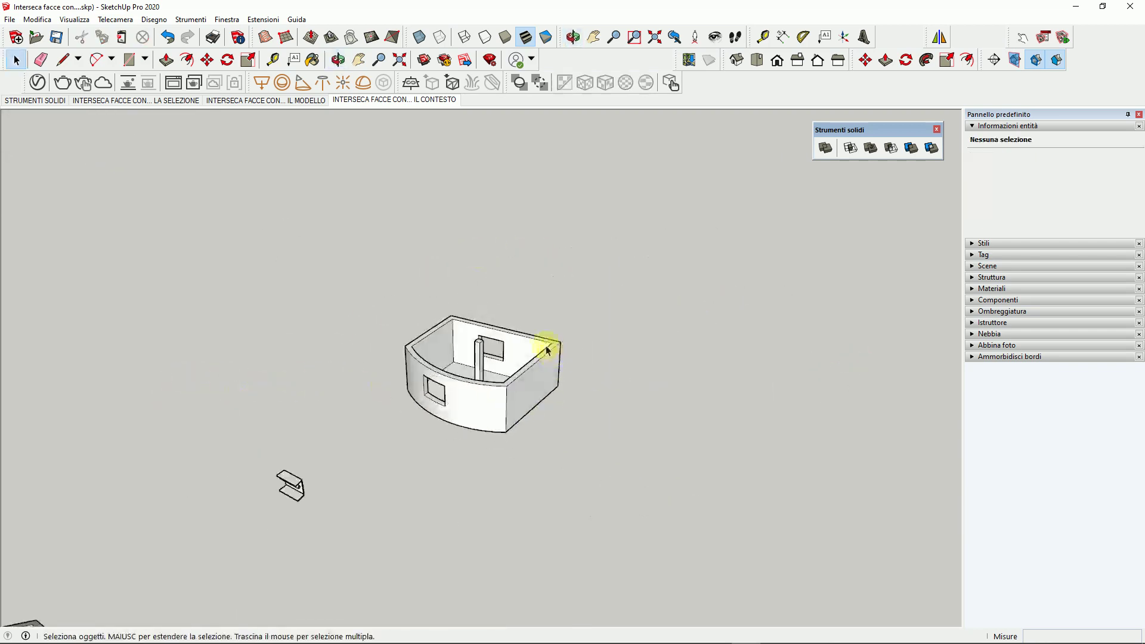
pyautogui.scroll(-3, 545, 345)
pyautogui.scroll(-1, 546, 345)
pyautogui.scroll(-2, 509, 371)
pyautogui.scroll(3, 401, 442)
pyautogui.scroll(2, 421, 454)
pyautogui.scroll(2, 422, 453)
pyautogui.moveTo(588, 346); pyautogui.dragTo(440, 406, button='middle')
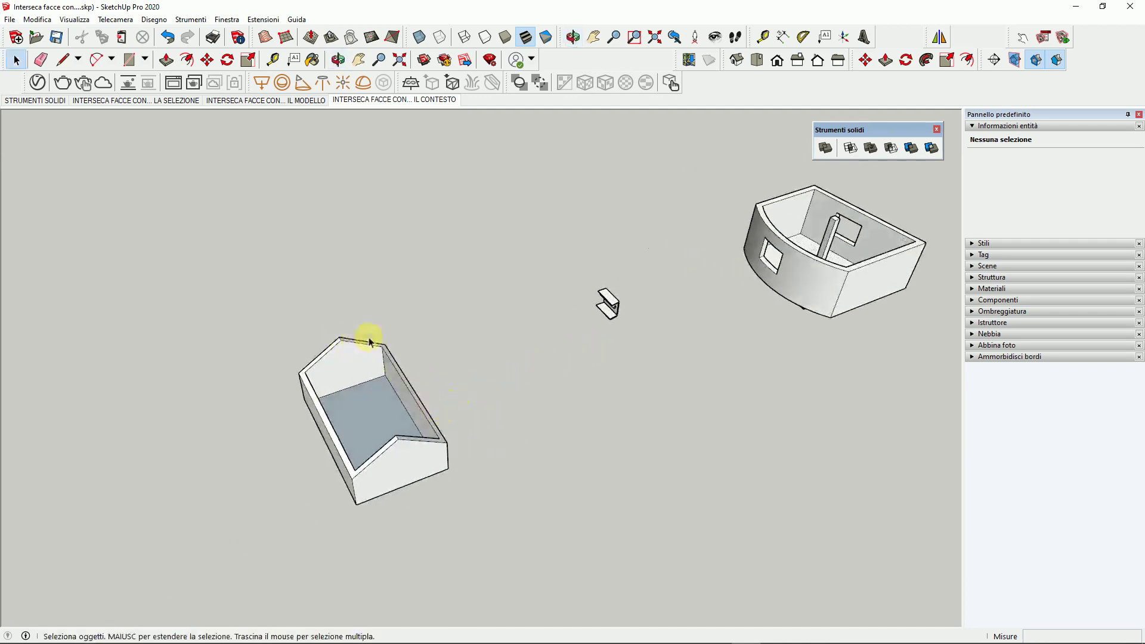
pyautogui.scroll(2, 455, 441)
pyautogui.scroll(-1, 460, 455)
pyautogui.scroll(-1, 460, 450)
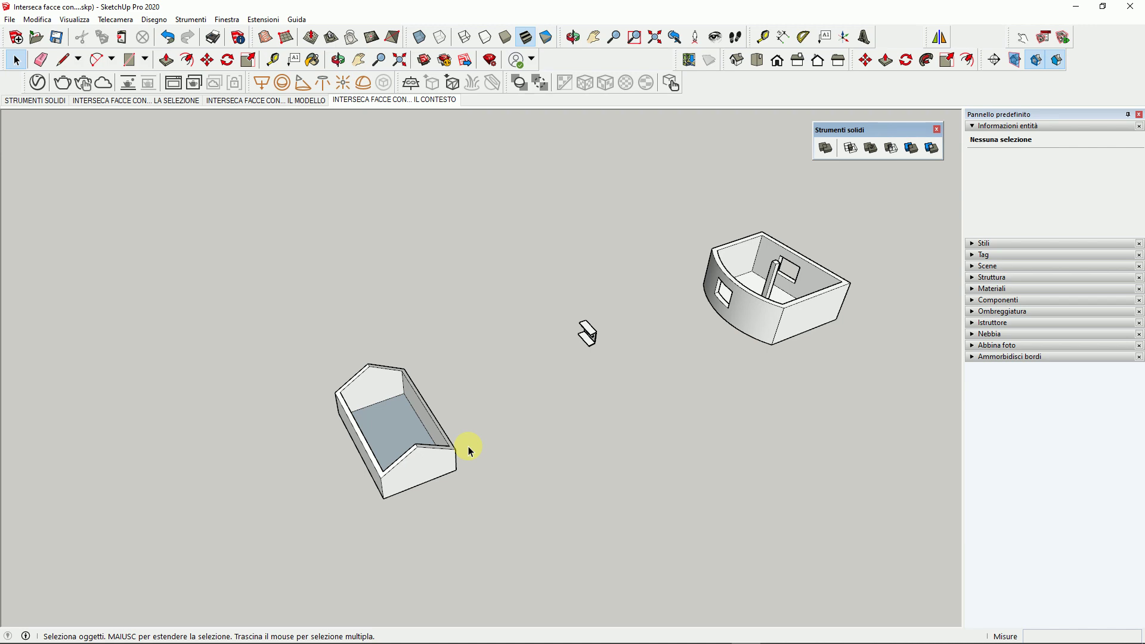
pyautogui.scroll(2, 831, 268)
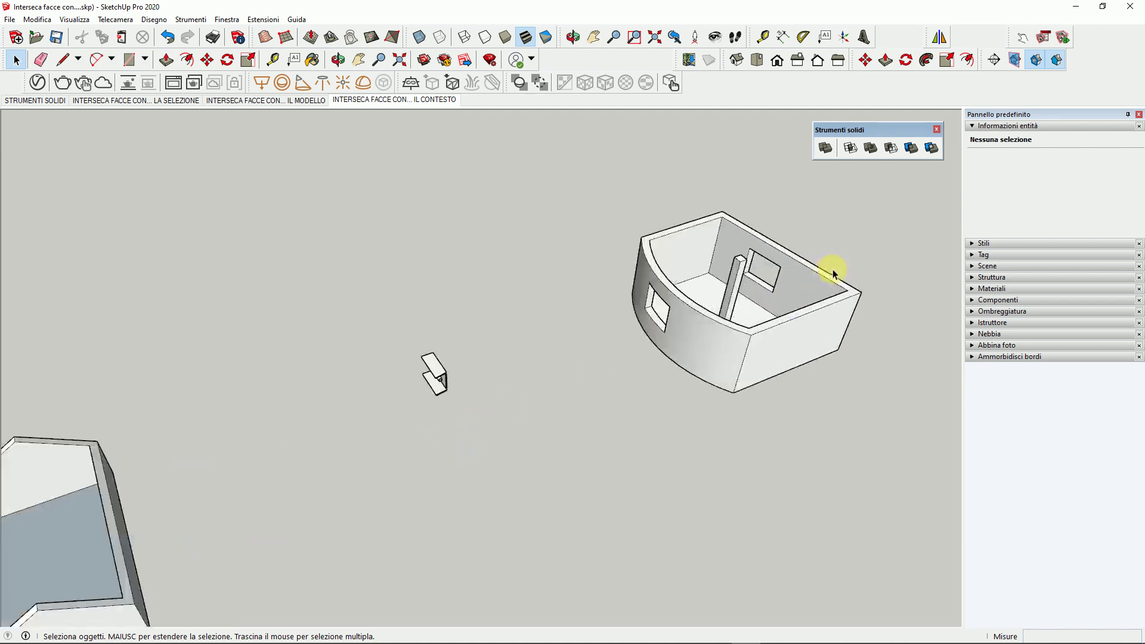
pyautogui.scroll(3, 776, 278)
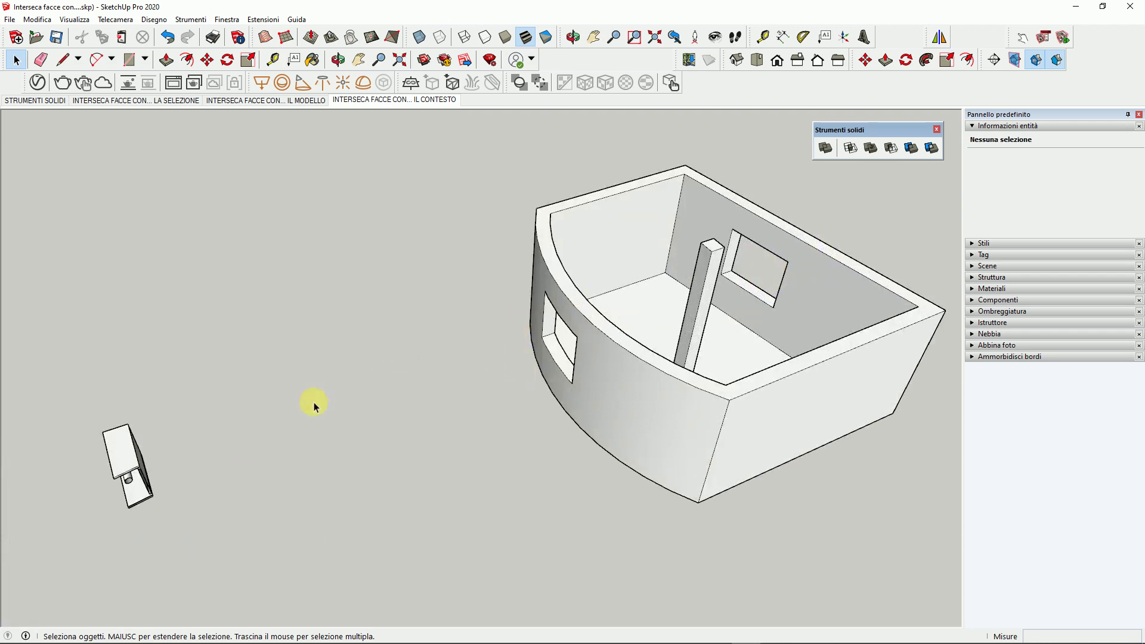
pyautogui.moveTo(277, 417); pyautogui.dragTo(425, 340, button='middle')
pyautogui.scroll(-3, 627, 255)
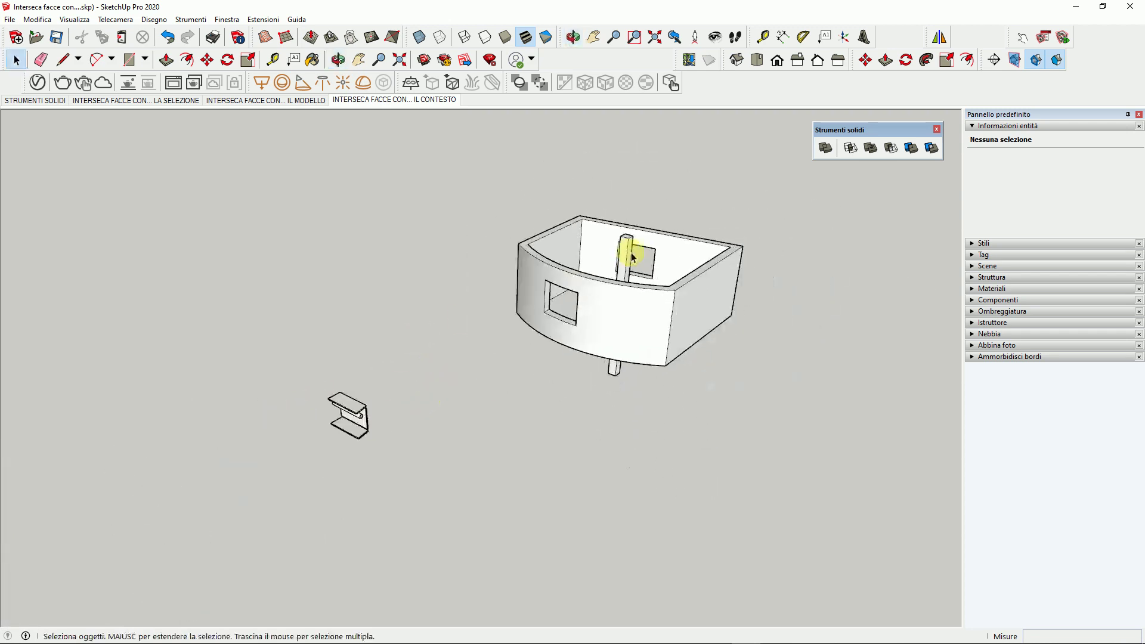
pyautogui.scroll(-2, 632, 263)
pyautogui.scroll(3, 354, 425)
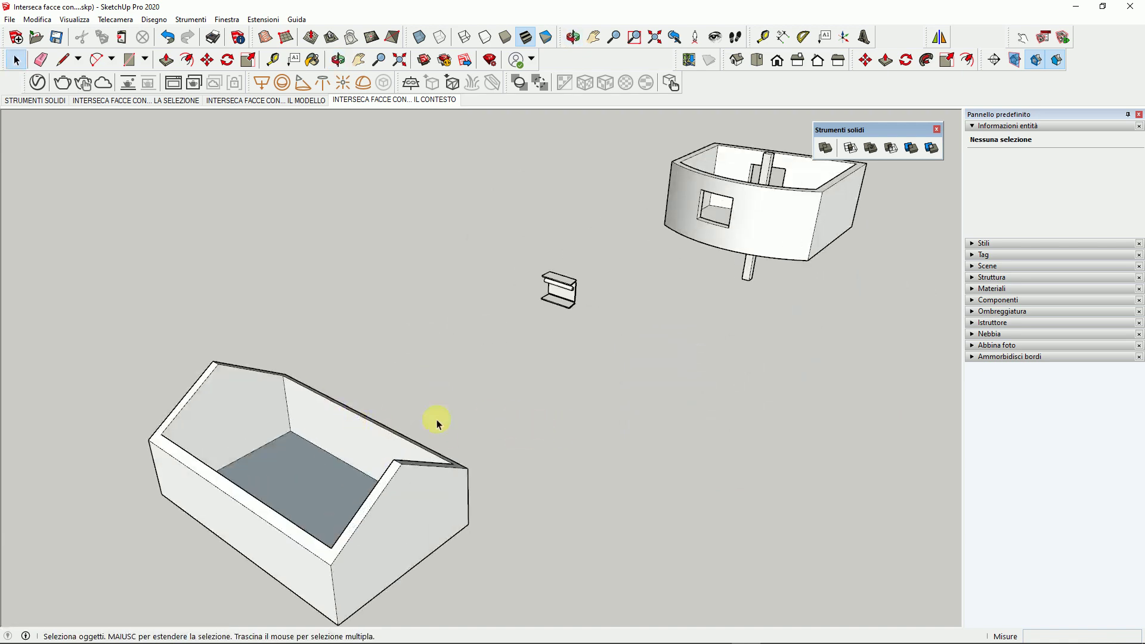
pyautogui.scroll(-1, 435, 420)
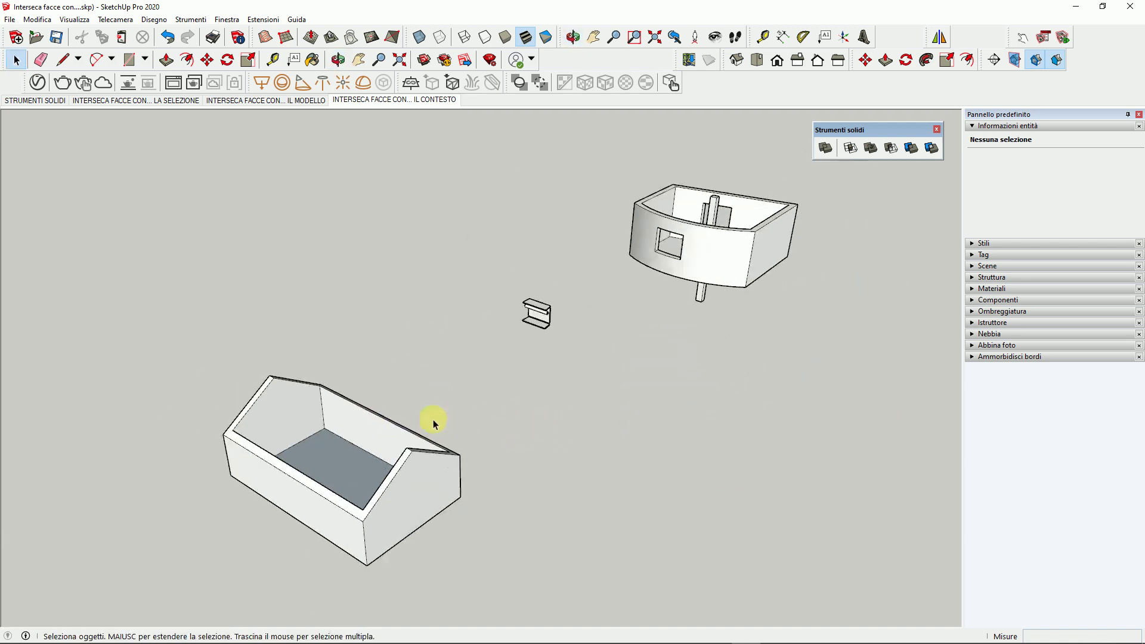